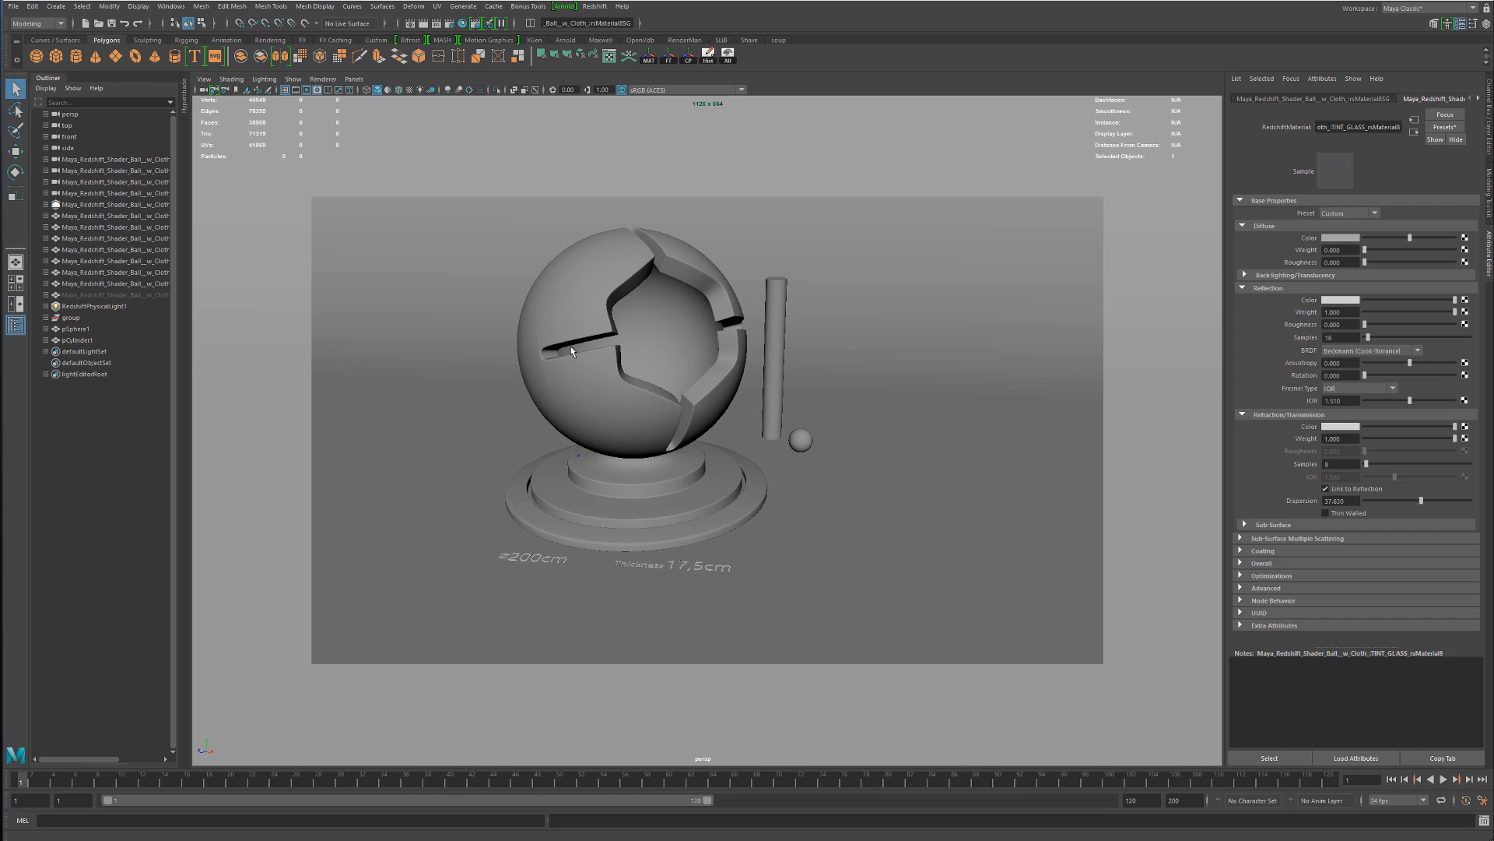
Select the shader ball and start an interactive Redshift render of the glass scene in the Render View
{"action": "left_click", "coordinate": [565, 311]}
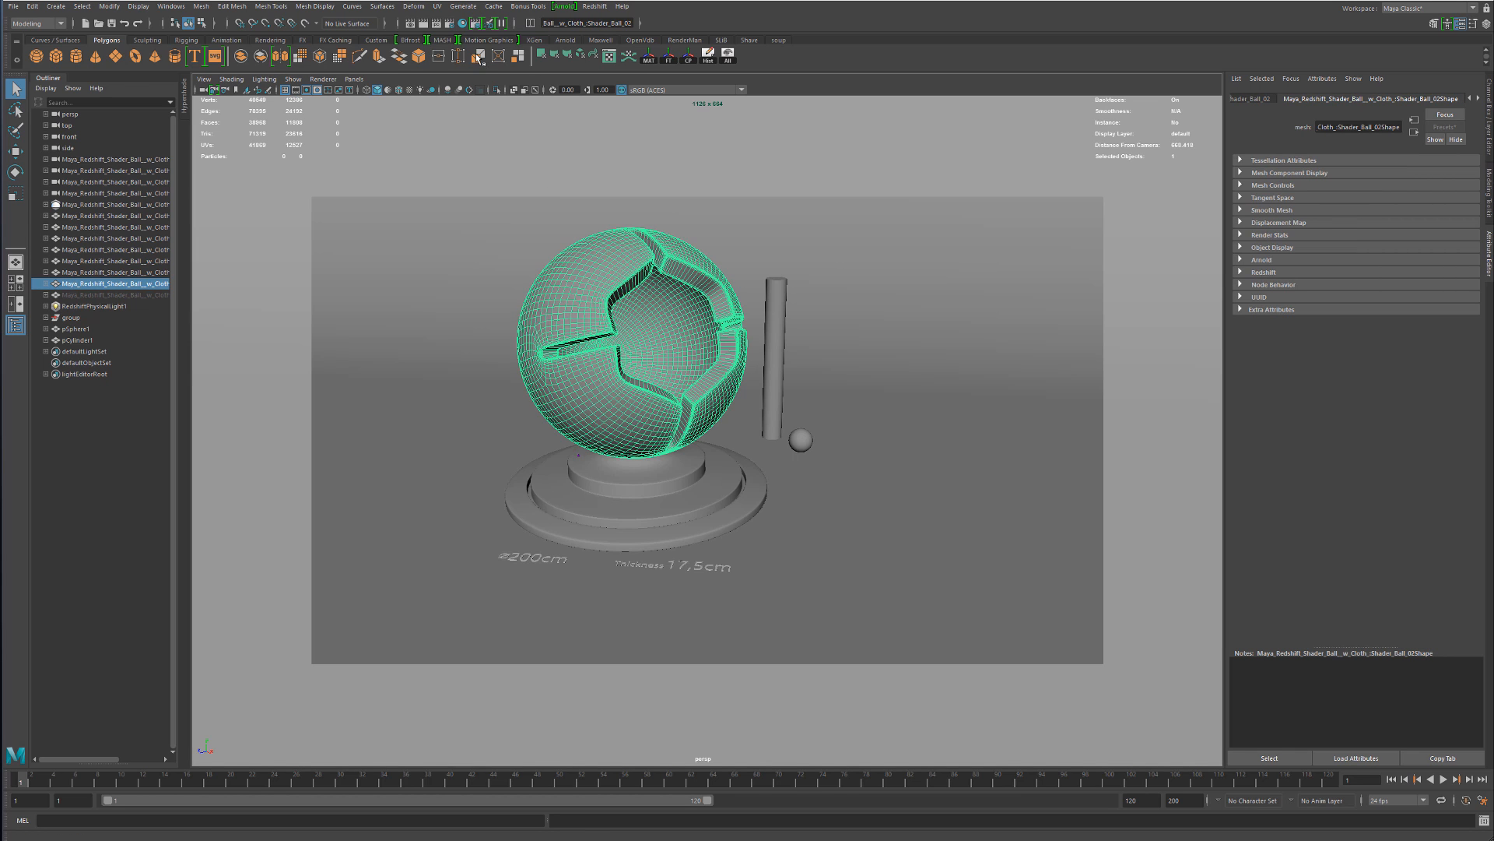
{"action": "left_click", "coordinate": [437, 23]}
{"action": "left_click_drag", "start_coordinate": [535, 277], "coordinate": [506, 211]}
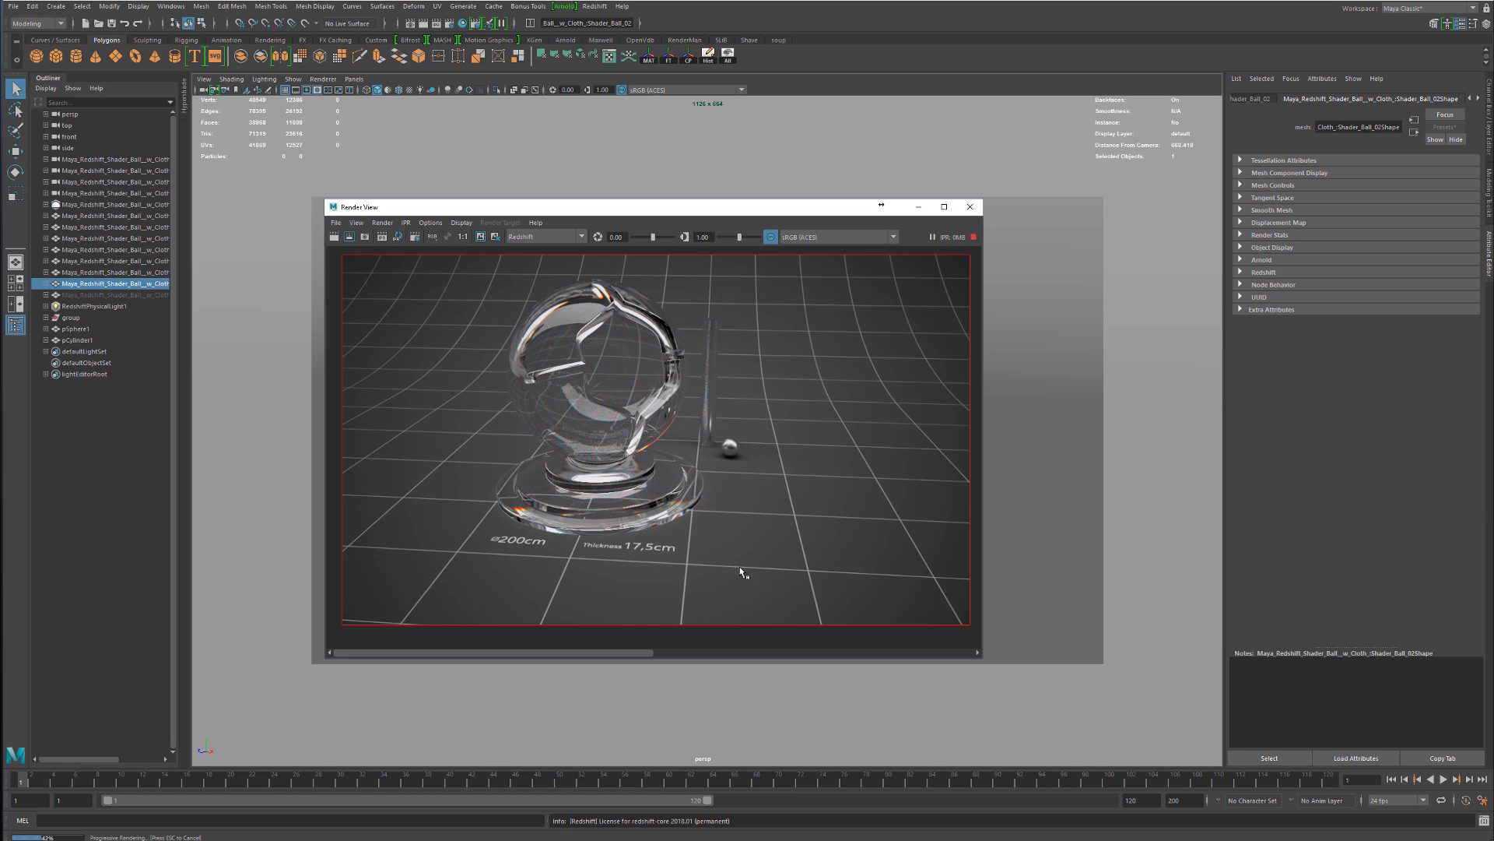
Examine the rendered glass ball and its shadows, then stop the interactive render and close the Render View
{"action": "left_click_drag", "start_coordinate": [663, 208], "coordinate": [224, 206]}
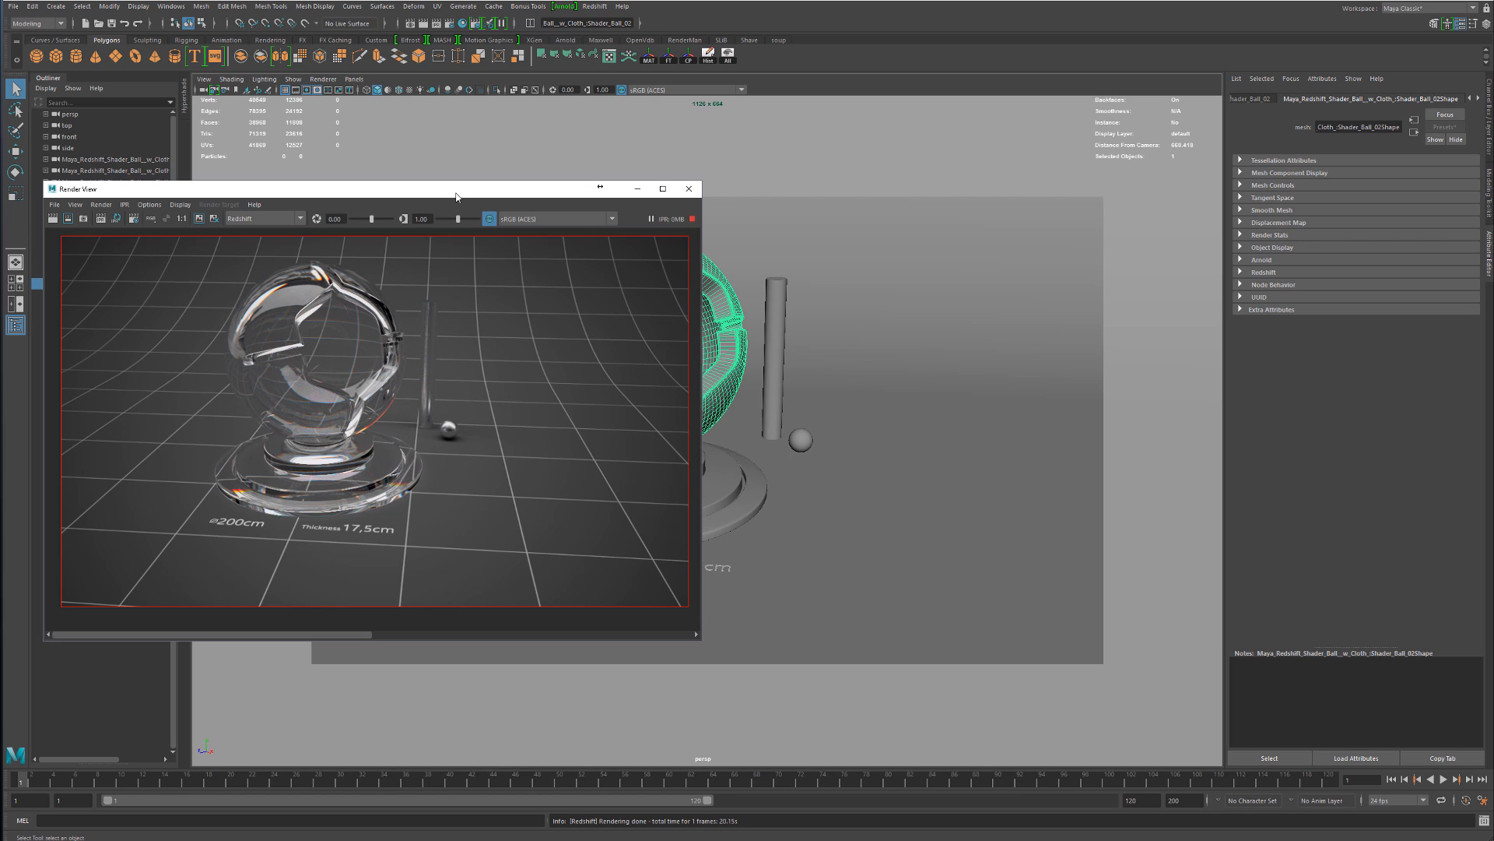
{"action": "left_click_drag", "start_coordinate": [456, 196], "coordinate": [685, 215]}
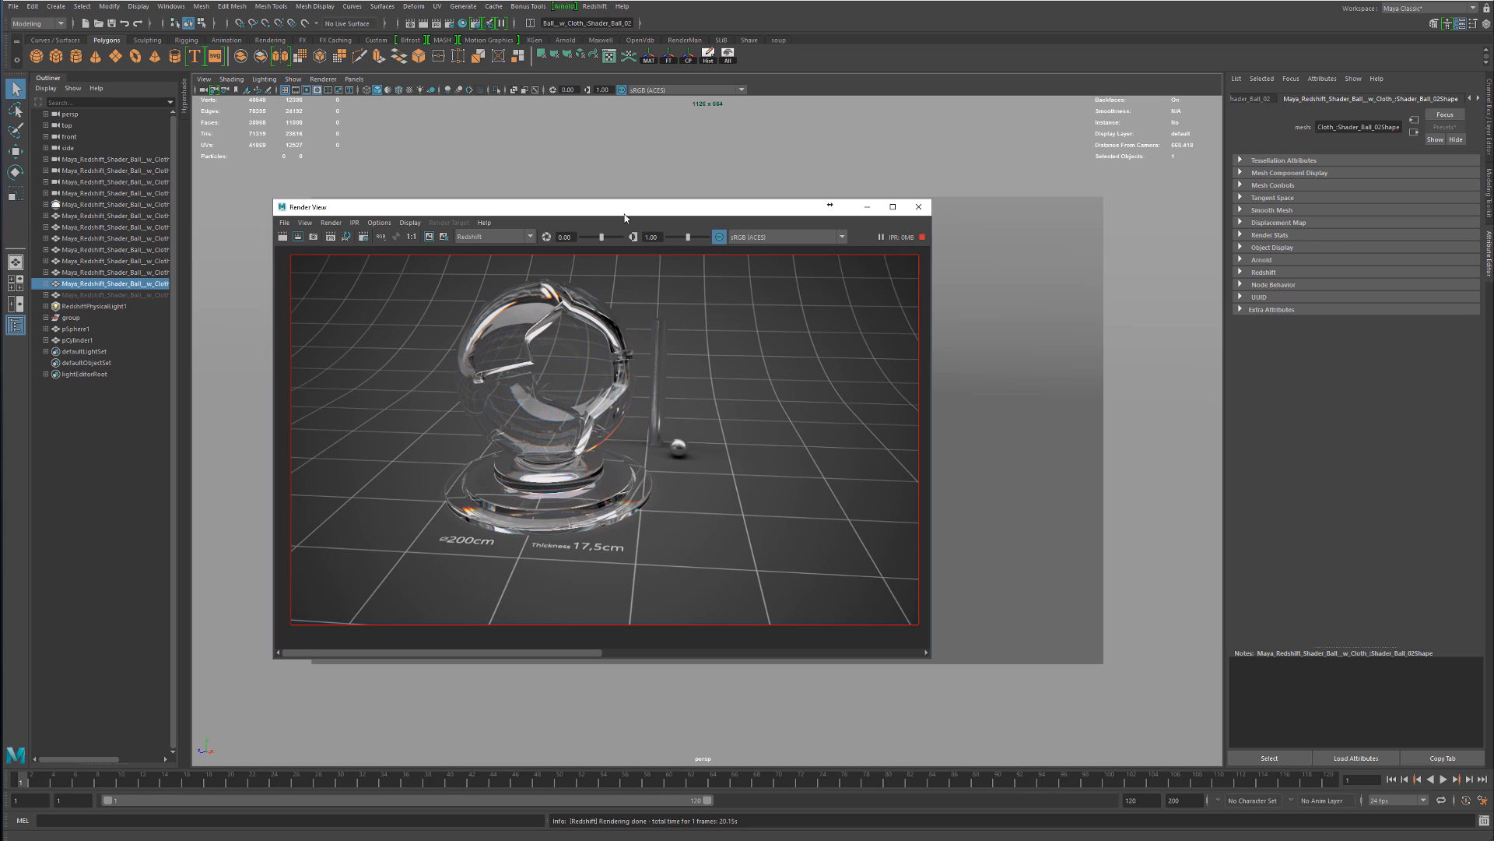
{"action": "left_click_drag", "start_coordinate": [625, 218], "coordinate": [595, 219]}
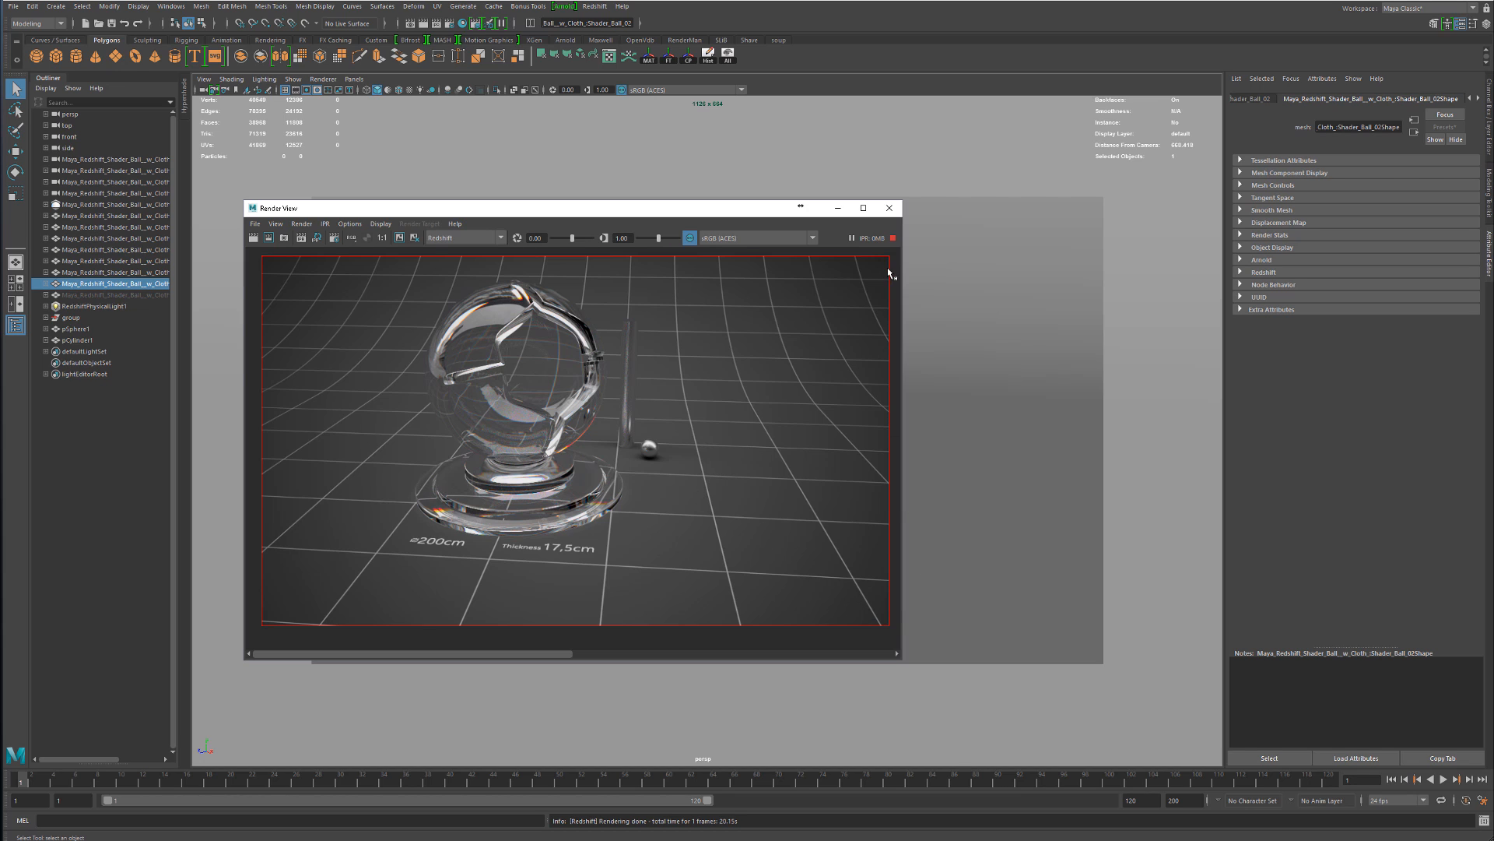
{"action": "left_click_drag", "start_coordinate": [658, 216], "coordinate": [738, 218]}
{"action": "left_click", "coordinate": [1048, 242]}
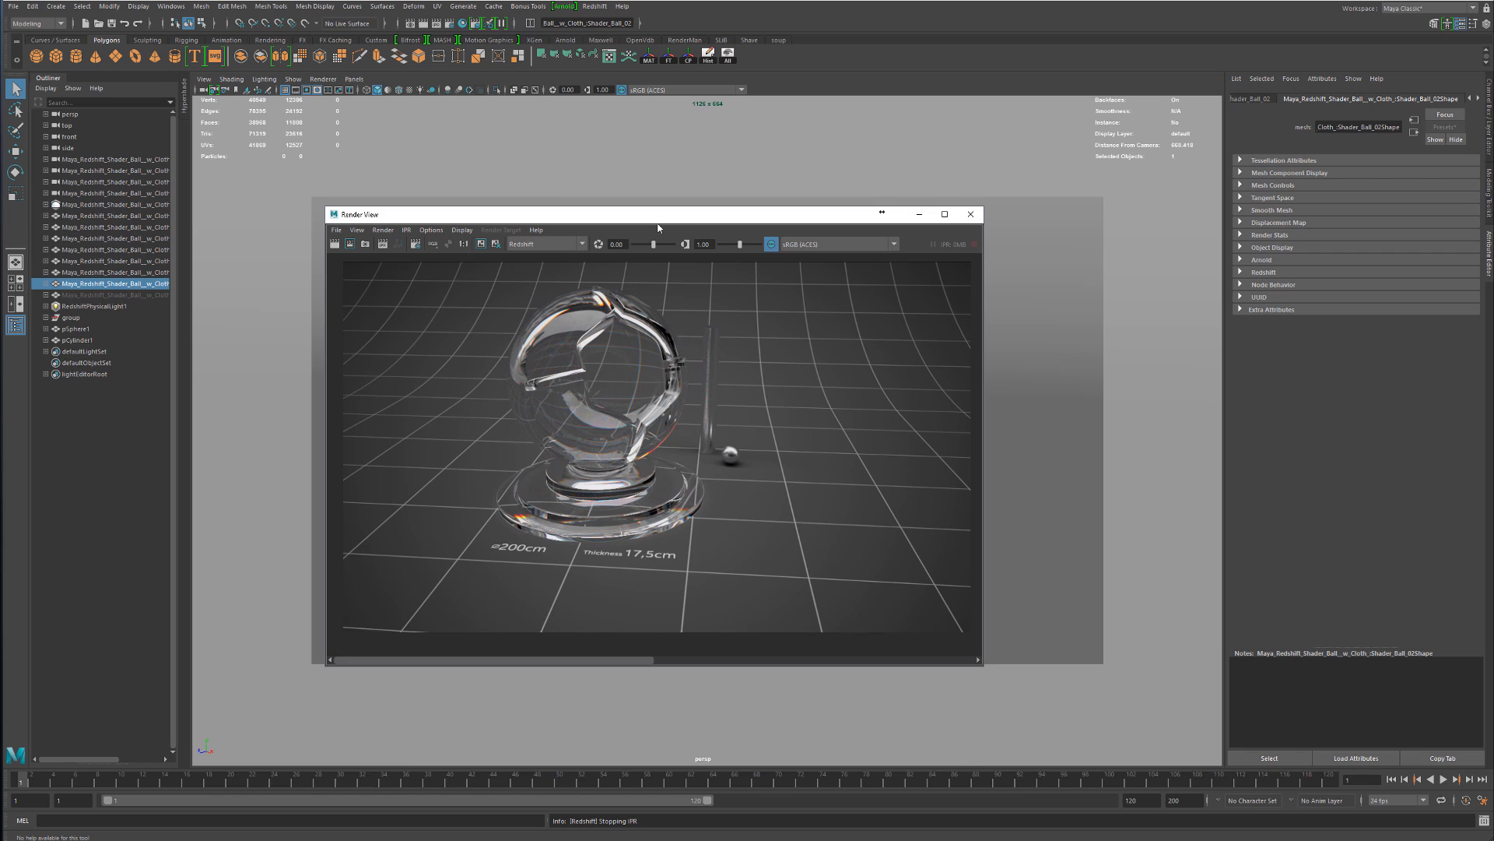
{"action": "left_click_drag", "start_coordinate": [658, 218], "coordinate": [0, 216]}
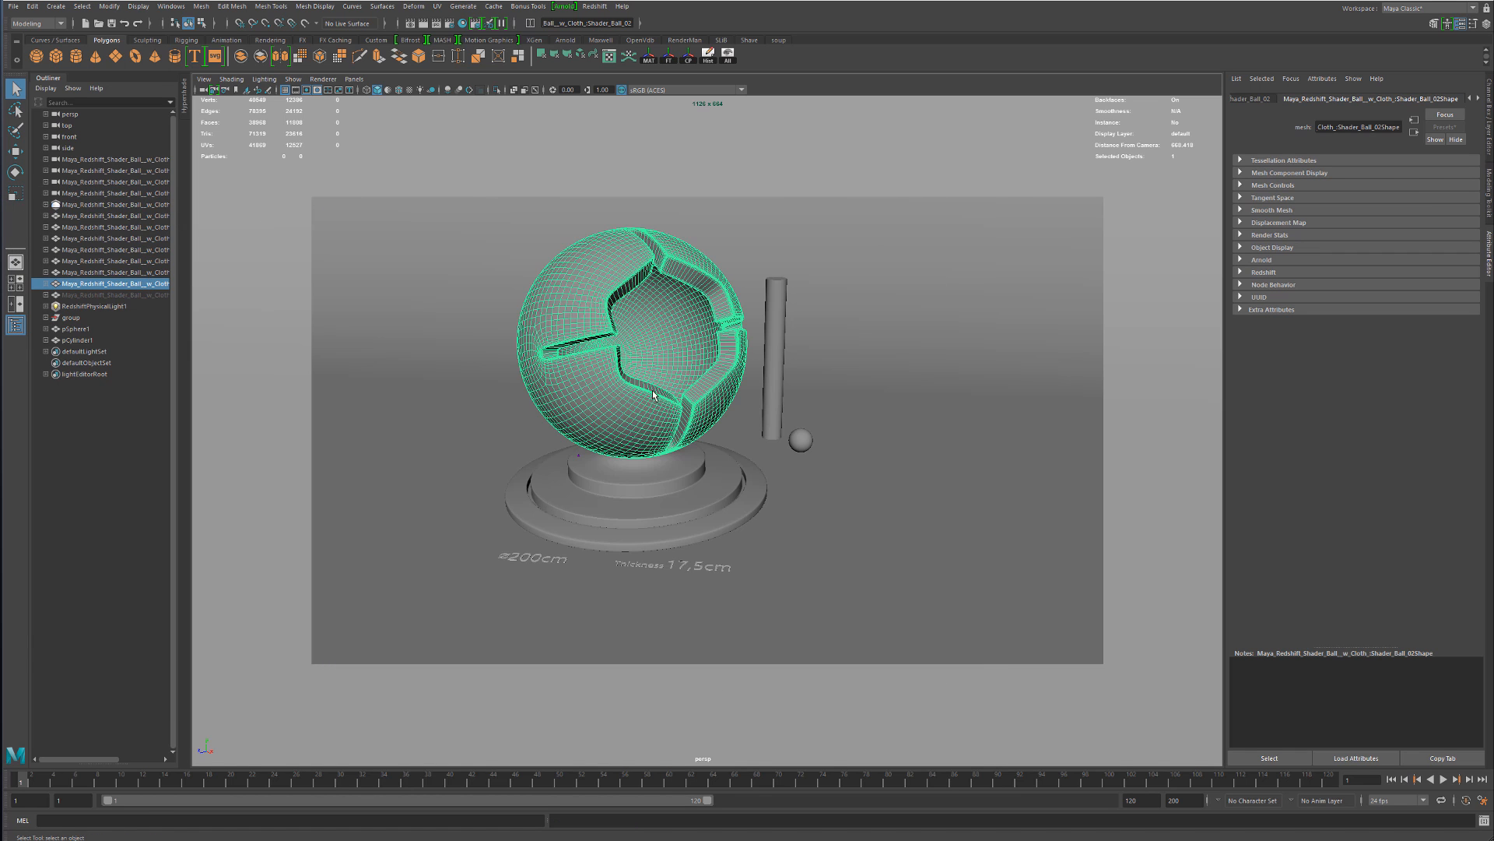
In the shader ball mesh's Redshift visibility settings, switch the Enable override and Casts Caustic Photons off and back on
{"action": "left_click", "coordinate": [667, 467]}
{"action": "left_click", "coordinate": [624, 417]}
{"action": "left_click", "coordinate": [1241, 272]}
{"action": "scroll", "coordinate": [1307, 362], "scroll_direction": "down", "scroll_amount": 5}
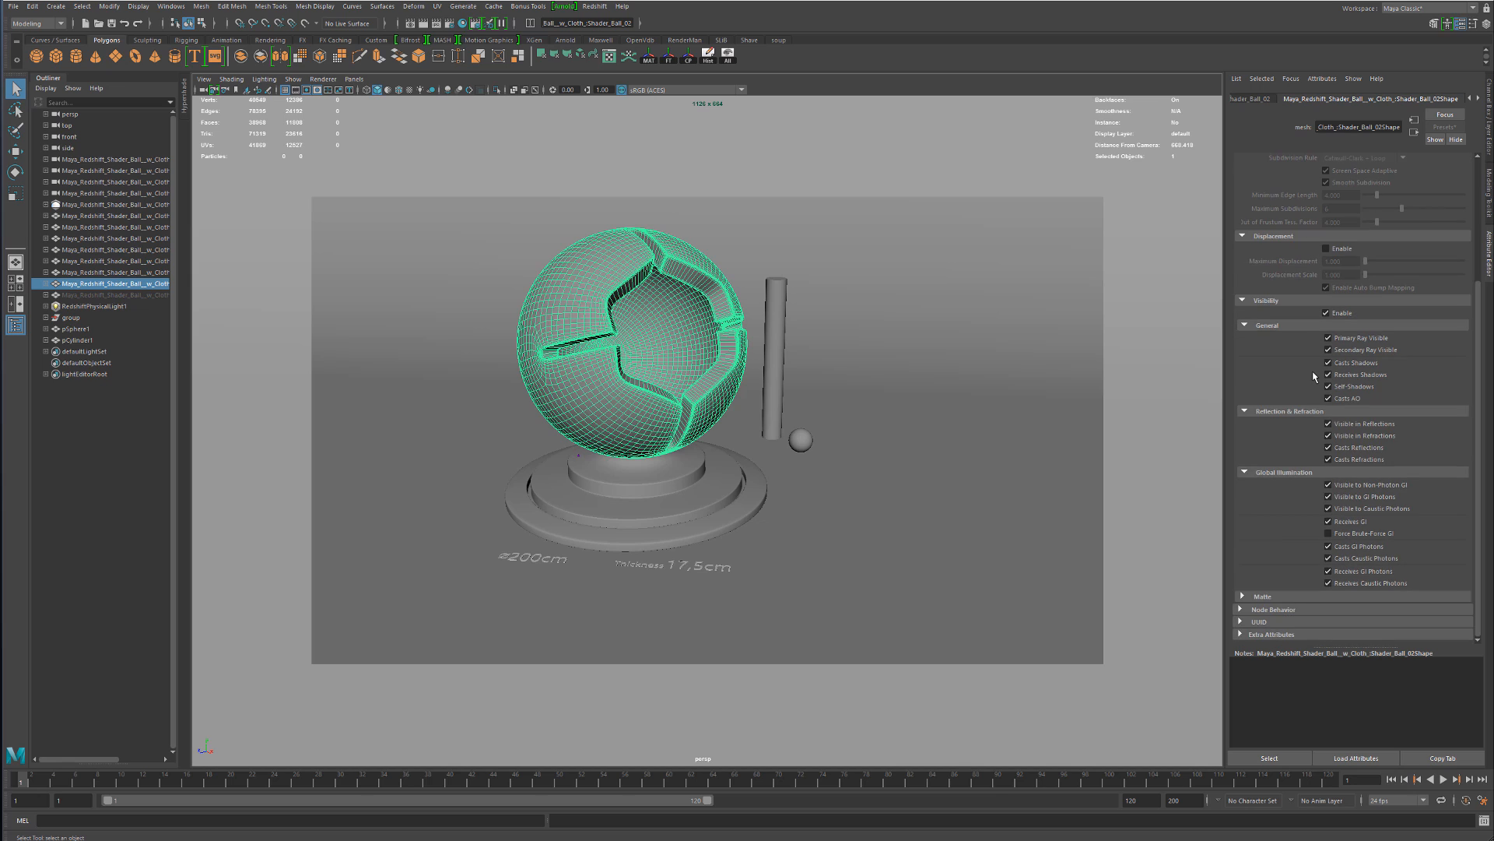
{"action": "left_click", "coordinate": [1329, 312]}
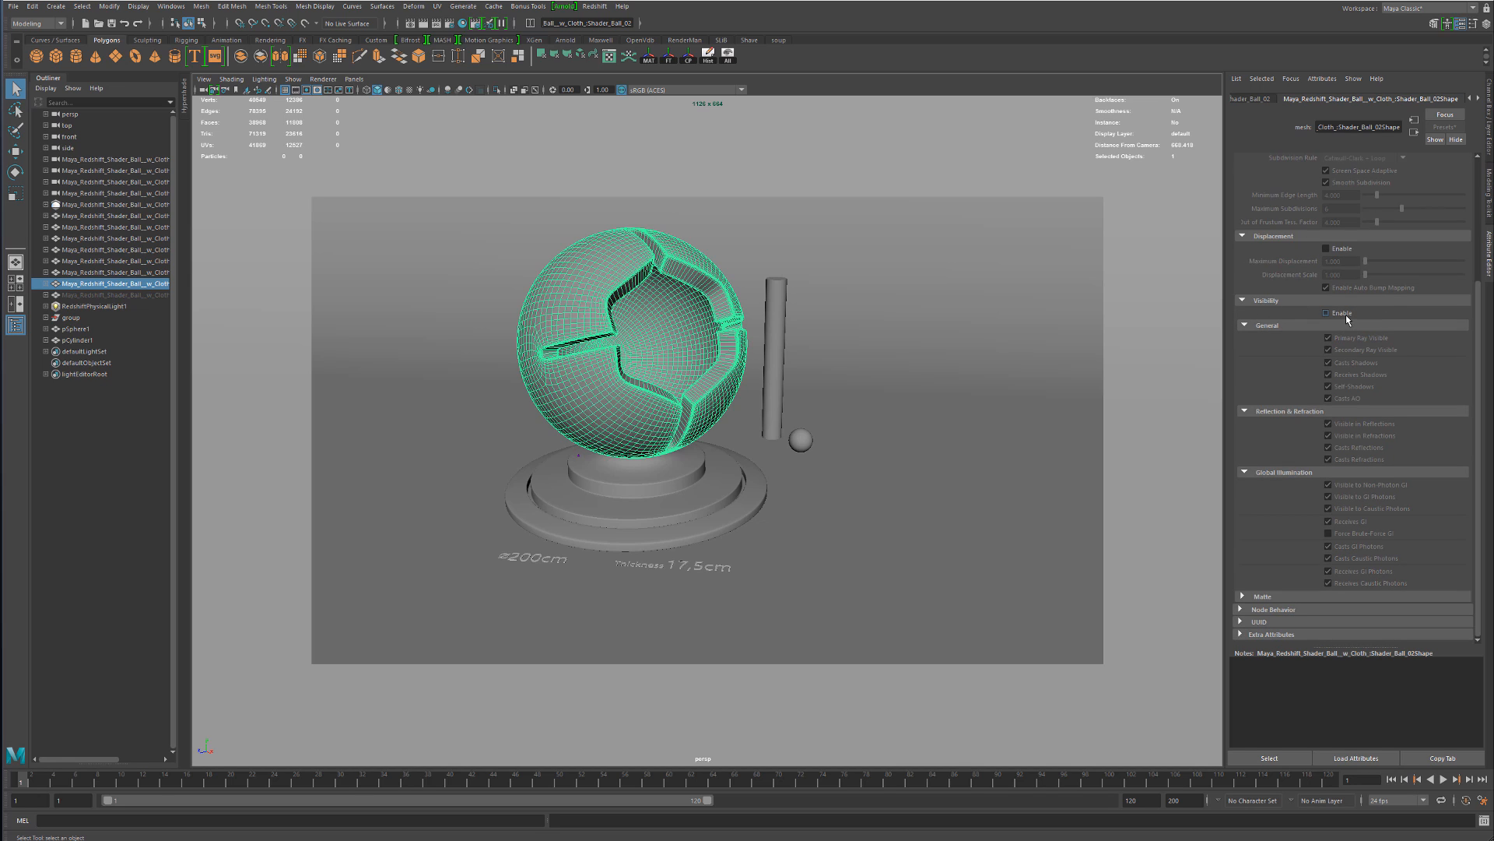
{"action": "left_click", "coordinate": [1346, 314]}
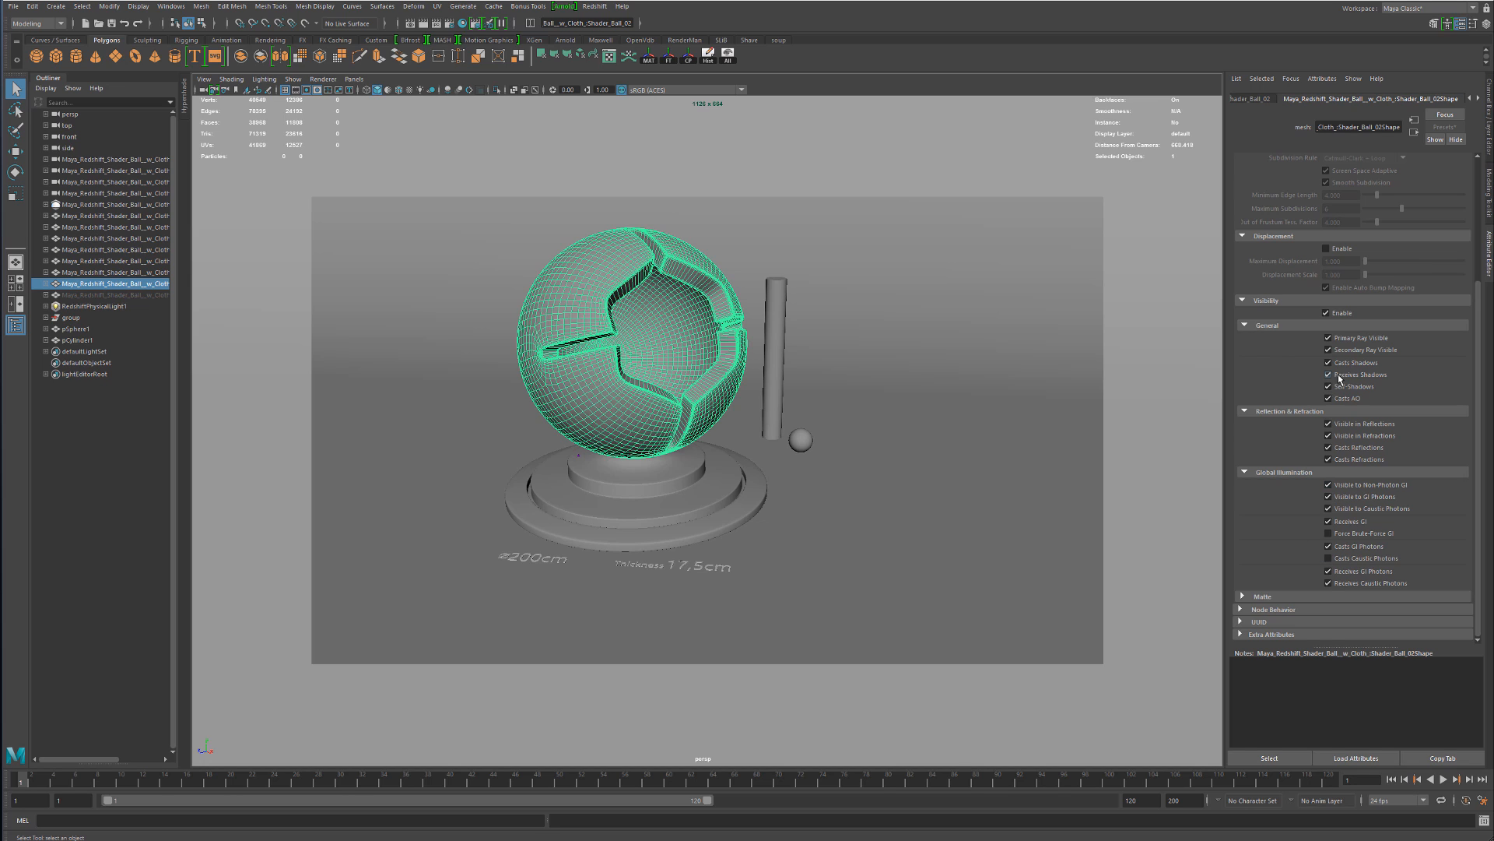
{"action": "left_click", "coordinate": [1381, 559]}
Check the Redshift visibility and caustic photon options on the base, the cylinder, the small sphere and the shader ball
{"action": "left_click", "coordinate": [724, 490]}
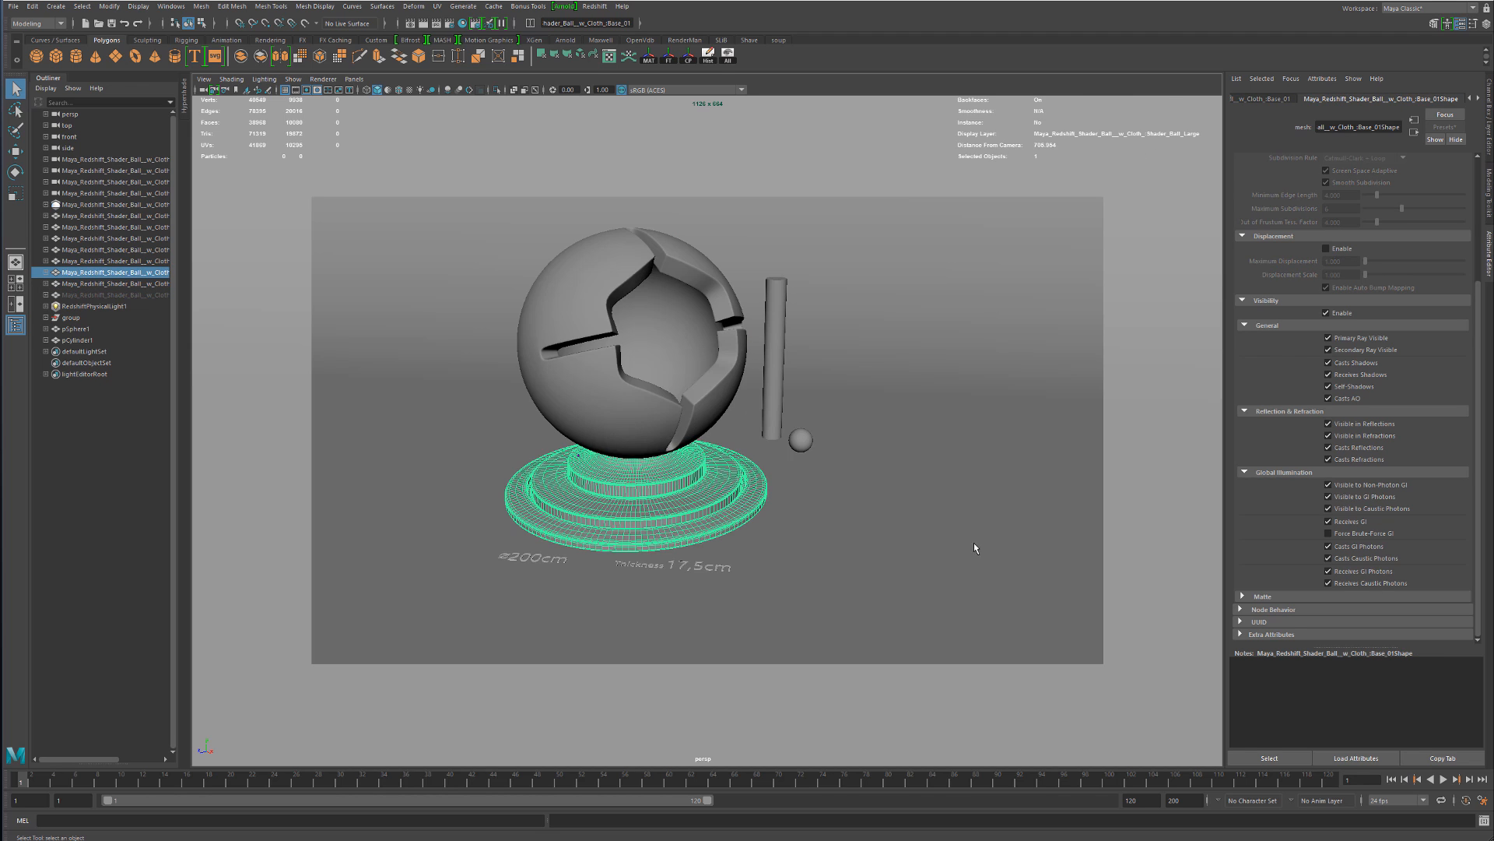
{"action": "left_click", "coordinate": [783, 420]}
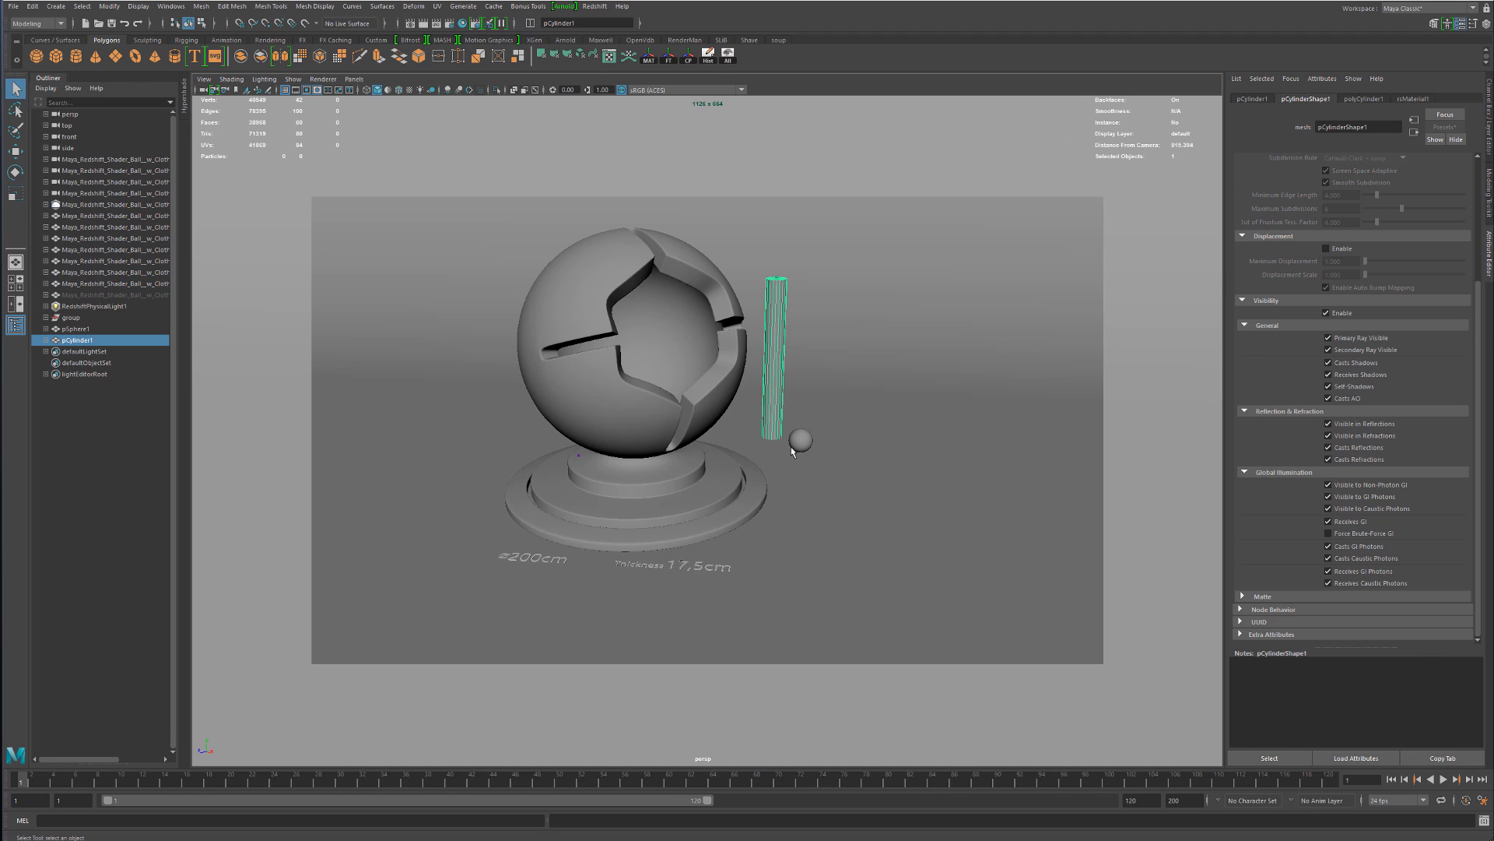
{"action": "left_click", "coordinate": [800, 440]}
{"action": "left_click", "coordinate": [747, 471]}
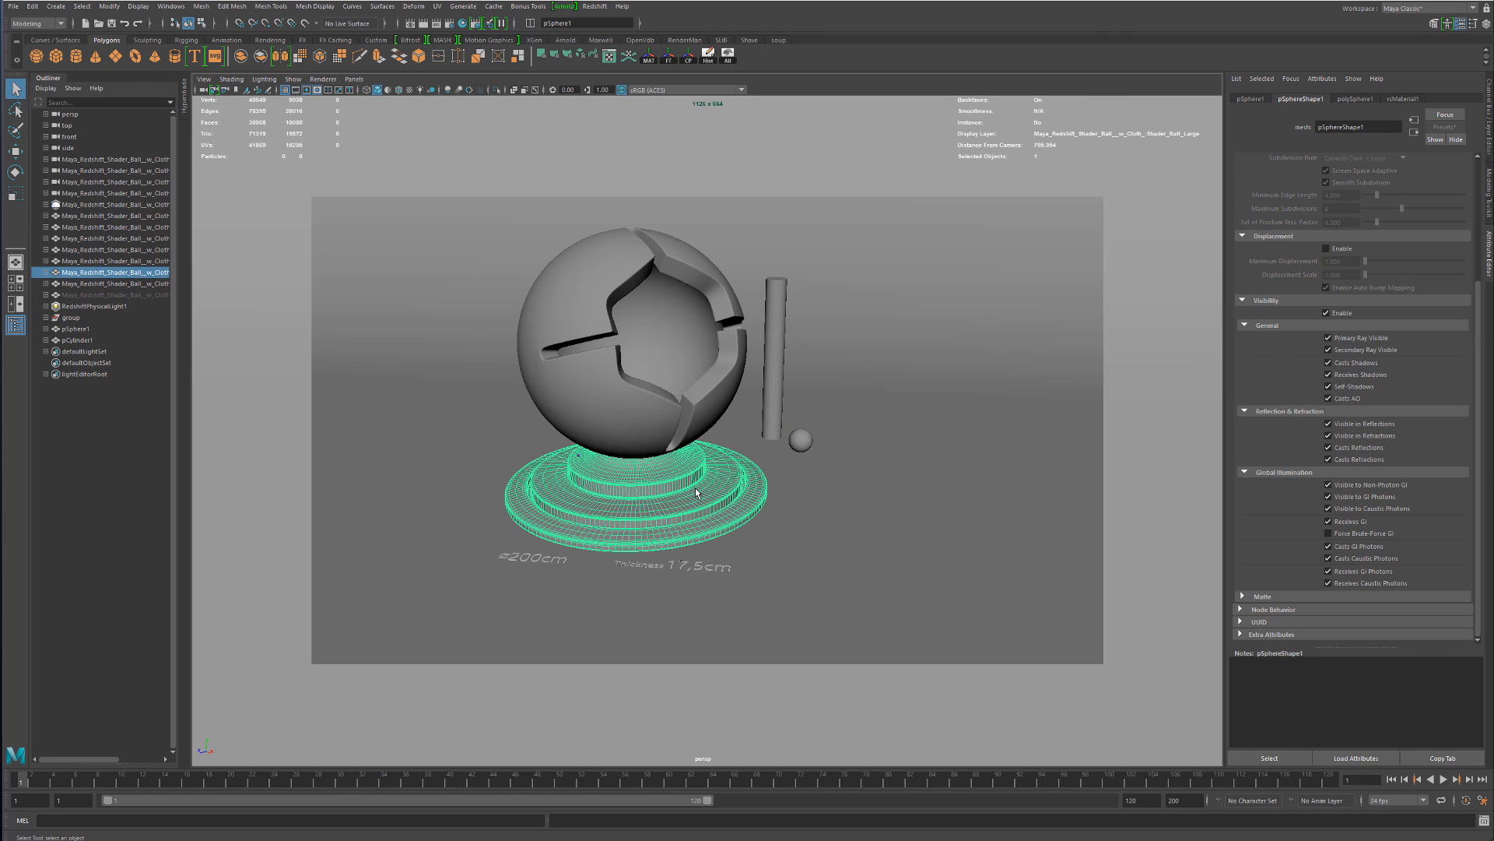
{"action": "left_click", "coordinate": [774, 420]}
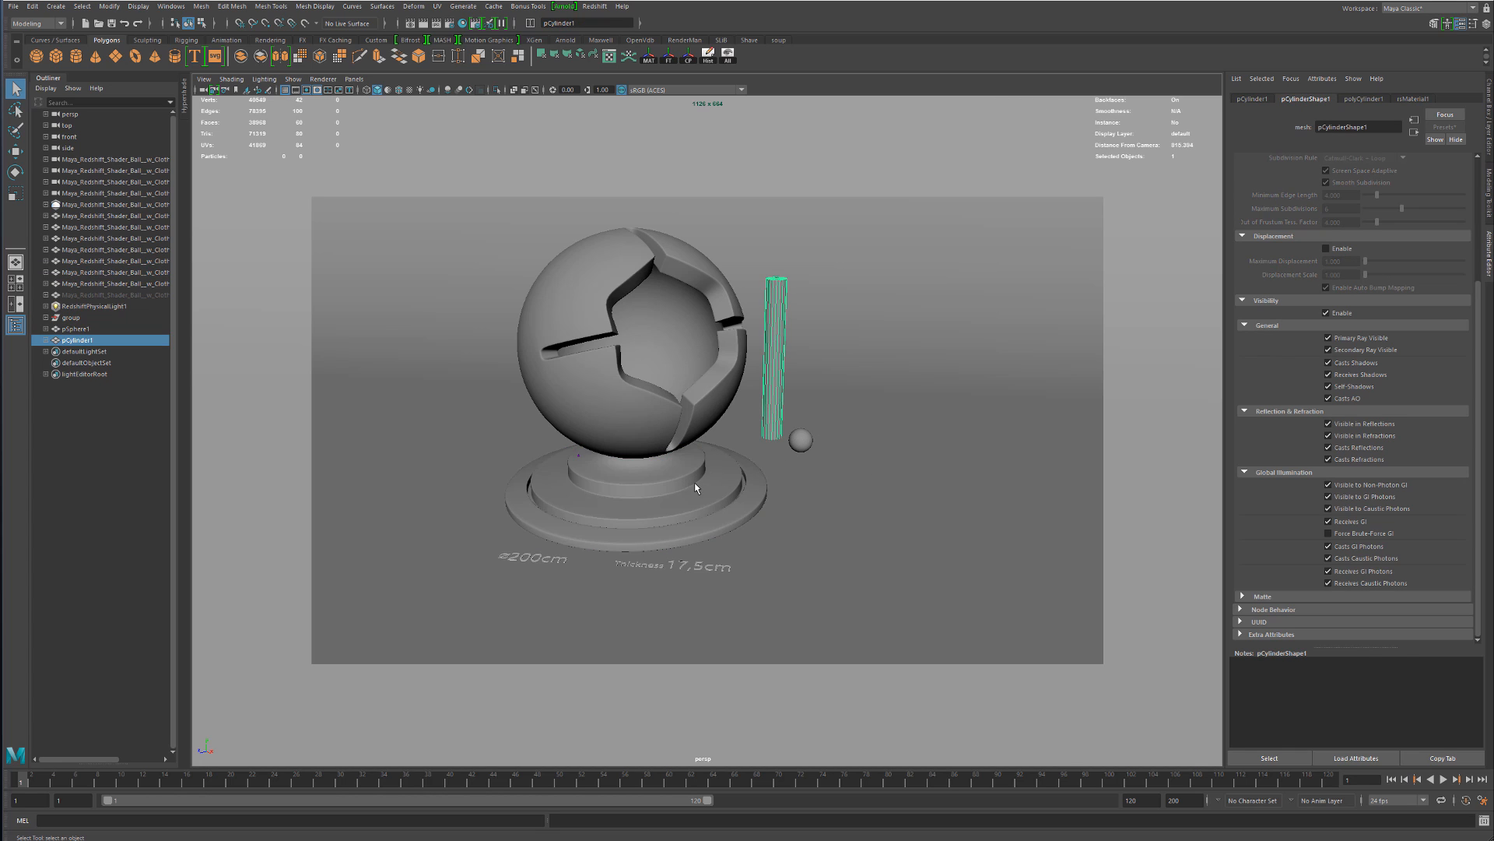
{"action": "left_click", "coordinate": [697, 488]}
{"action": "left_click", "coordinate": [661, 412]}
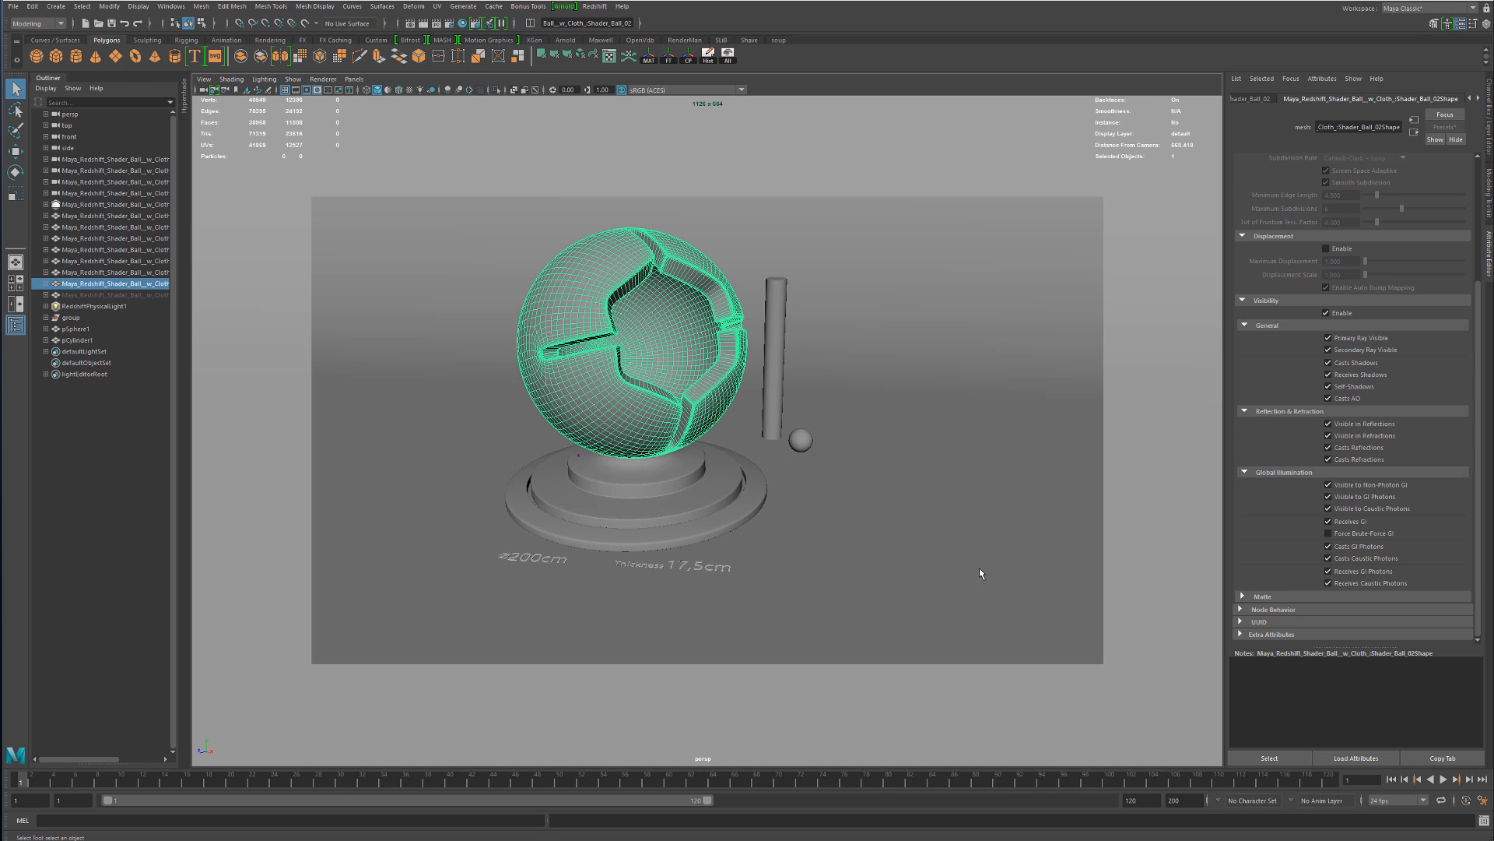
{"action": "left_click", "coordinate": [105, 430]}
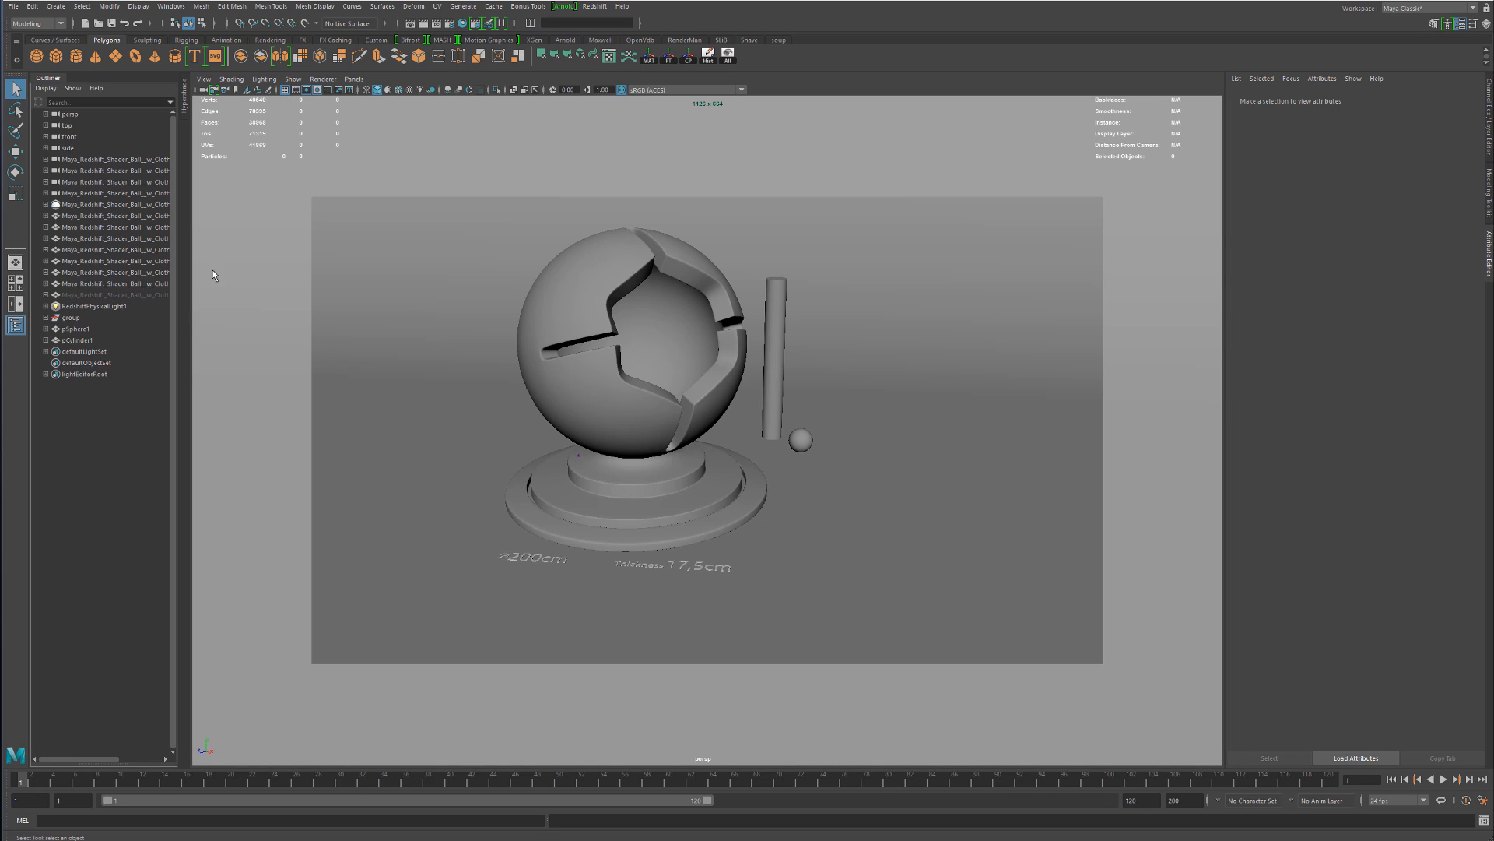
Open the Light Editor and inspect the dome light's caustics and GI photon settings
{"action": "left_click", "coordinate": [491, 24]}
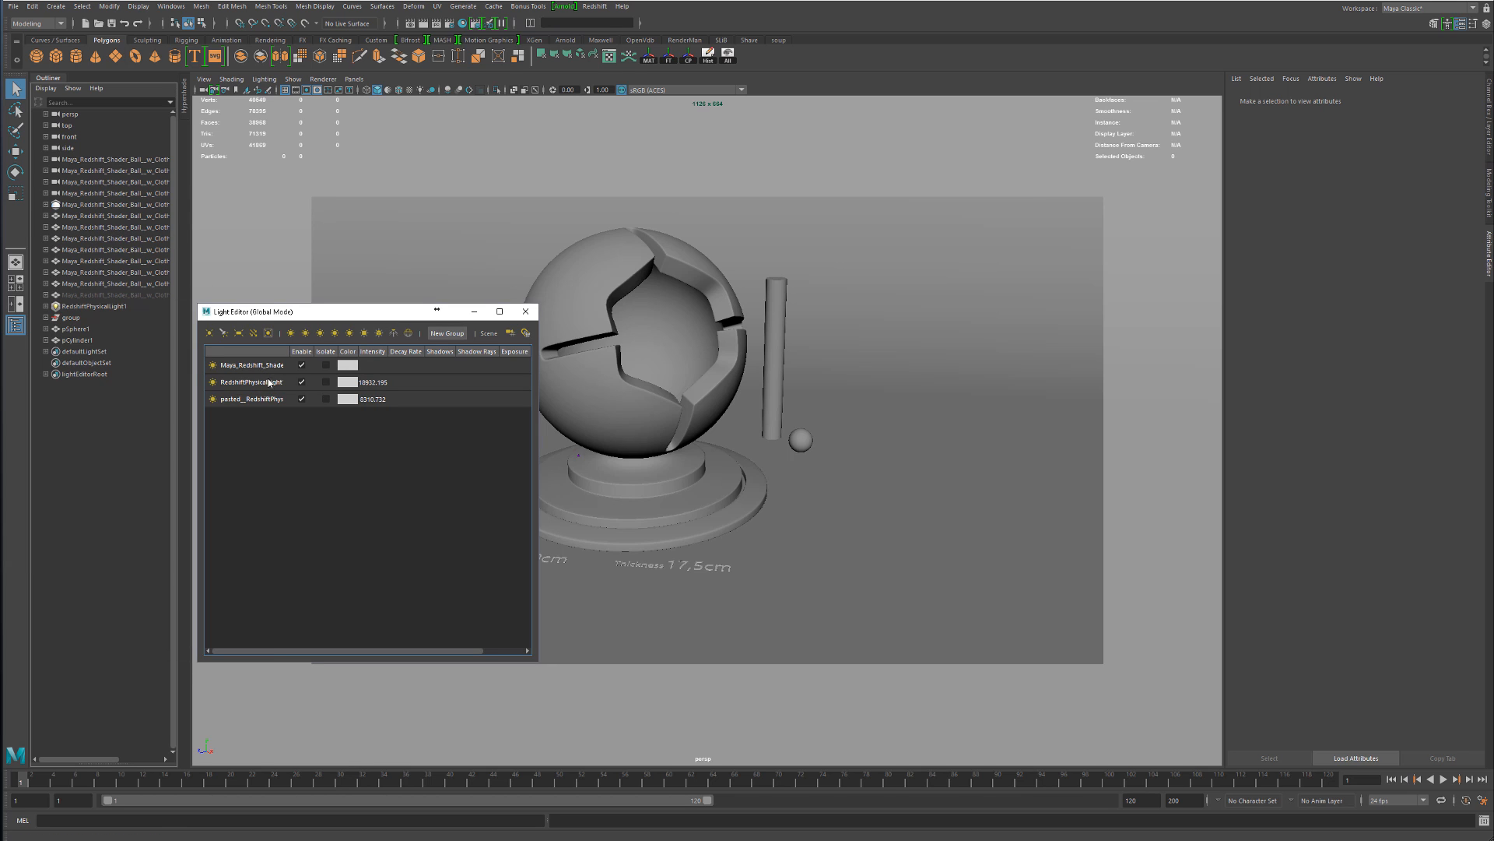
{"action": "left_click", "coordinate": [264, 368]}
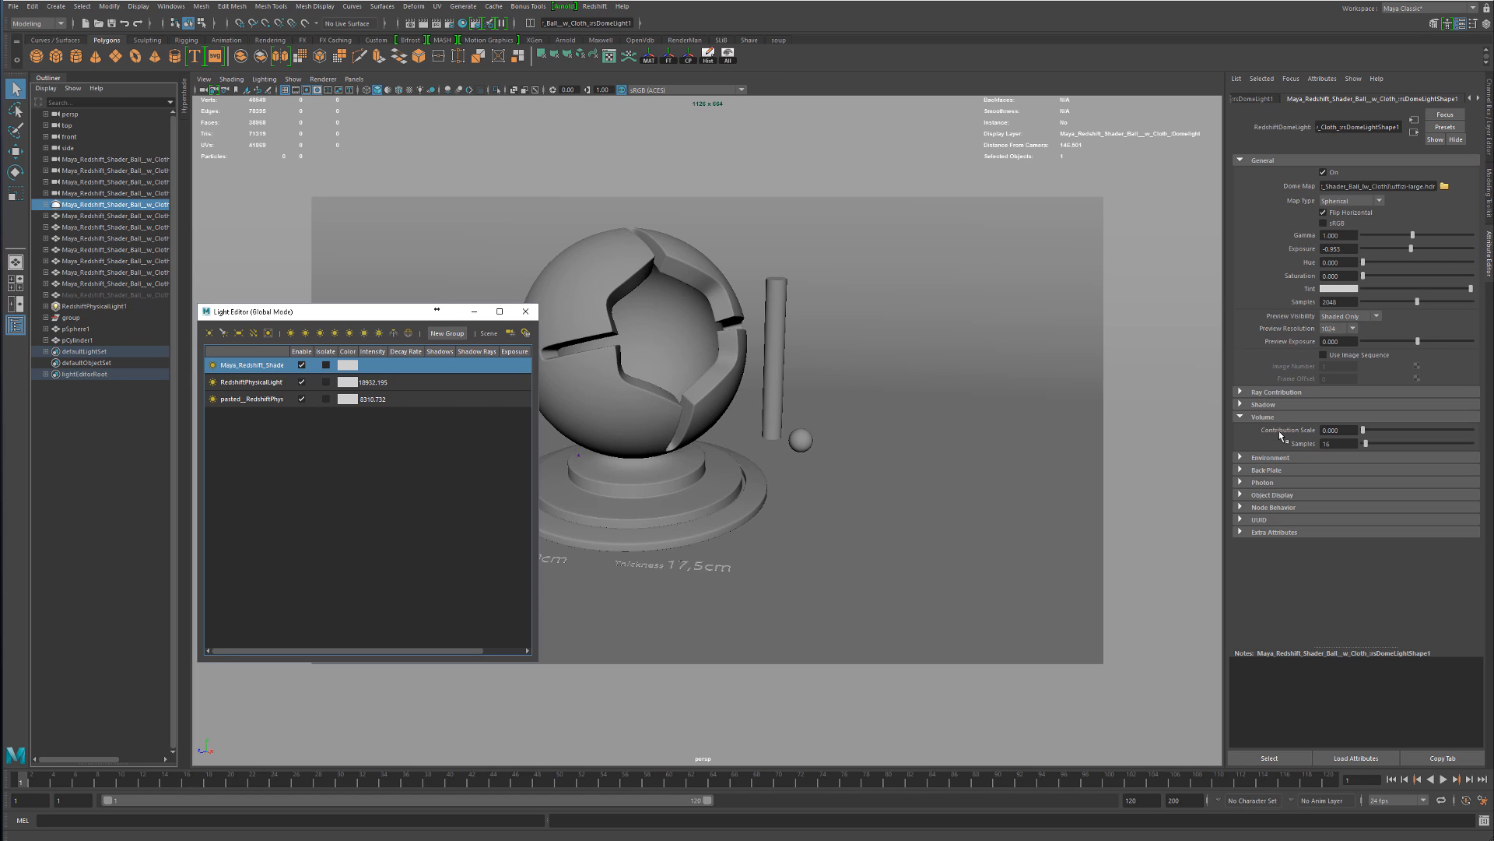
{"action": "left_click", "coordinate": [1240, 482]}
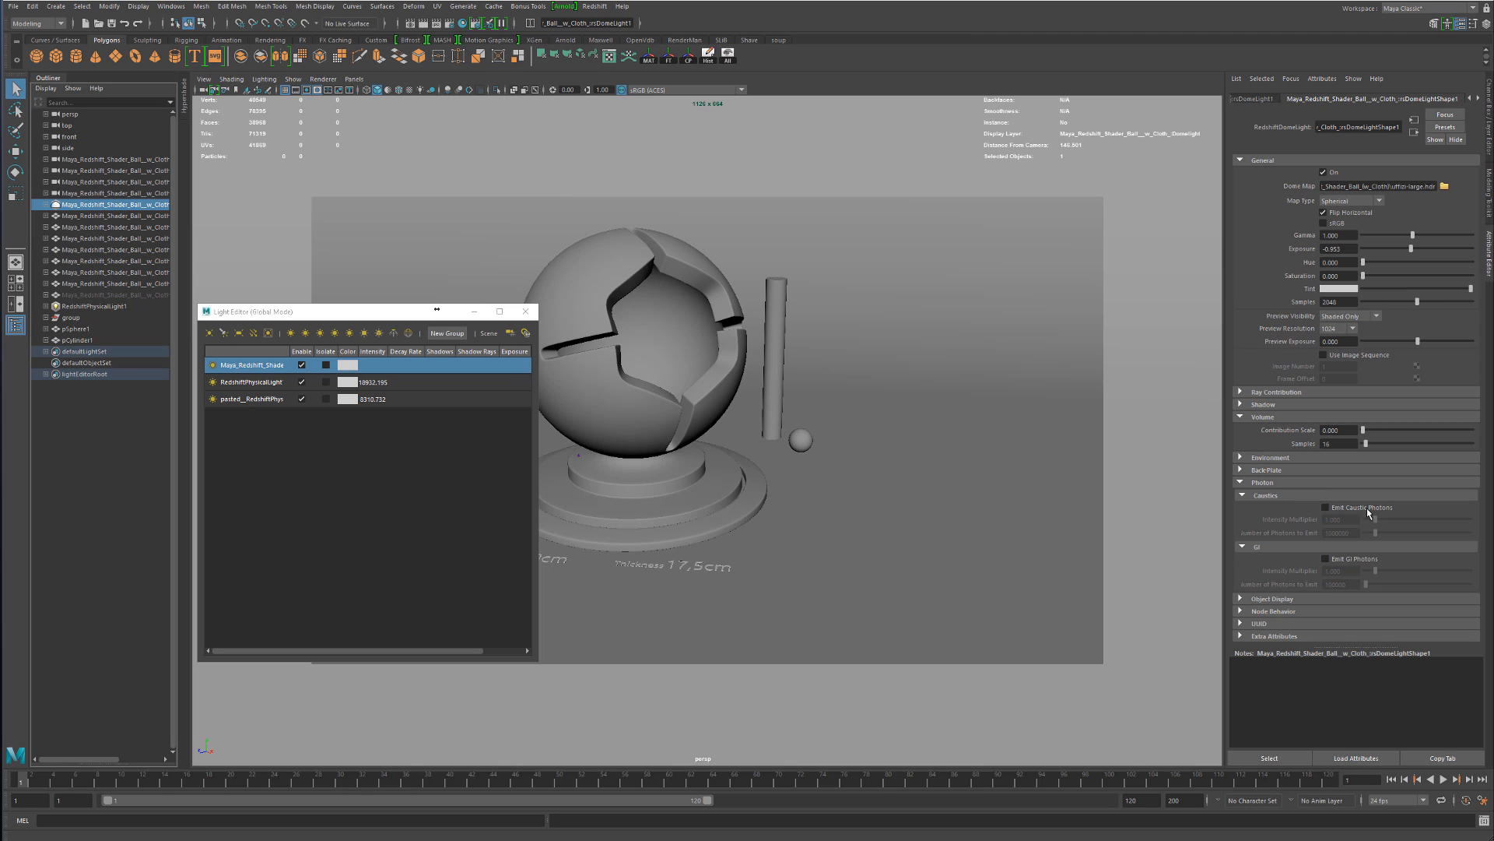
{"action": "left_click", "coordinate": [1246, 496]}
{"action": "left_click", "coordinate": [1242, 507]}
{"action": "left_click", "coordinate": [1241, 483]}
Enable Emit Caustic Photons on RedshiftPhysicalLight1 and set its number of photons to emit to 2000000
{"action": "left_click", "coordinate": [442, 382]}
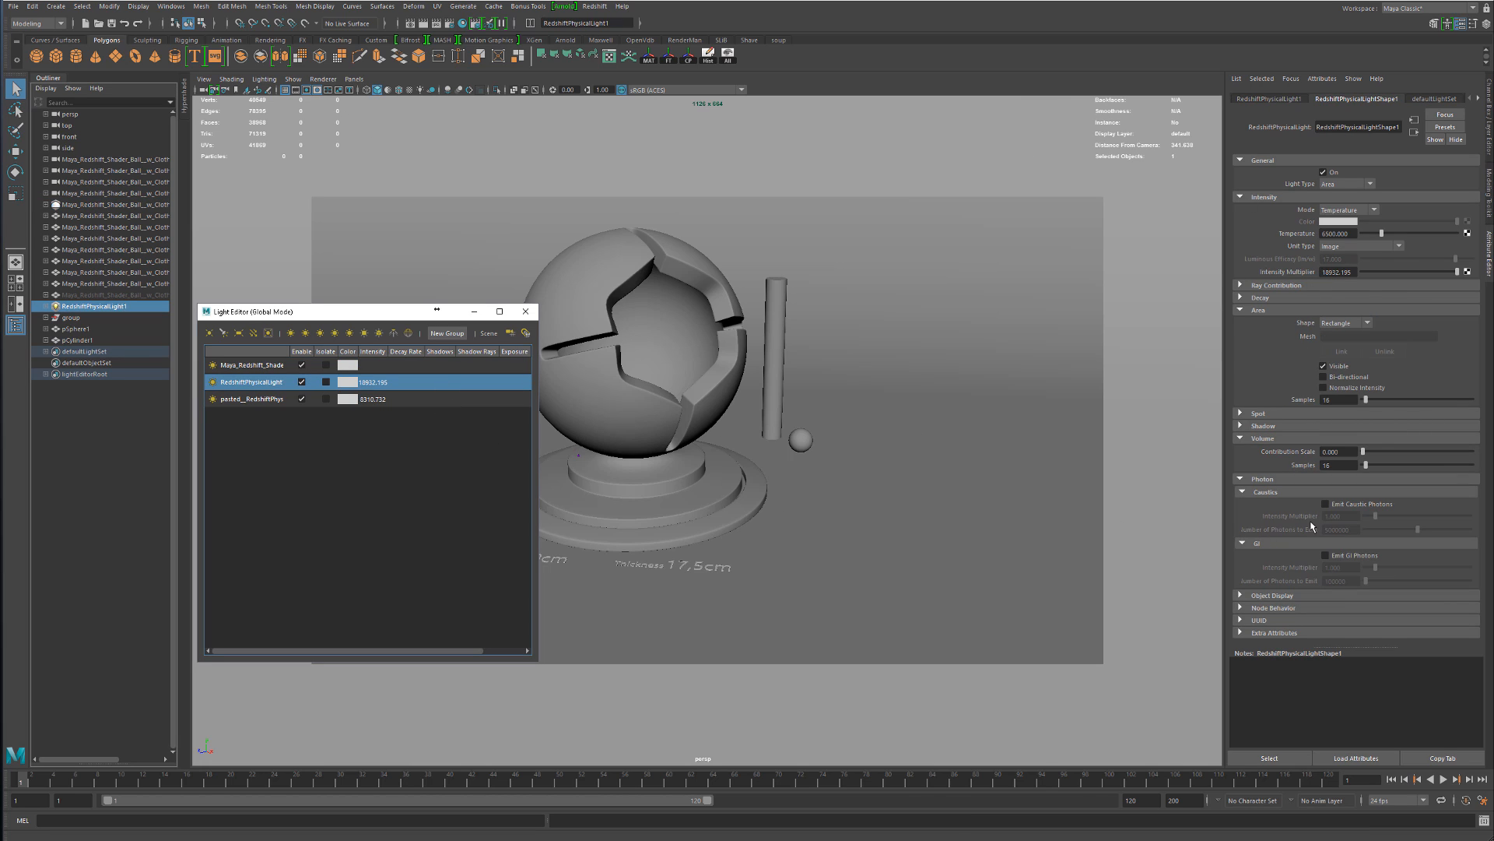
{"action": "left_click", "coordinate": [1242, 479]}
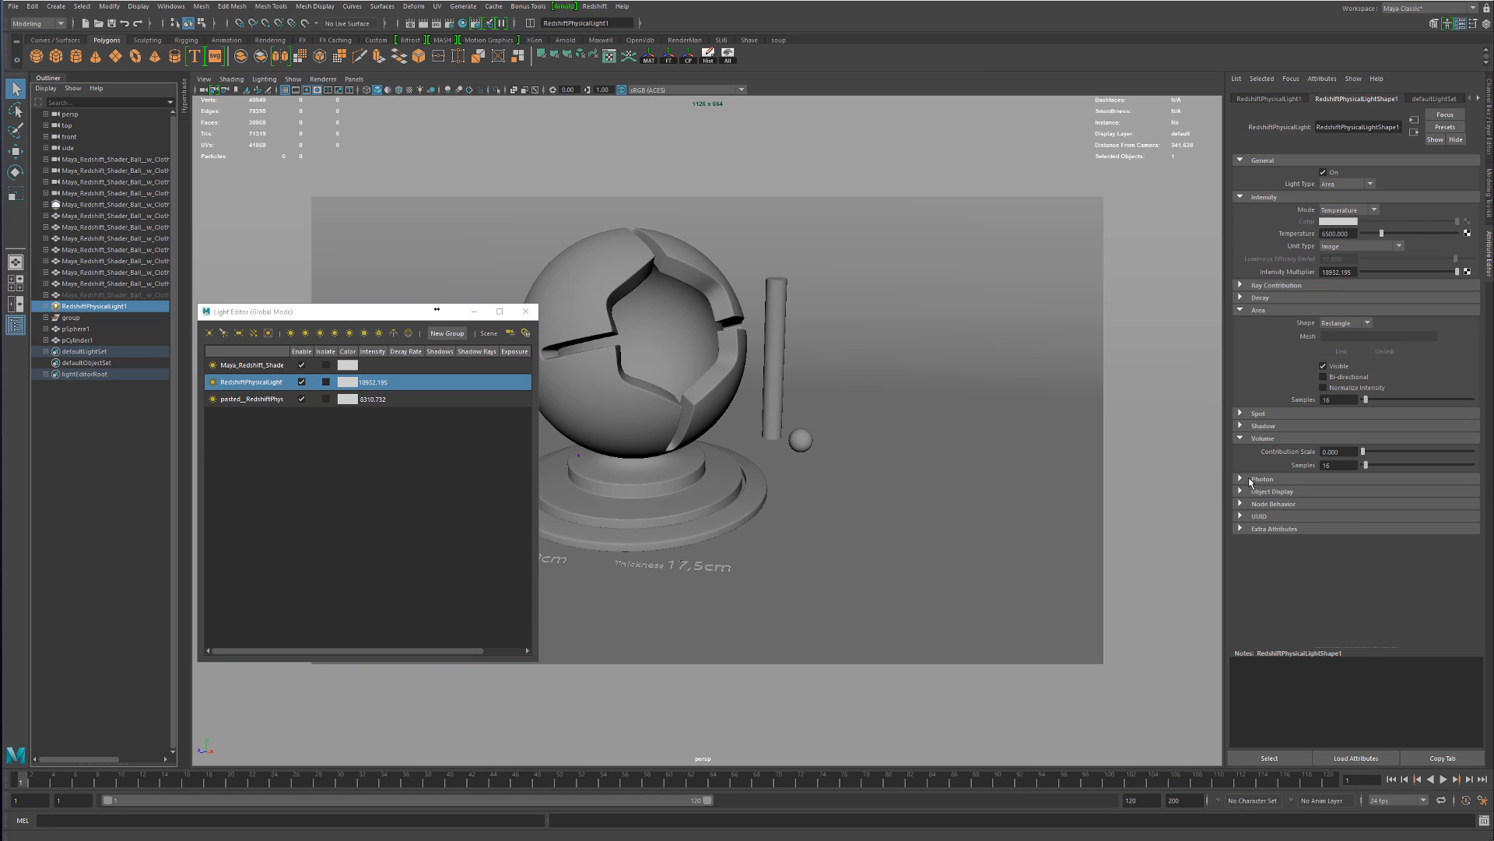
{"action": "left_click", "coordinate": [1249, 478]}
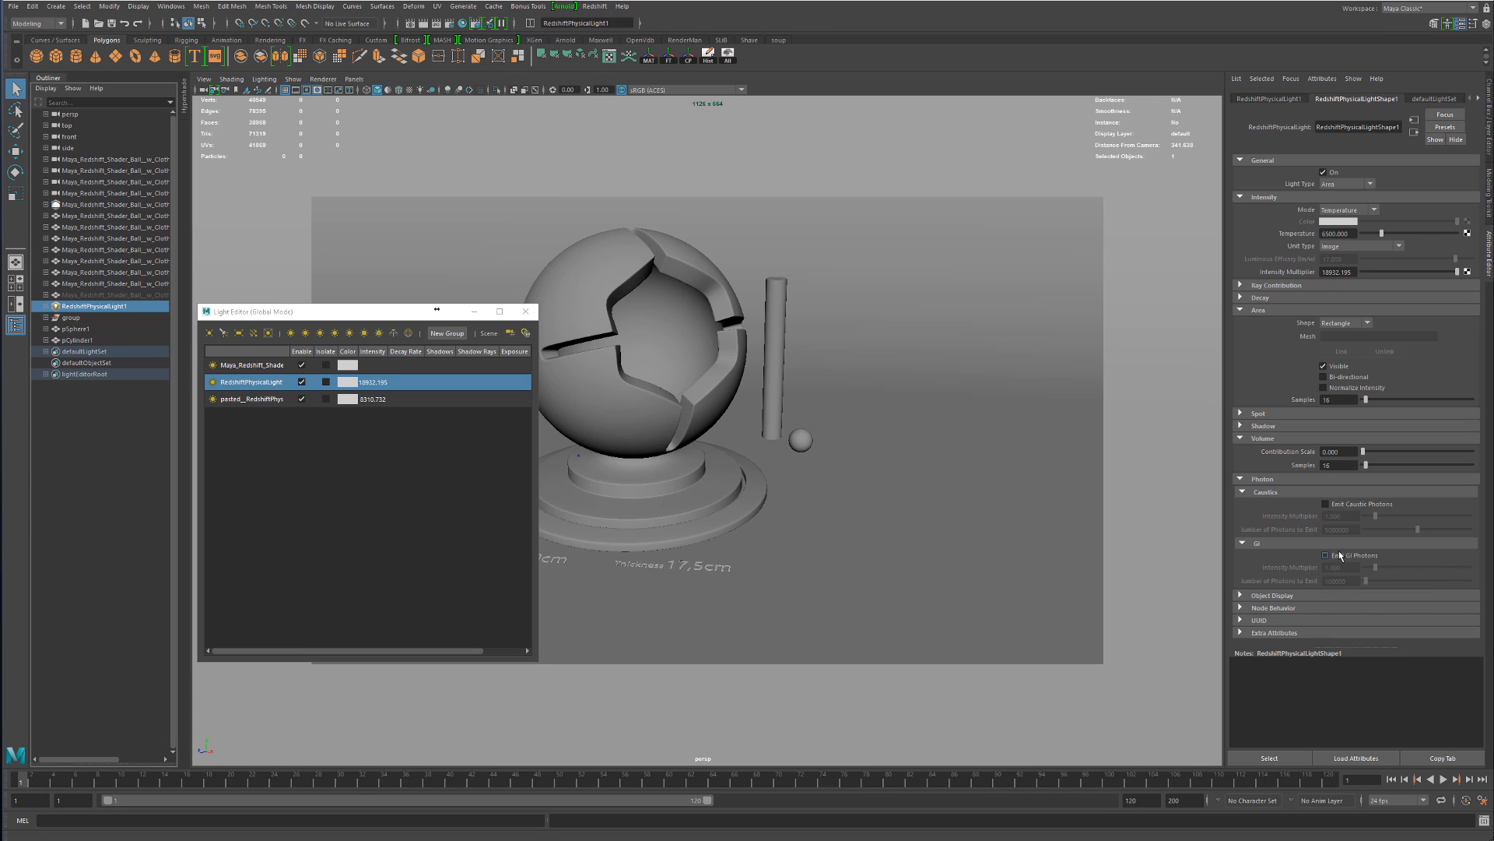
{"action": "left_click", "coordinate": [1340, 505]}
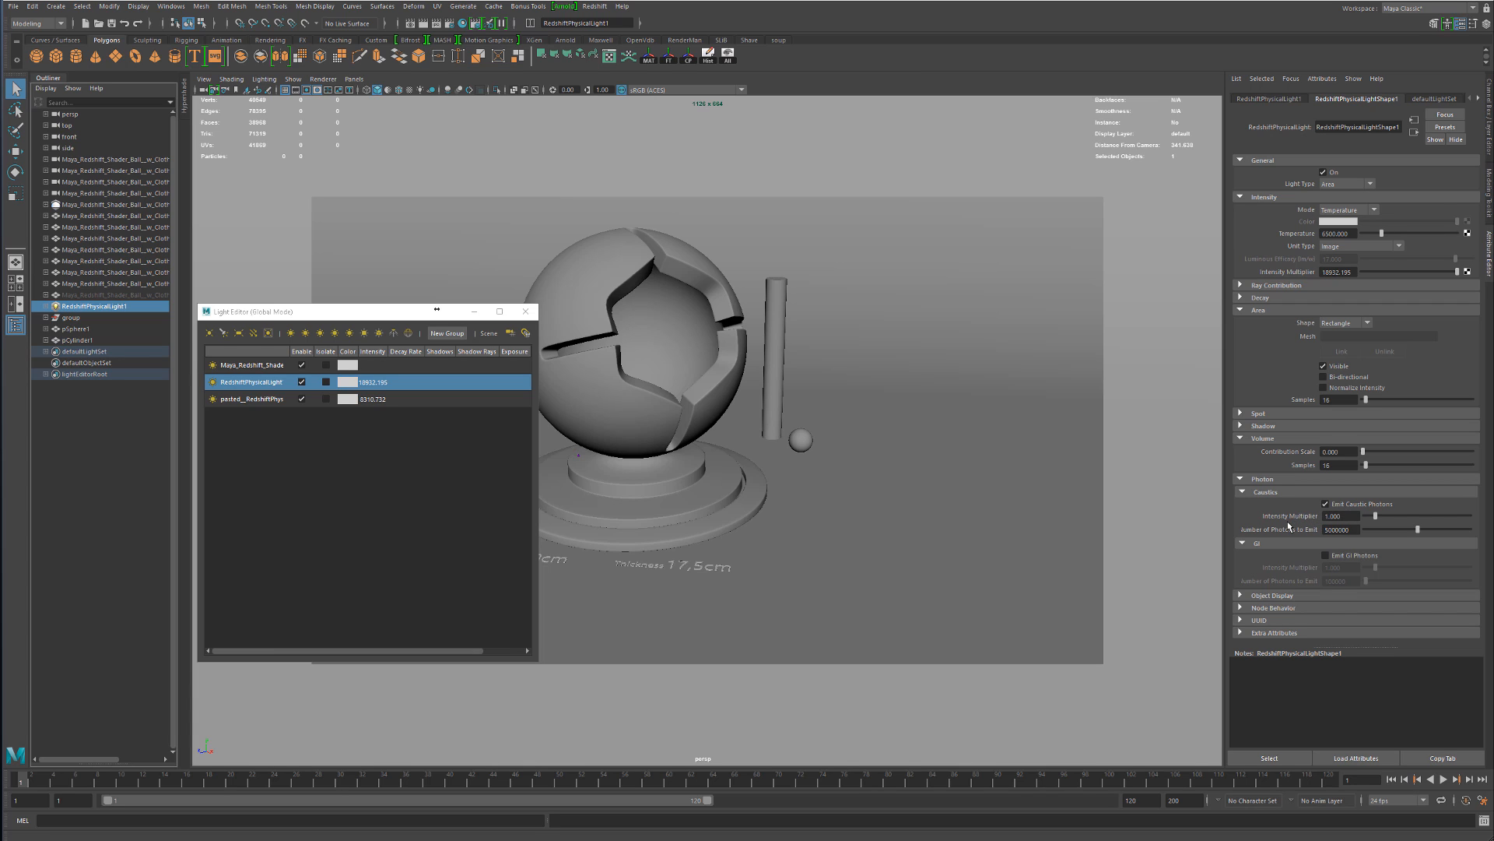
{"action": "left_click", "coordinate": [1352, 516]}
{"action": "left_click", "coordinate": [1356, 532]}
{"action": "left_click_drag", "start_coordinate": [1330, 531], "coordinate": [1323, 532]}
{"action": "type", "text": "2"}
{"action": "key", "text": "Return"}
Enable Emit Caustic Photons on the pasted Redshift physical light with 2000000 photons to emit, and close the Light Editor
{"action": "left_click", "coordinate": [410, 400]}
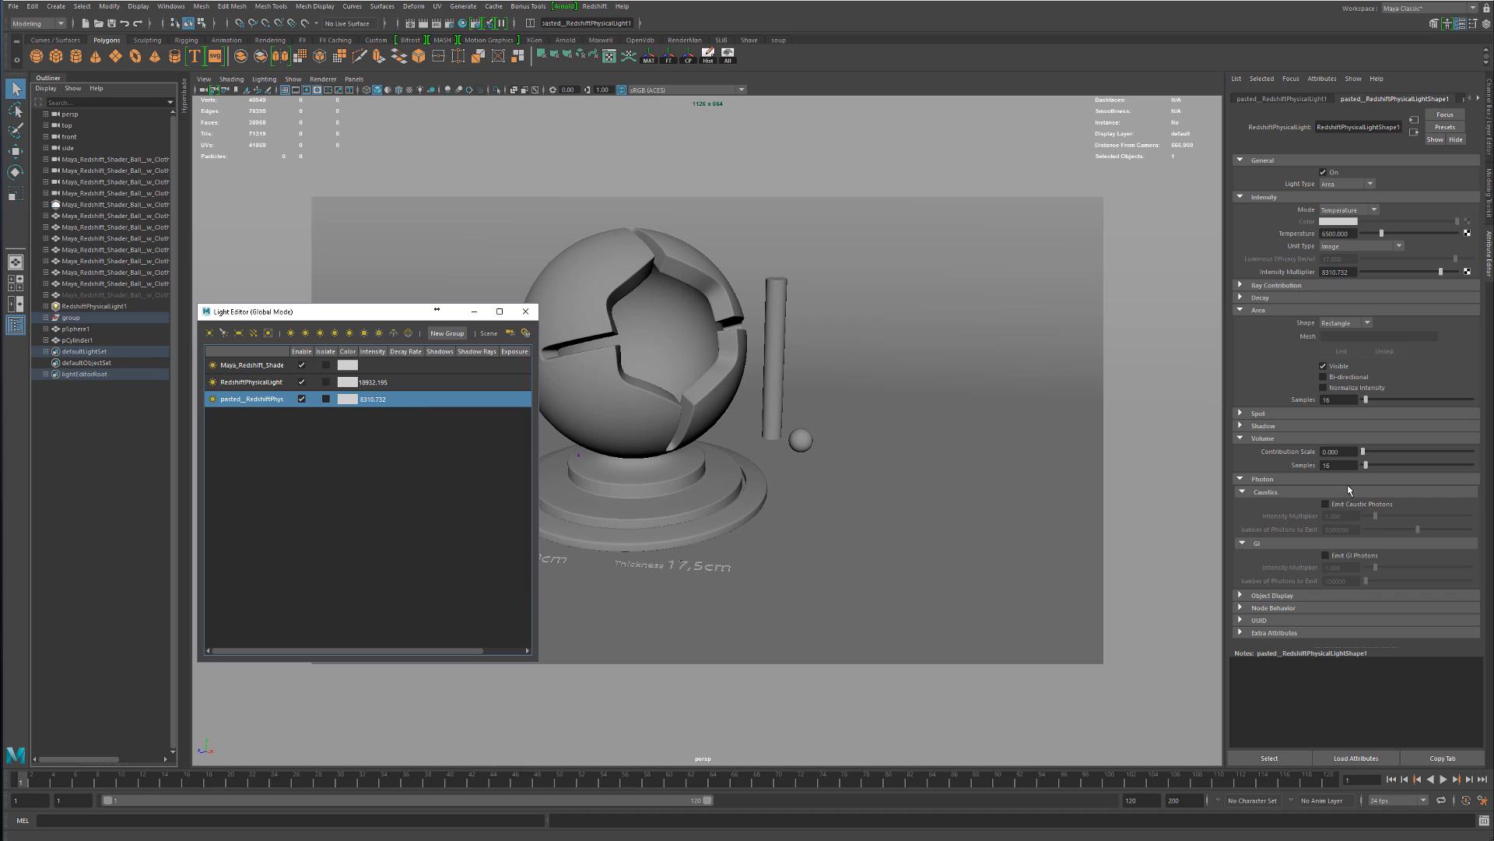
{"action": "left_click", "coordinate": [1351, 505]}
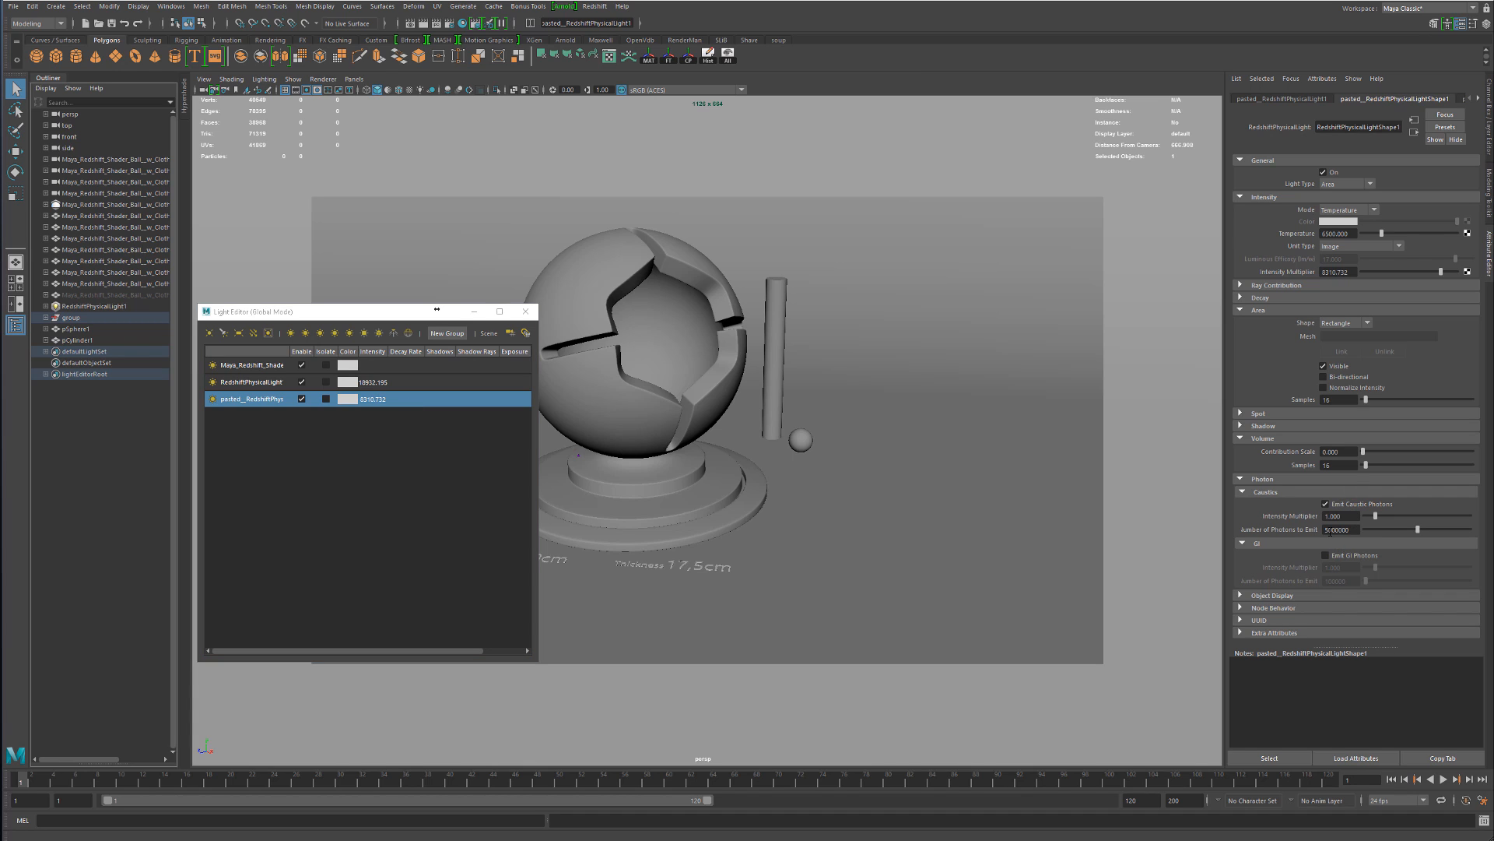
{"action": "double_click", "coordinate": [1330, 529]}
{"action": "type", "text": "2000000"}
{"action": "key", "text": "Return"}
{"action": "left_click", "coordinate": [334, 311]}
{"action": "left_click", "coordinate": [526, 311]}
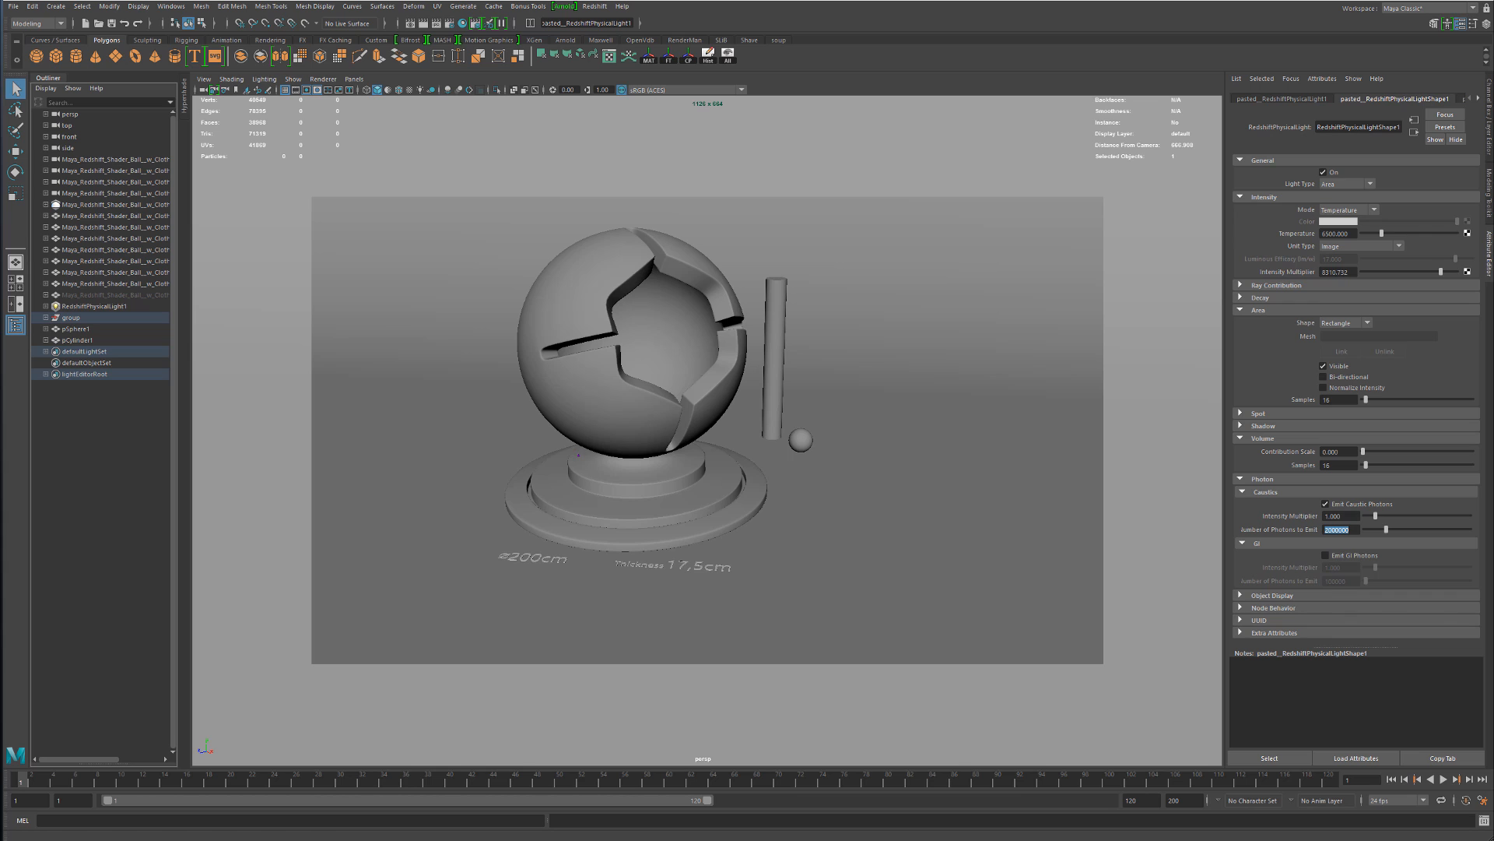
Open the Render Settings and enable caustics in the Redshift photon options
{"action": "left_click", "coordinate": [608, 423]}
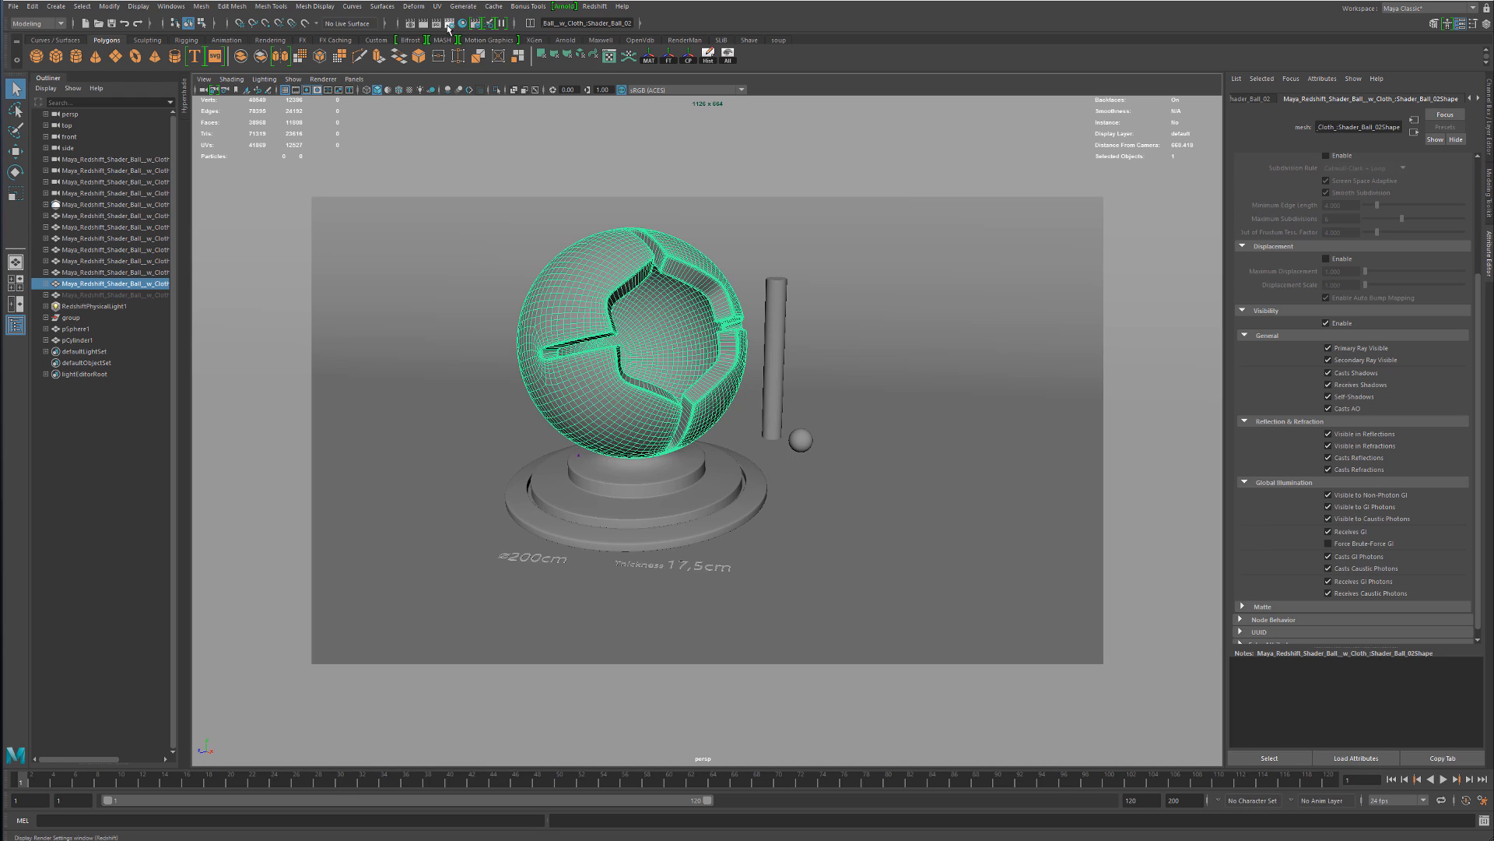
{"action": "left_click_drag", "start_coordinate": [0, 233], "coordinate": [453, 126]}
{"action": "left_click", "coordinate": [316, 187]}
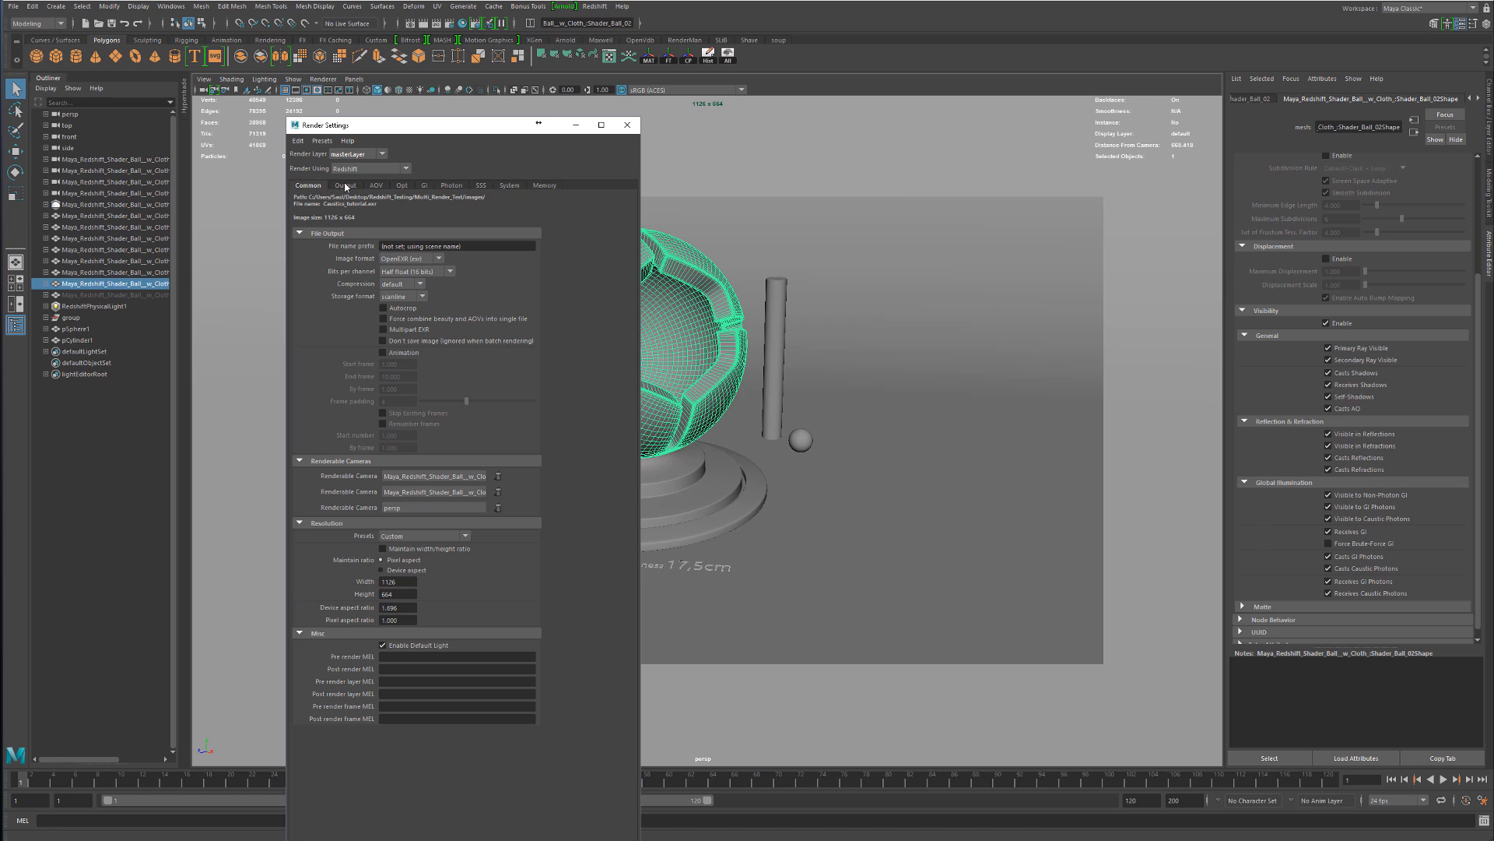
{"action": "left_click", "coordinate": [345, 187]}
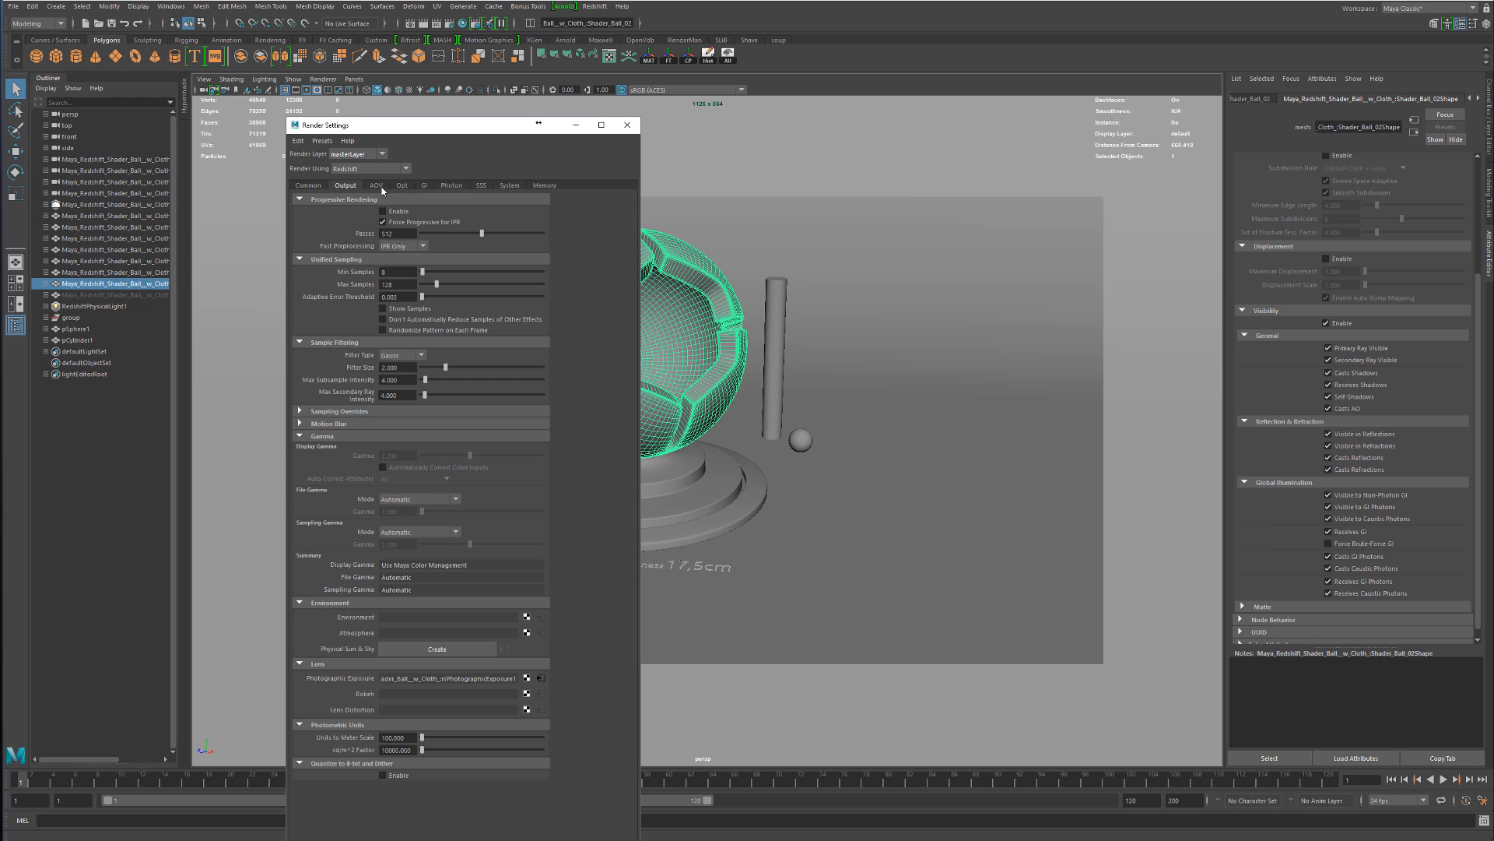
{"action": "left_click", "coordinate": [451, 186]}
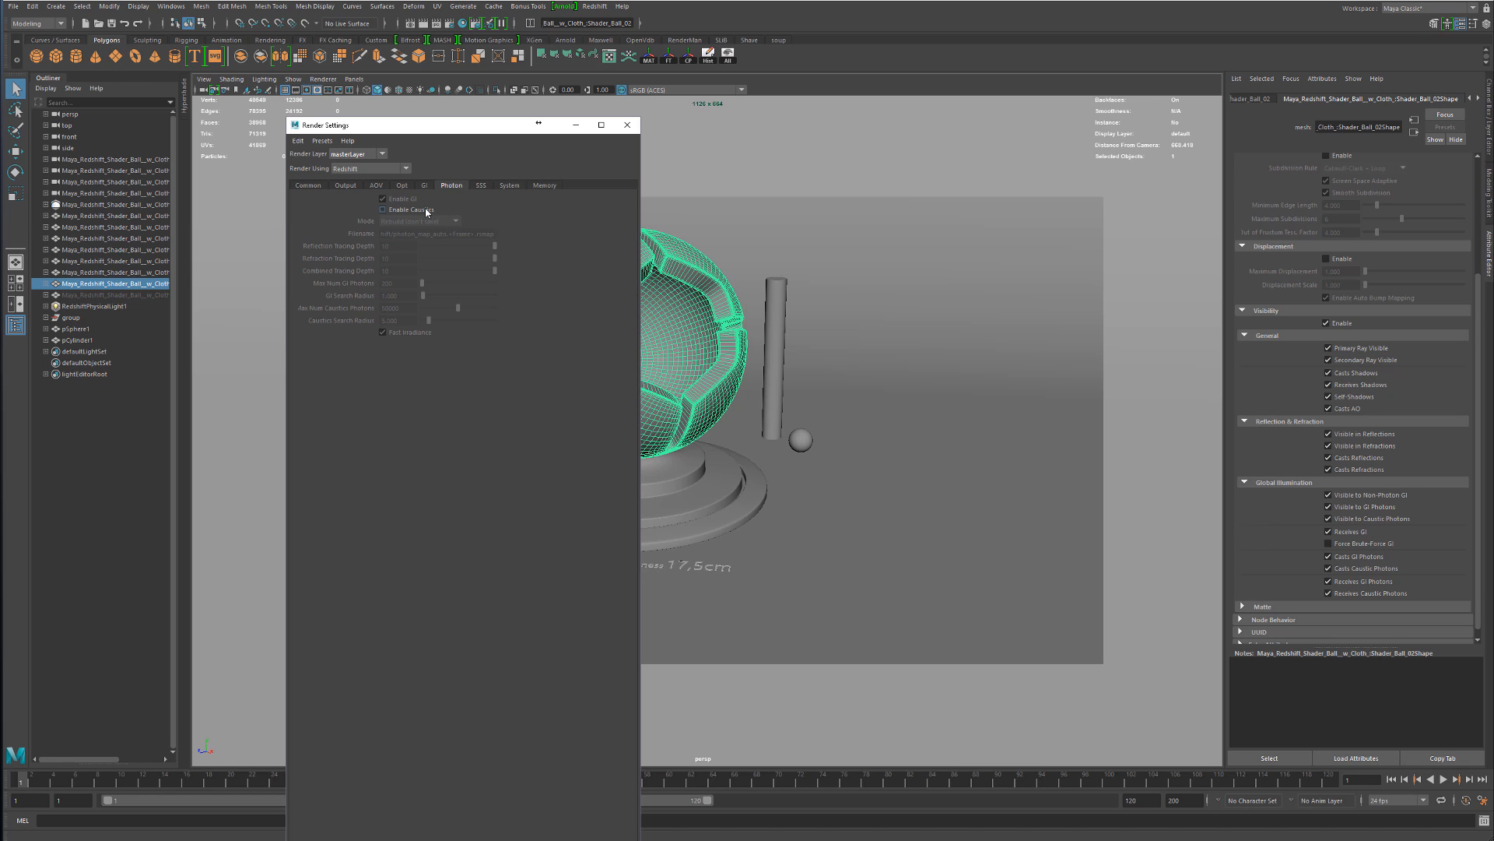
{"action": "left_click", "coordinate": [423, 210]}
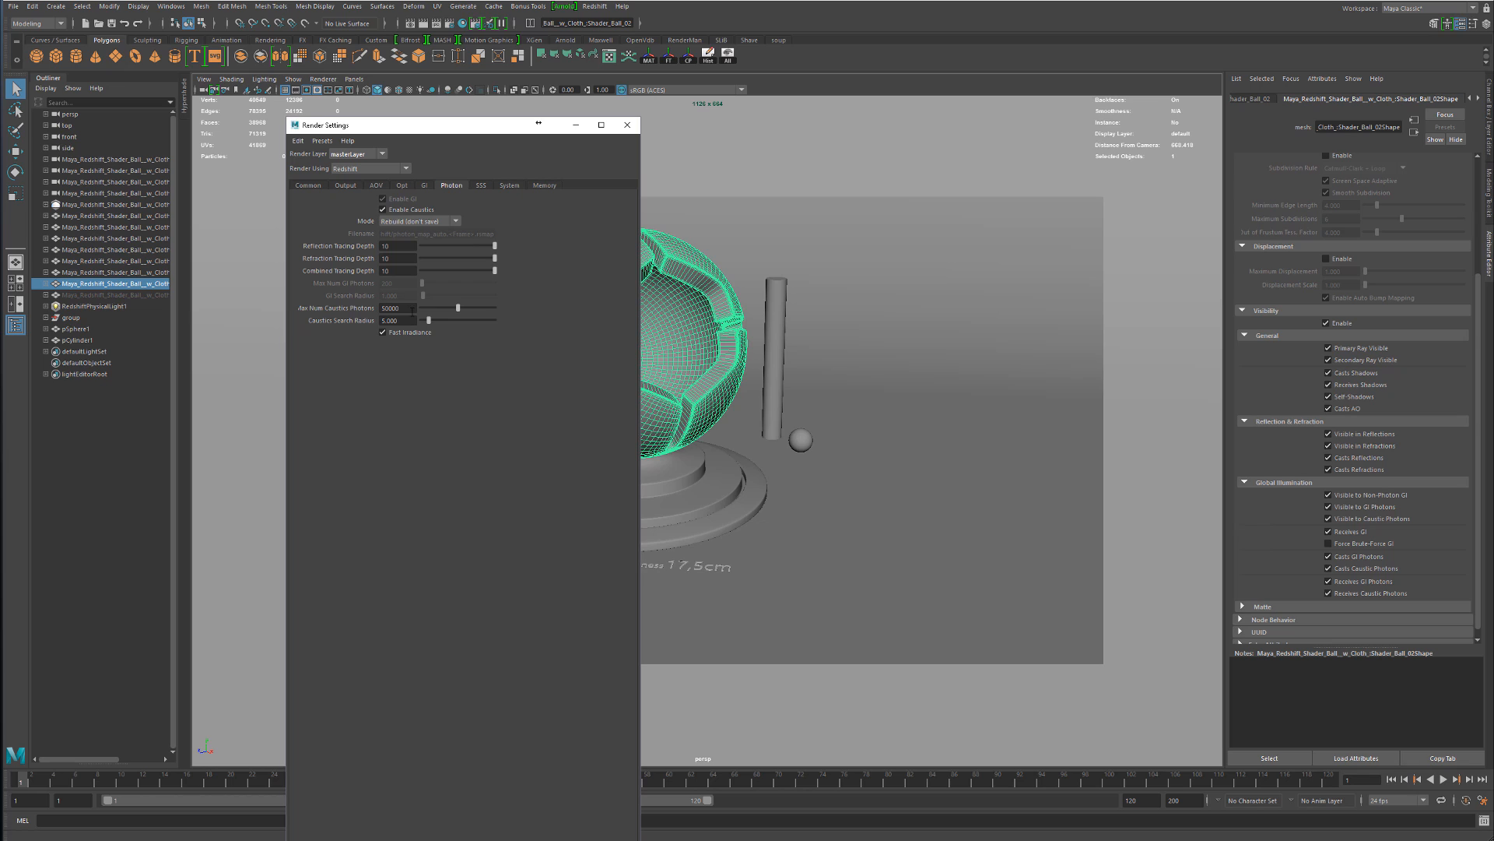
Set Max Num Caustics Photons to 10000 in the Redshift photon settings
{"action": "left_click", "coordinate": [389, 308]}
{"action": "key", "text": "Return"}
{"action": "left_click", "coordinate": [387, 308]}
{"action": "left_click", "coordinate": [406, 322]}
{"action": "left_click", "coordinate": [401, 309]}
{"action": "left_click", "coordinate": [405, 323]}
{"action": "left_click", "coordinate": [407, 309]}
{"action": "left_click", "coordinate": [406, 320]}
{"action": "left_click", "coordinate": [405, 309]}
Review RedshiftPhysicalLight1's caustic photon settings, then close the Render Settings and open the Render View
{"action": "left_click", "coordinate": [92, 307]}
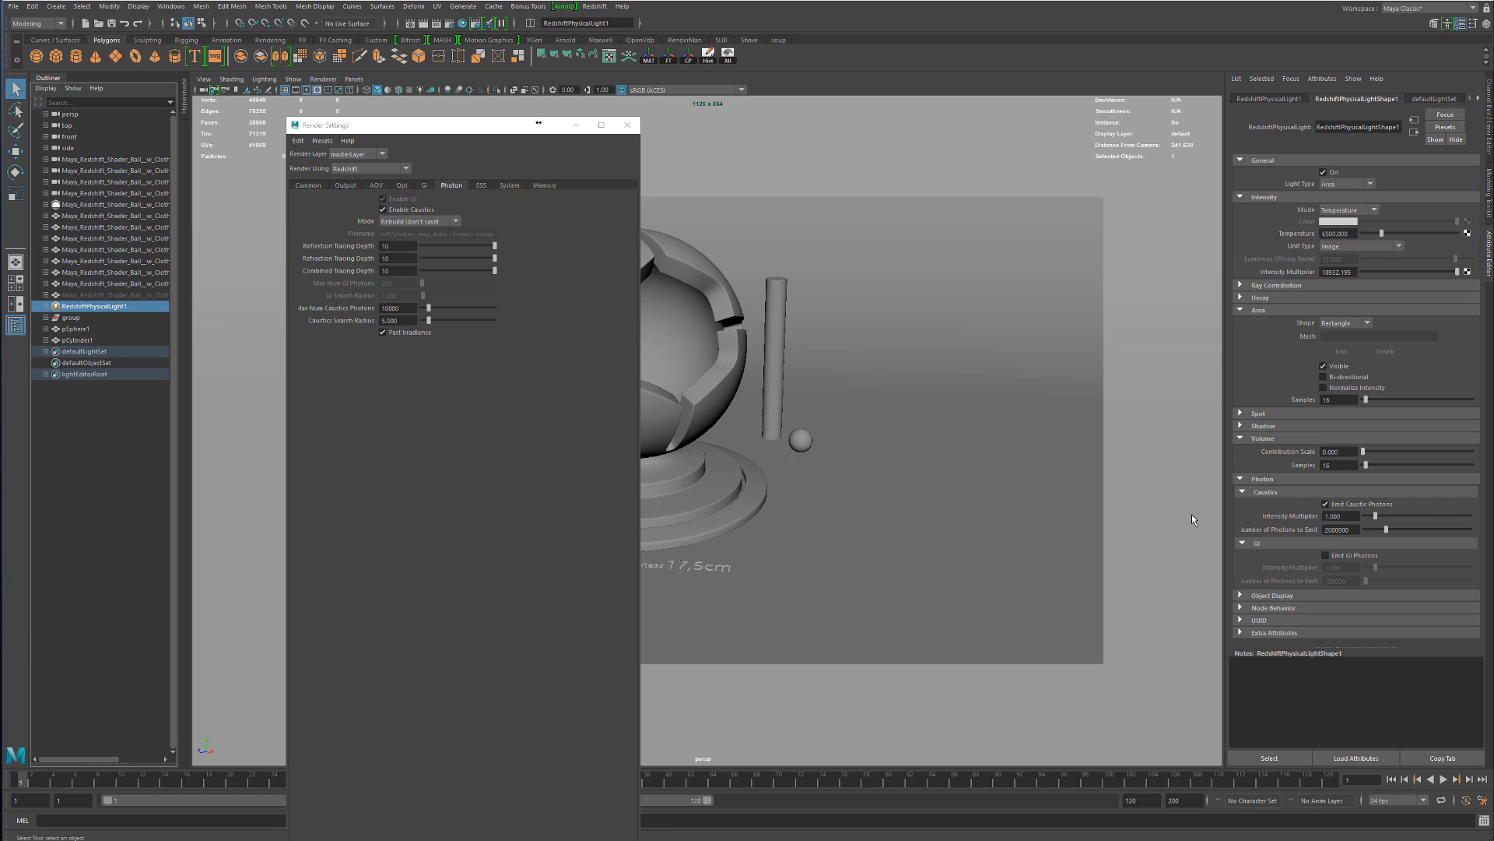
{"action": "left_click", "coordinate": [458, 134]}
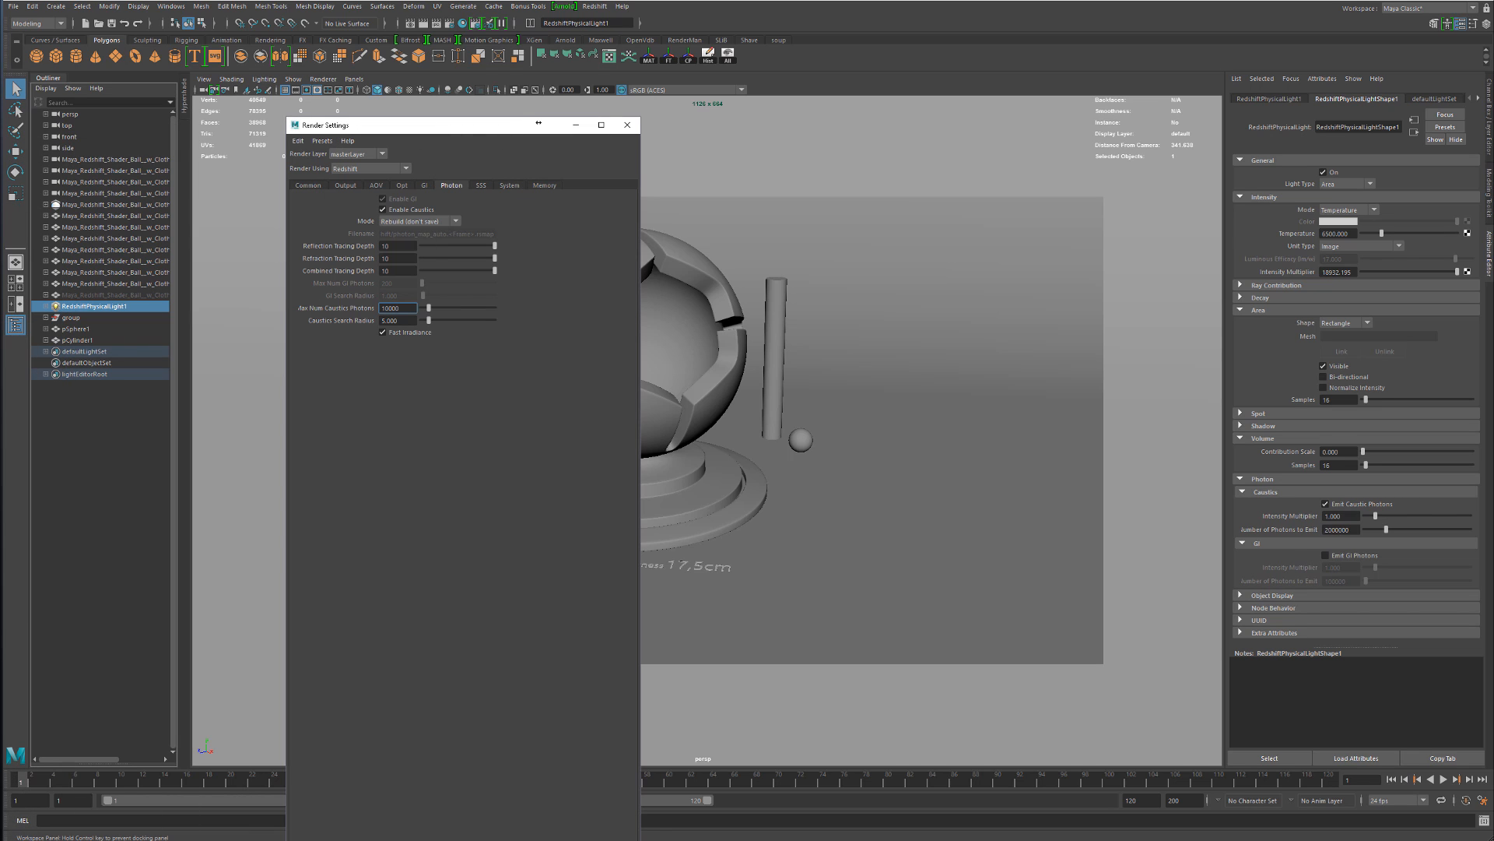
{"action": "left_click_drag", "start_coordinate": [539, 123], "coordinate": [0, 449]}
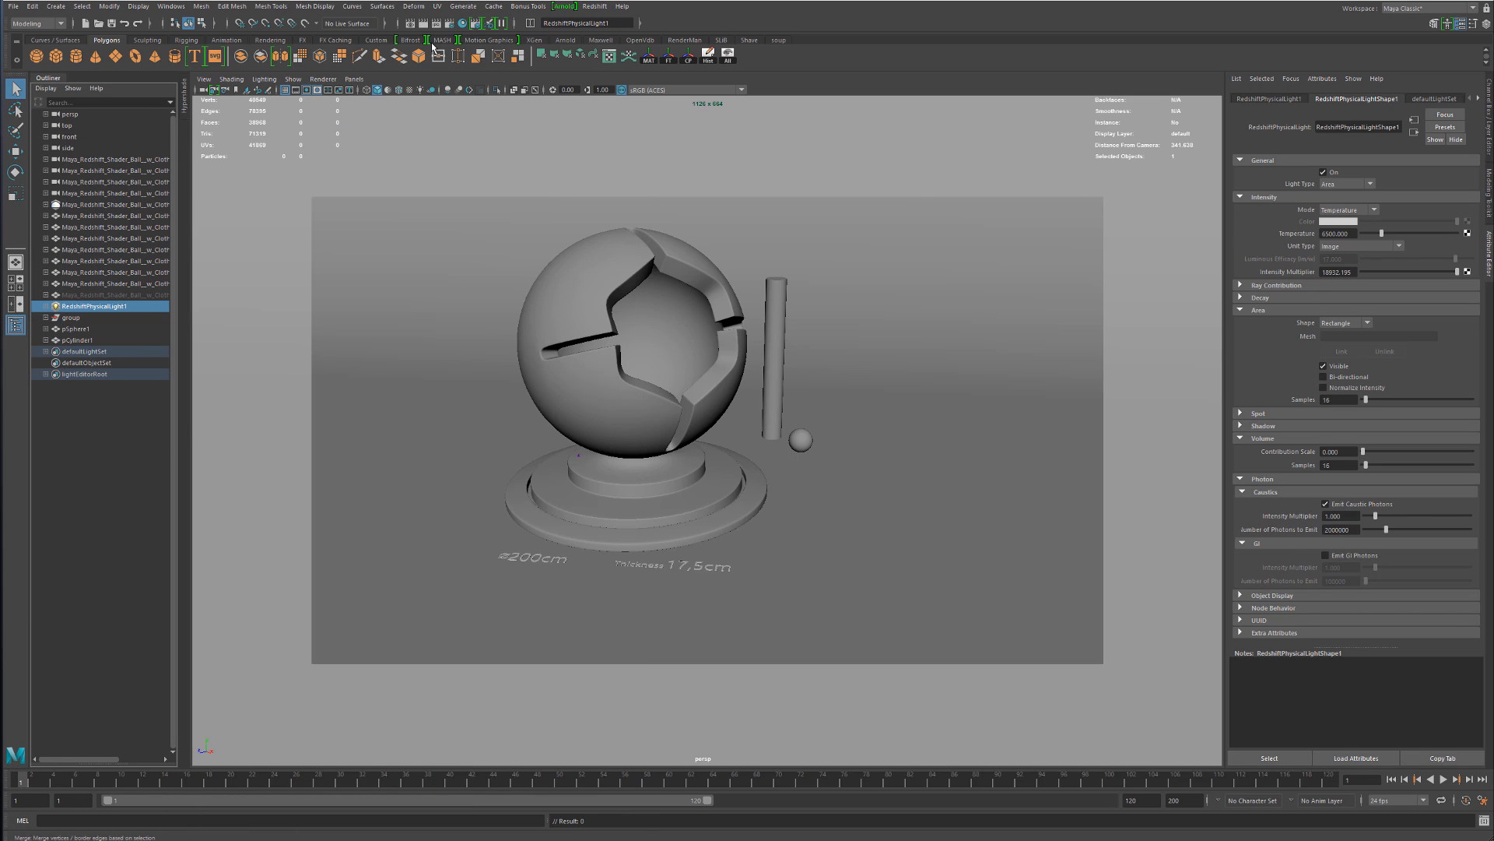
{"action": "left_click", "coordinate": [415, 24]}
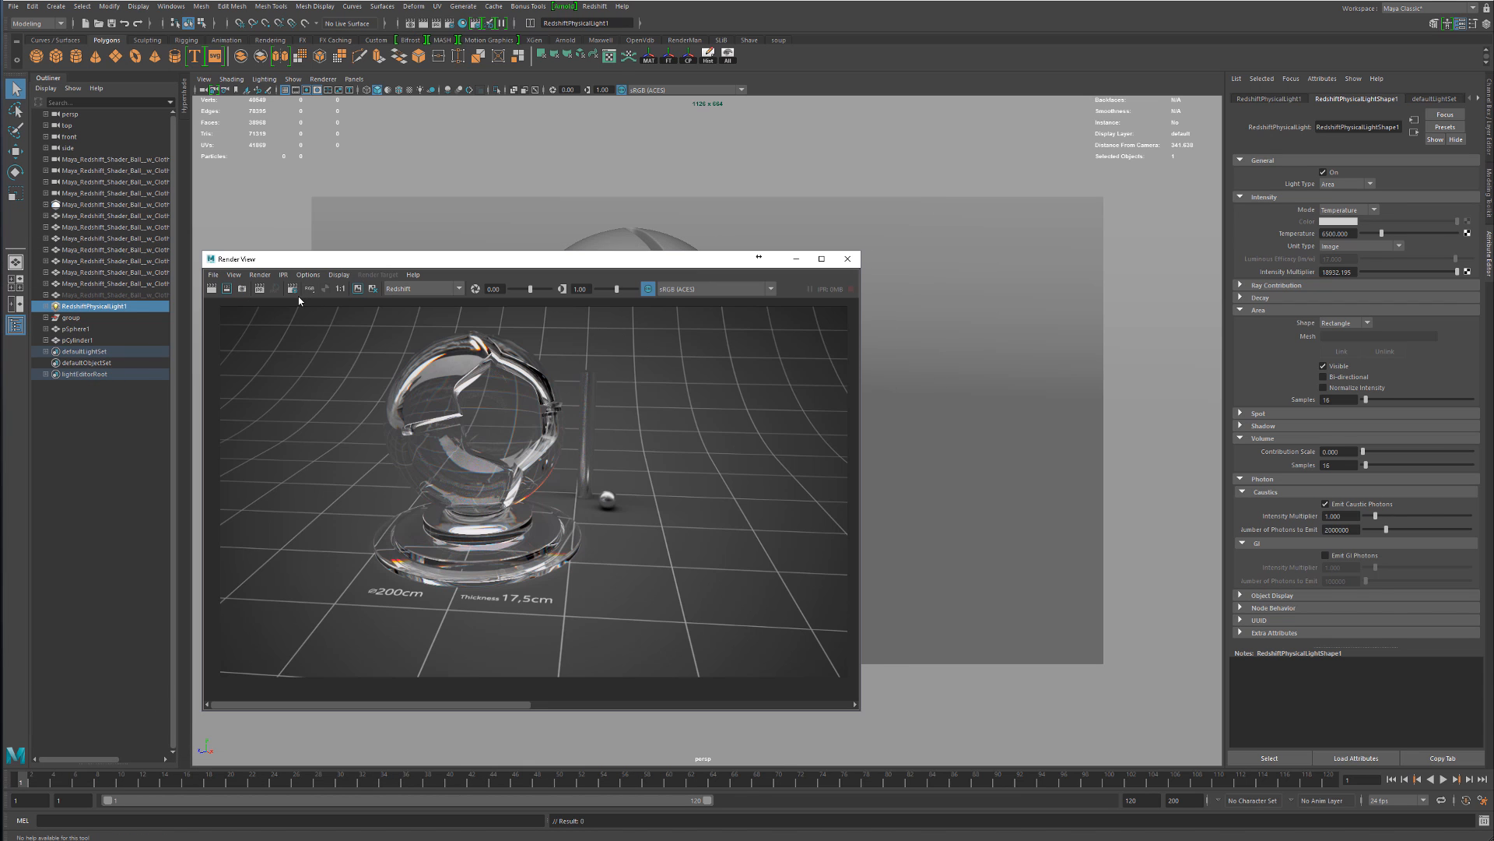
Run a short IPR preview of the glass shader ball, stop it, and keep the image in the Render View
{"action": "left_click", "coordinate": [293, 289]}
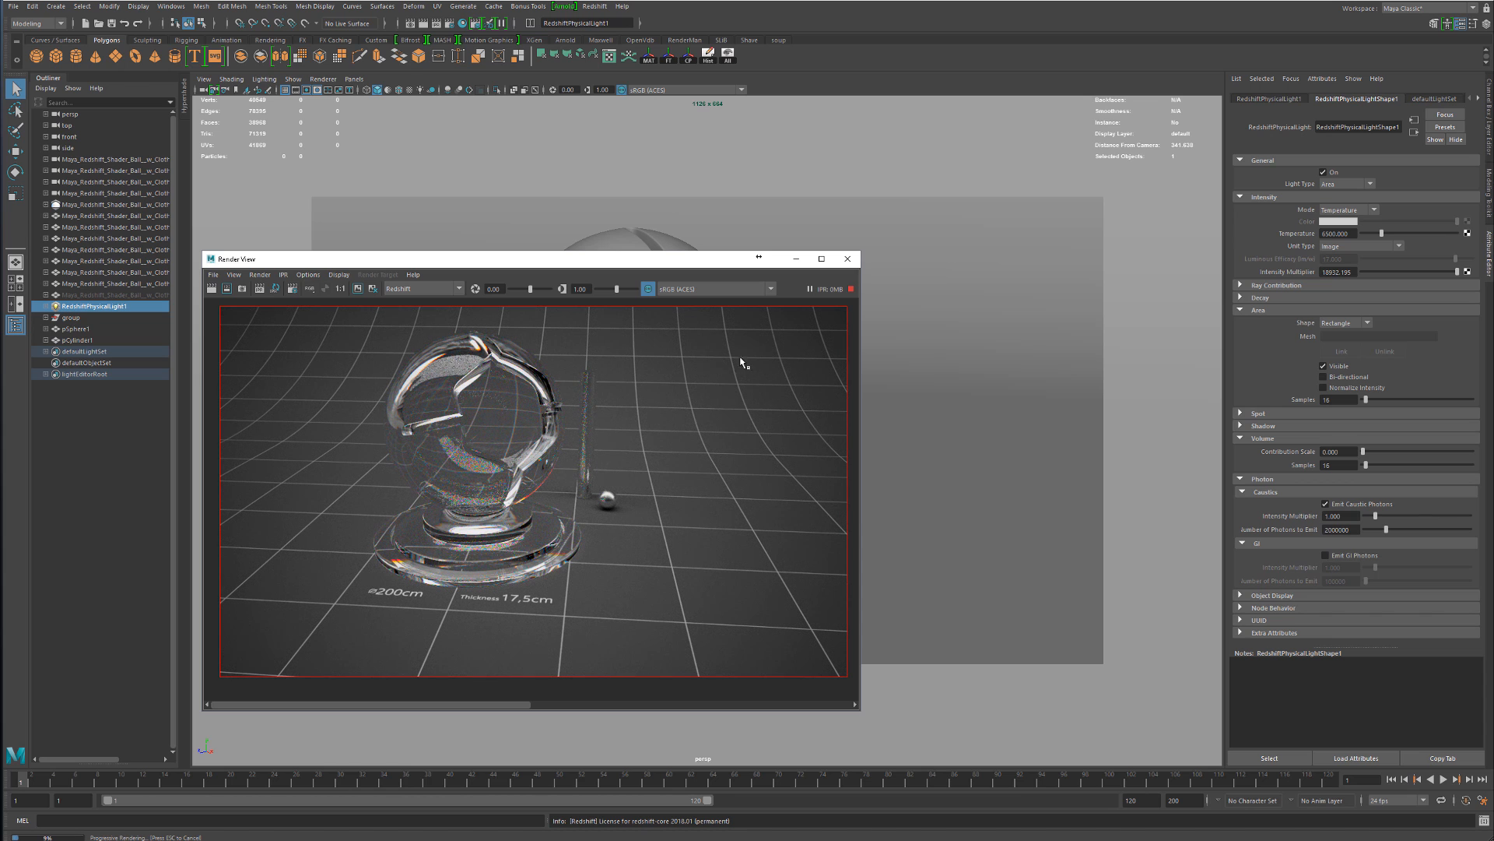
{"action": "left_click", "coordinate": [850, 289]}
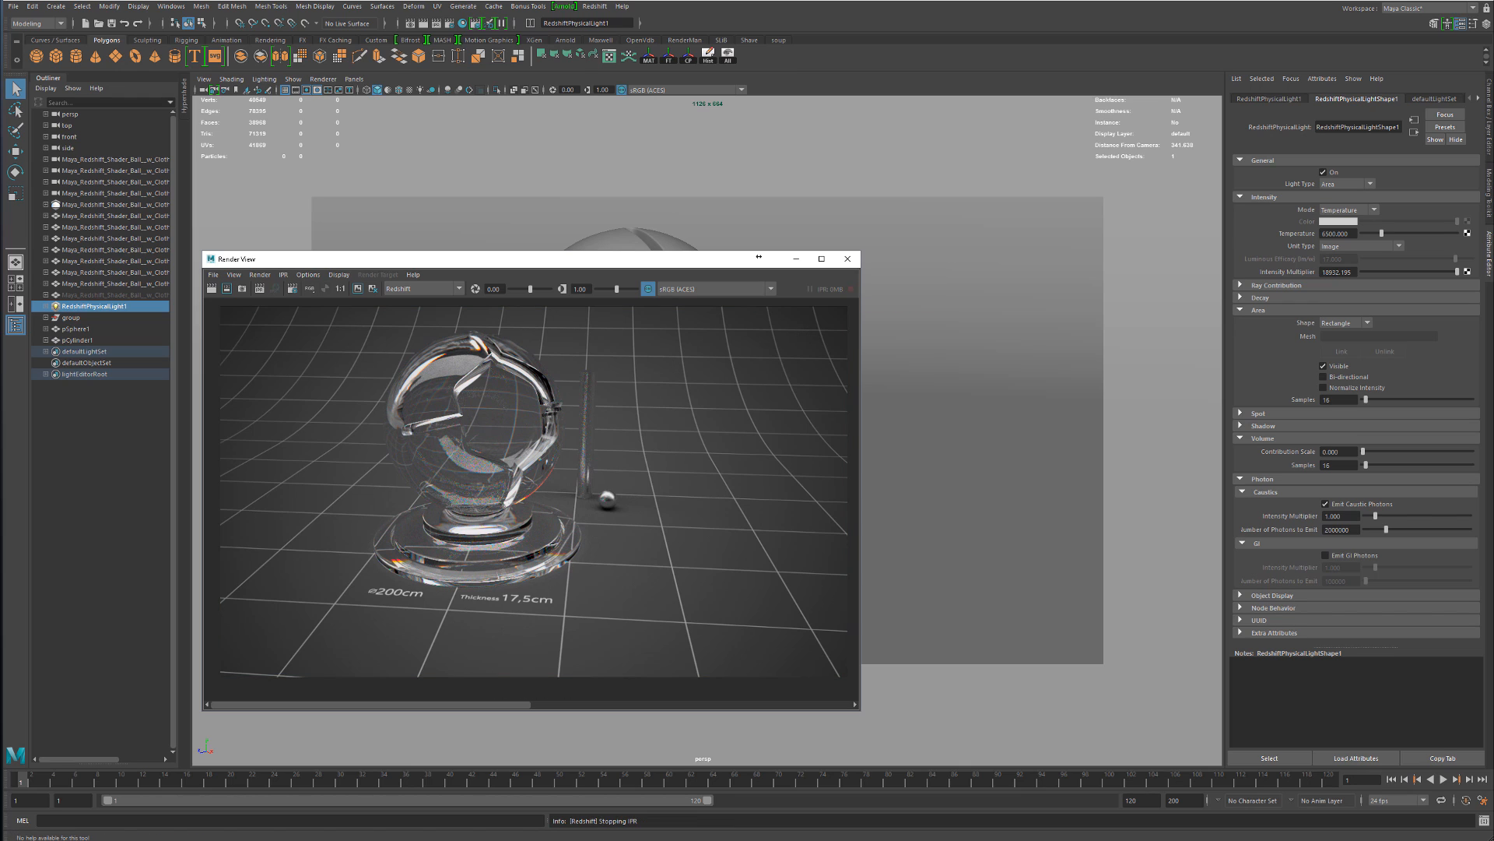
{"action": "left_click", "coordinate": [358, 289]}
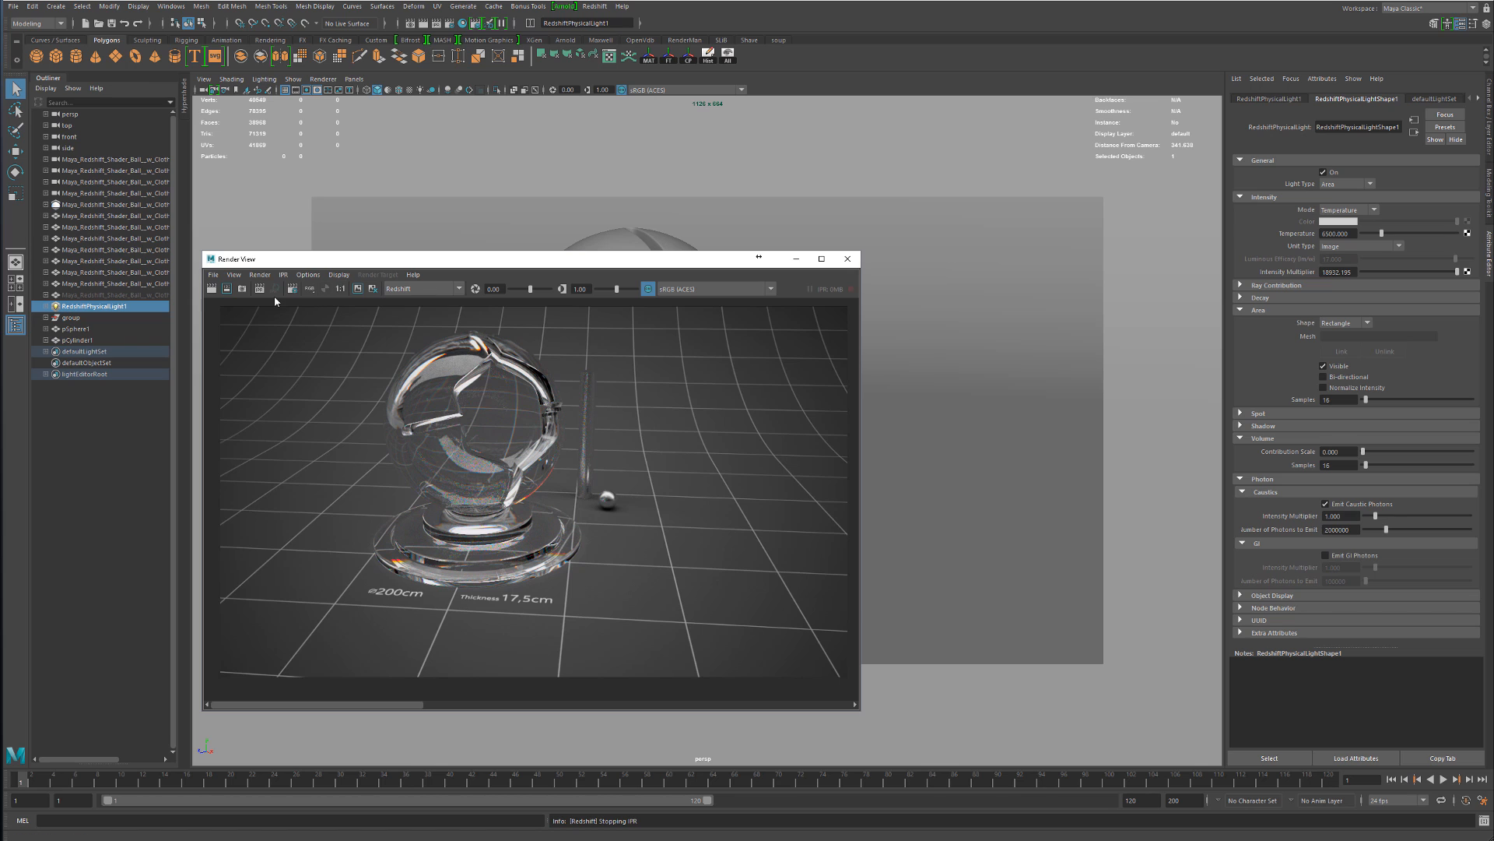
Render the current frame with caustics and reposition the Render View window to compare it with the kept image
{"action": "left_click_drag", "start_coordinate": [347, 265], "coordinate": [420, 222]}
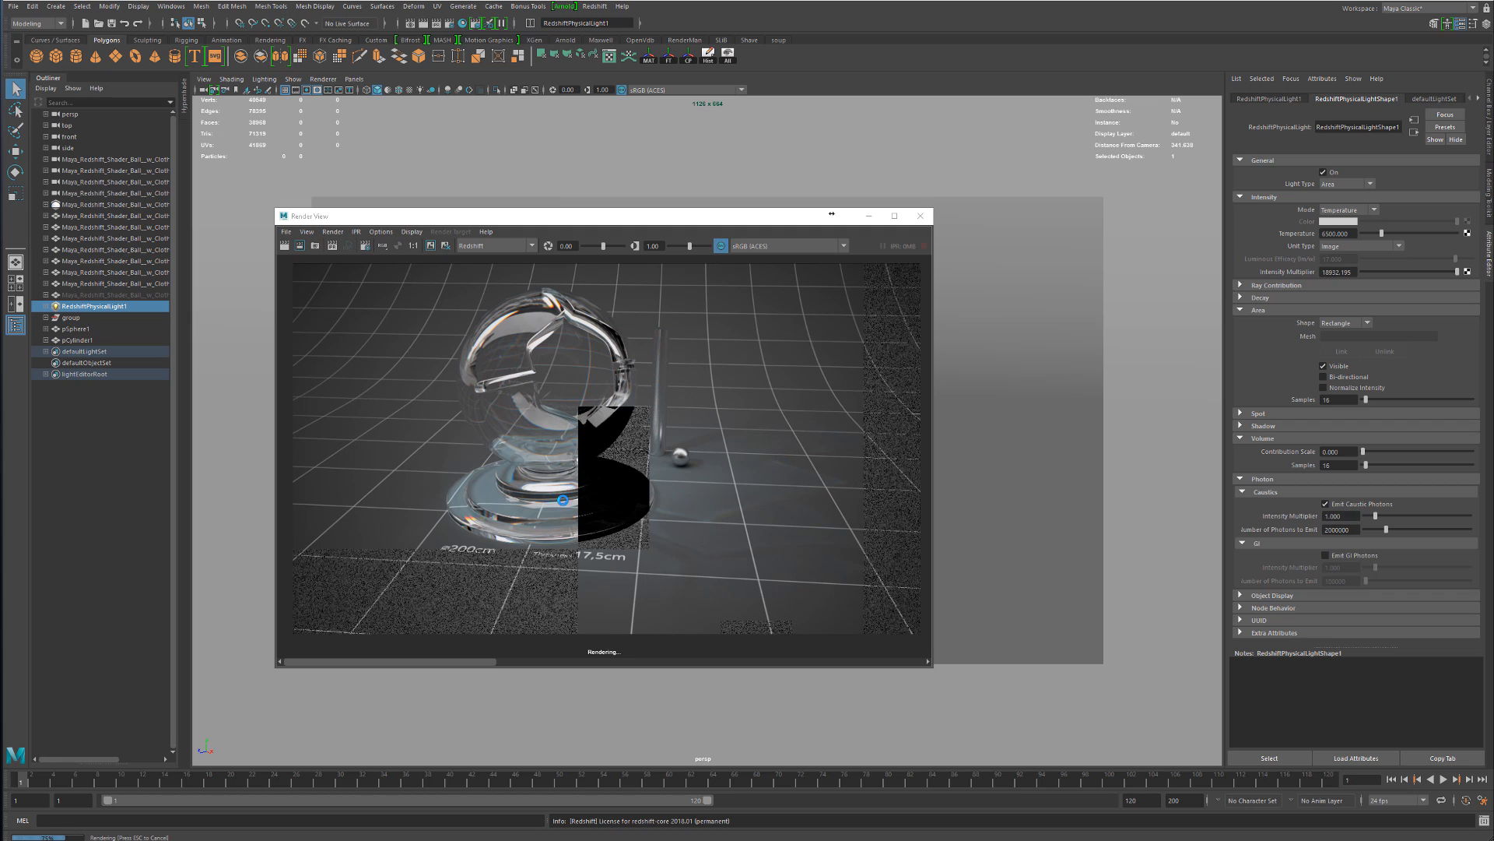
{"action": "left_click", "coordinate": [512, 663]}
{"action": "left_click_drag", "start_coordinate": [512, 663], "coordinate": [356, 662]}
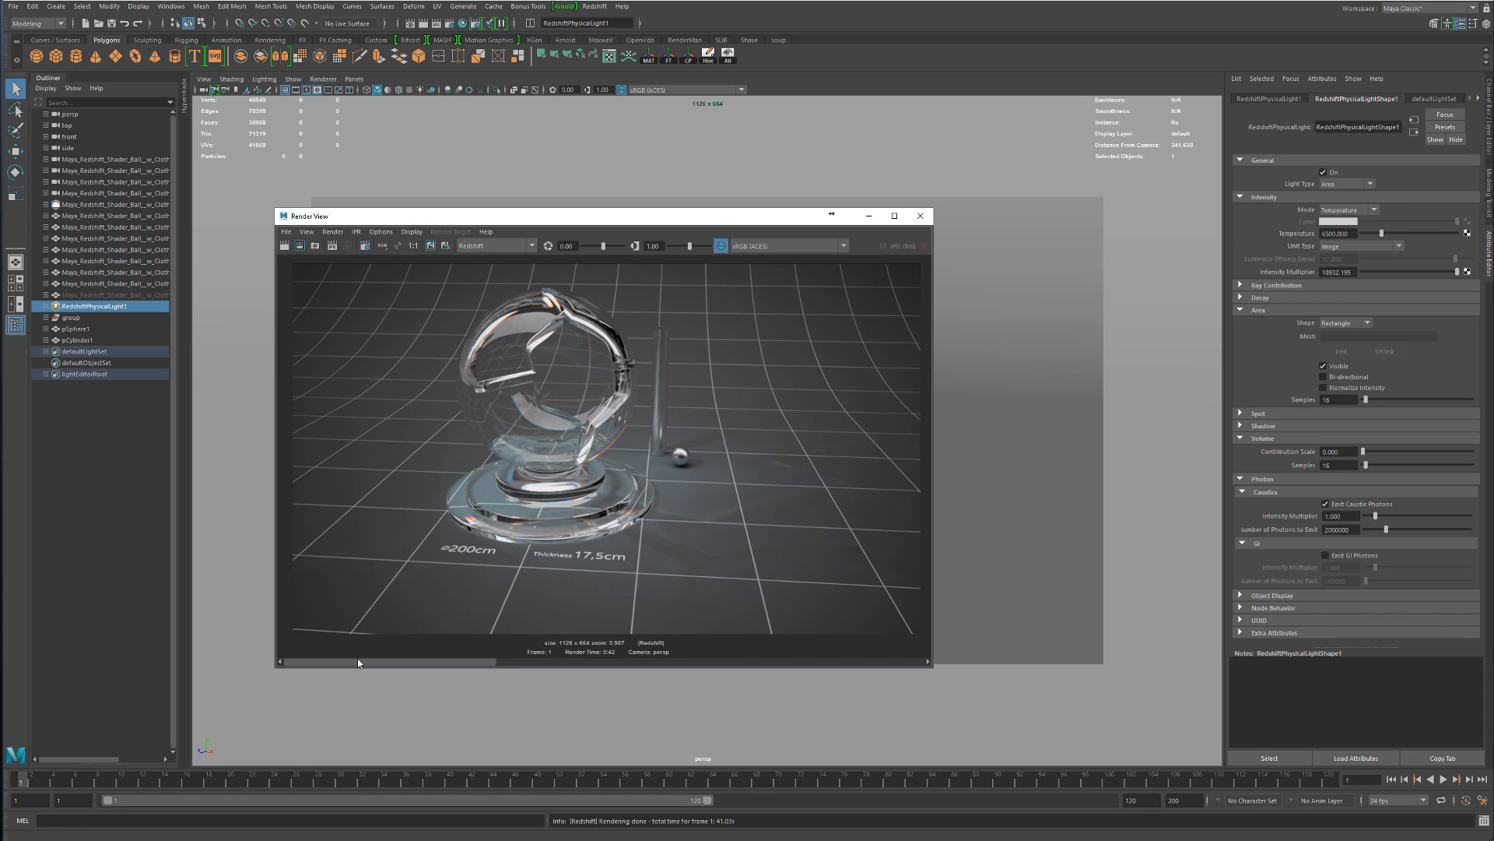
Examine the caustics on the glass base and on the floor around the metal sphere in the finished render
{"action": "scroll", "coordinate": [682, 502], "scroll_direction": "up", "scroll_amount": 8}
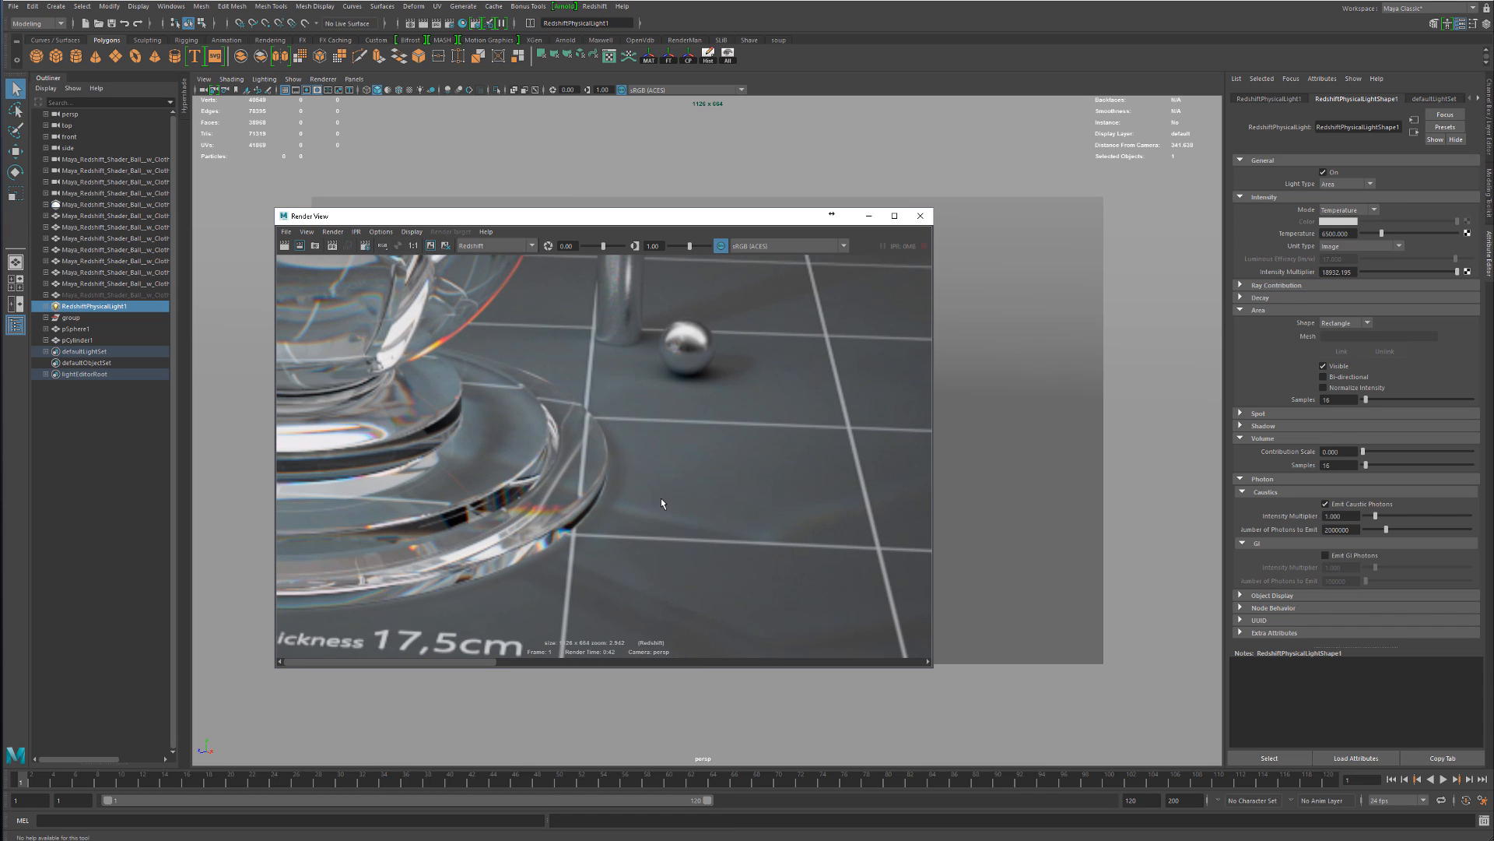
{"action": "middle_click_drag", "start_coordinate": [662, 504], "coordinate": [530, 397], "text": "alt"}
{"action": "middle_click_drag", "start_coordinate": [833, 343], "coordinate": [704, 566], "text": "alt"}
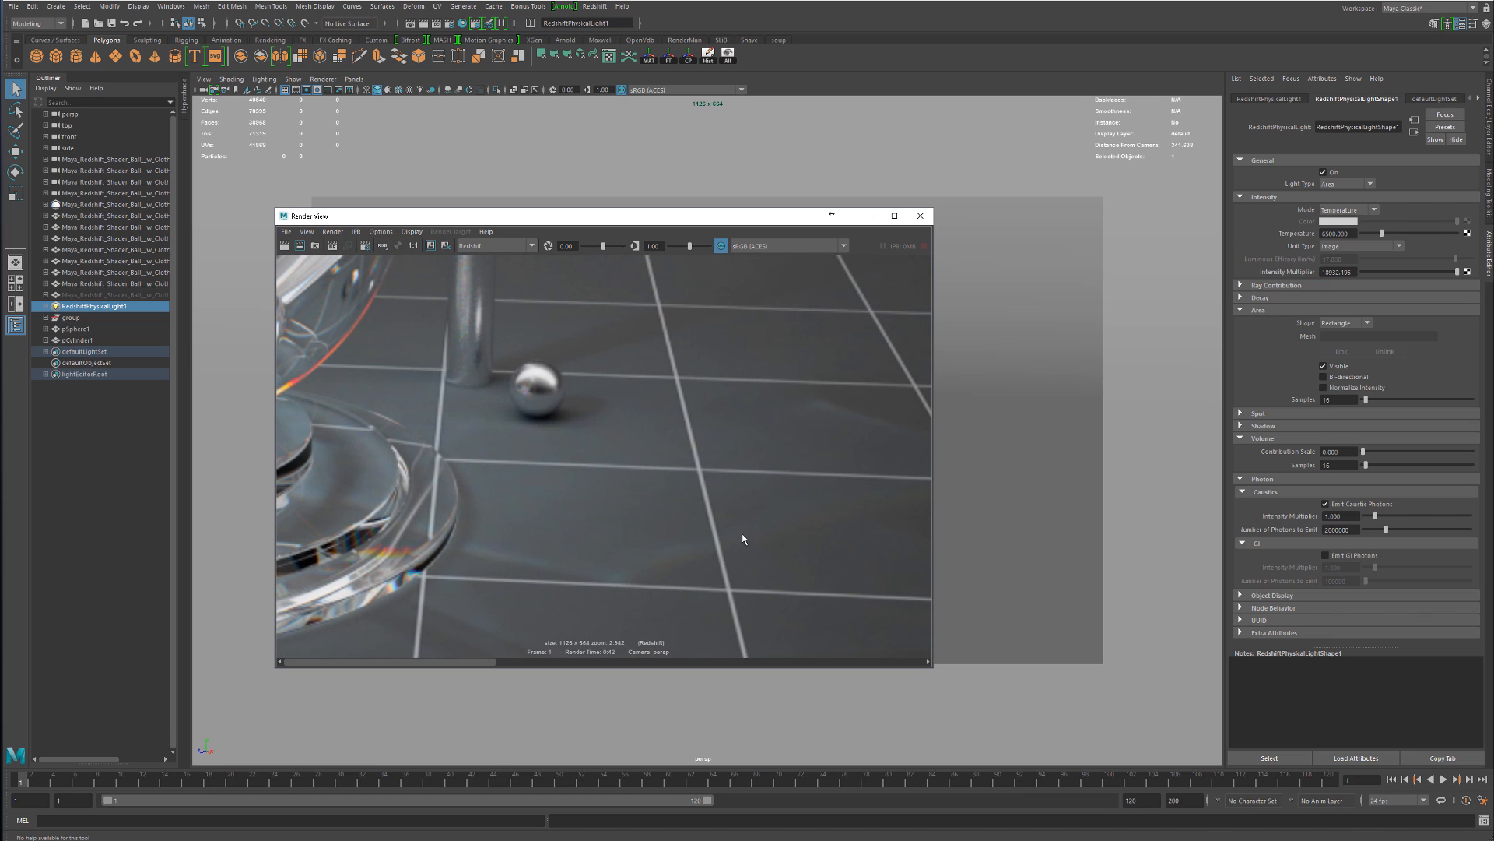
{"action": "middle_click_drag", "start_coordinate": [465, 395], "coordinate": [563, 441], "text": "alt"}
{"action": "middle_click_drag", "start_coordinate": [672, 364], "coordinate": [779, 428], "text": "alt"}
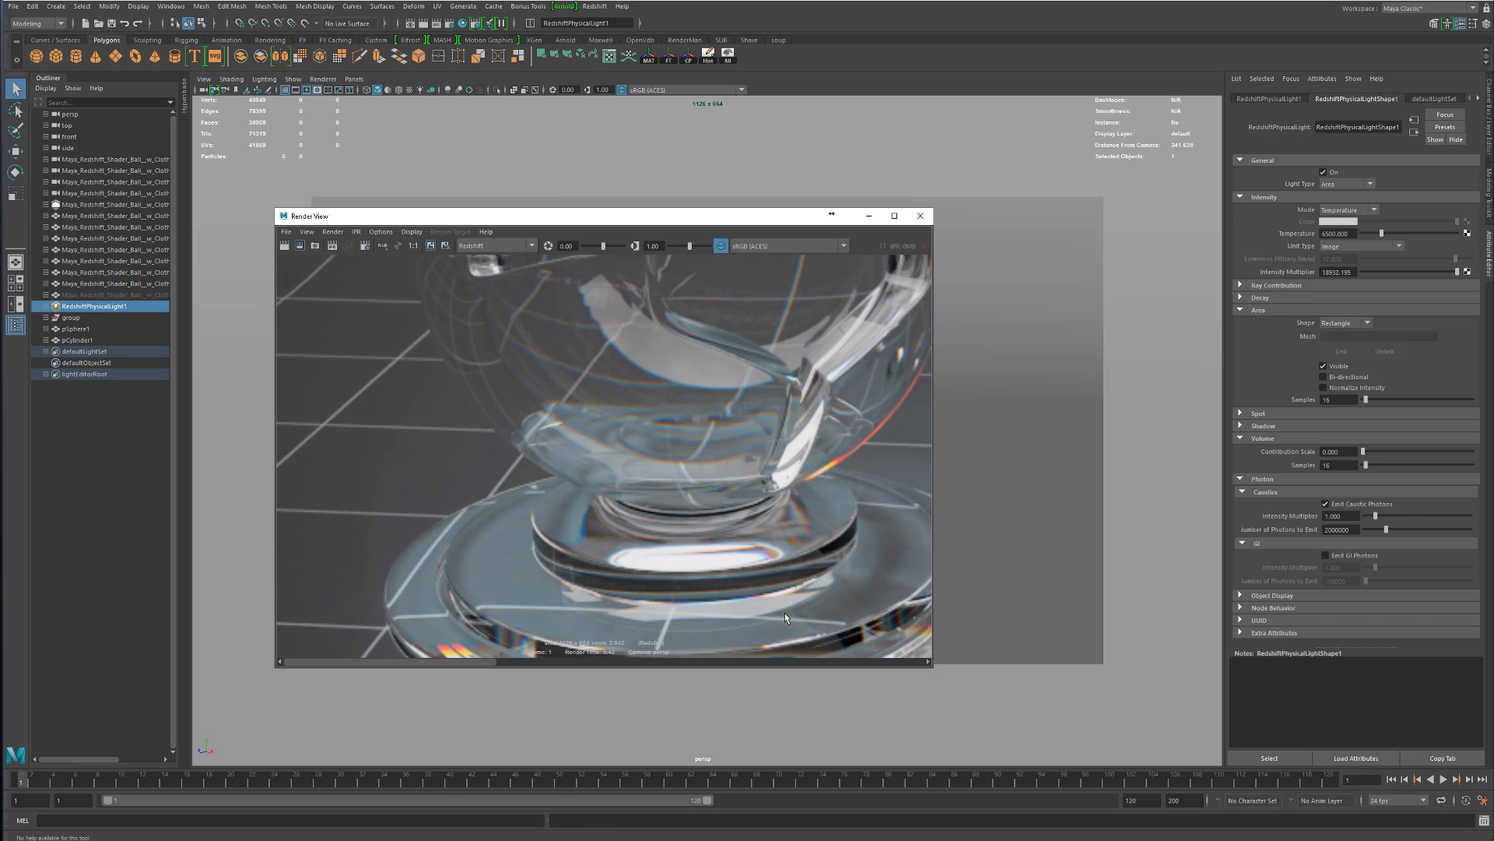
{"action": "middle_click_drag", "start_coordinate": [784, 613], "coordinate": [670, 432], "text": "alt"}
{"action": "right_click_drag", "start_coordinate": [792, 447], "coordinate": [257, 424], "text": "alt"}
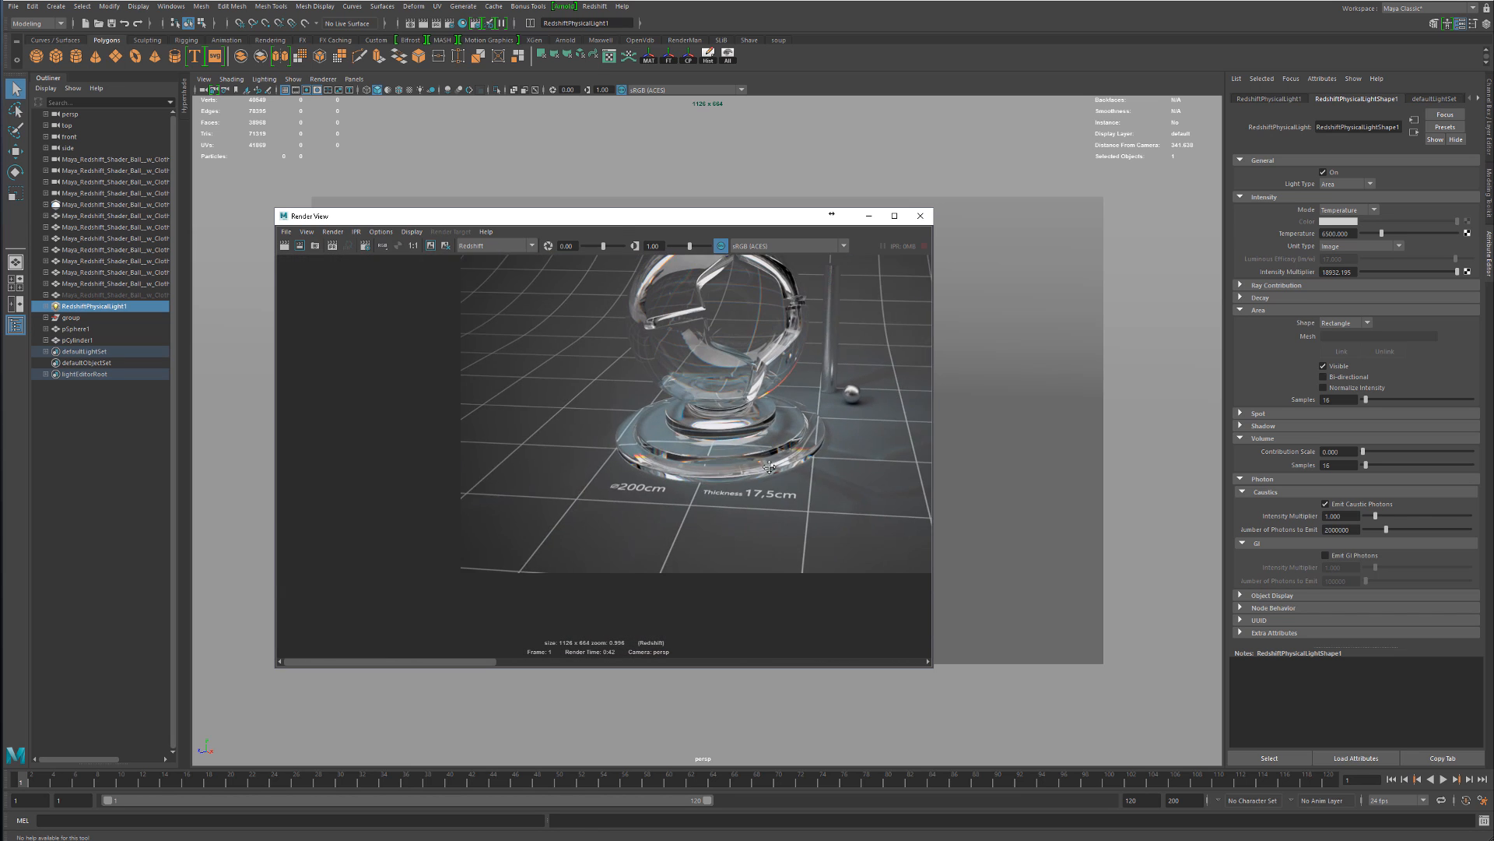
{"action": "middle_click_drag", "start_coordinate": [769, 467], "coordinate": [614, 527], "text": "alt"}
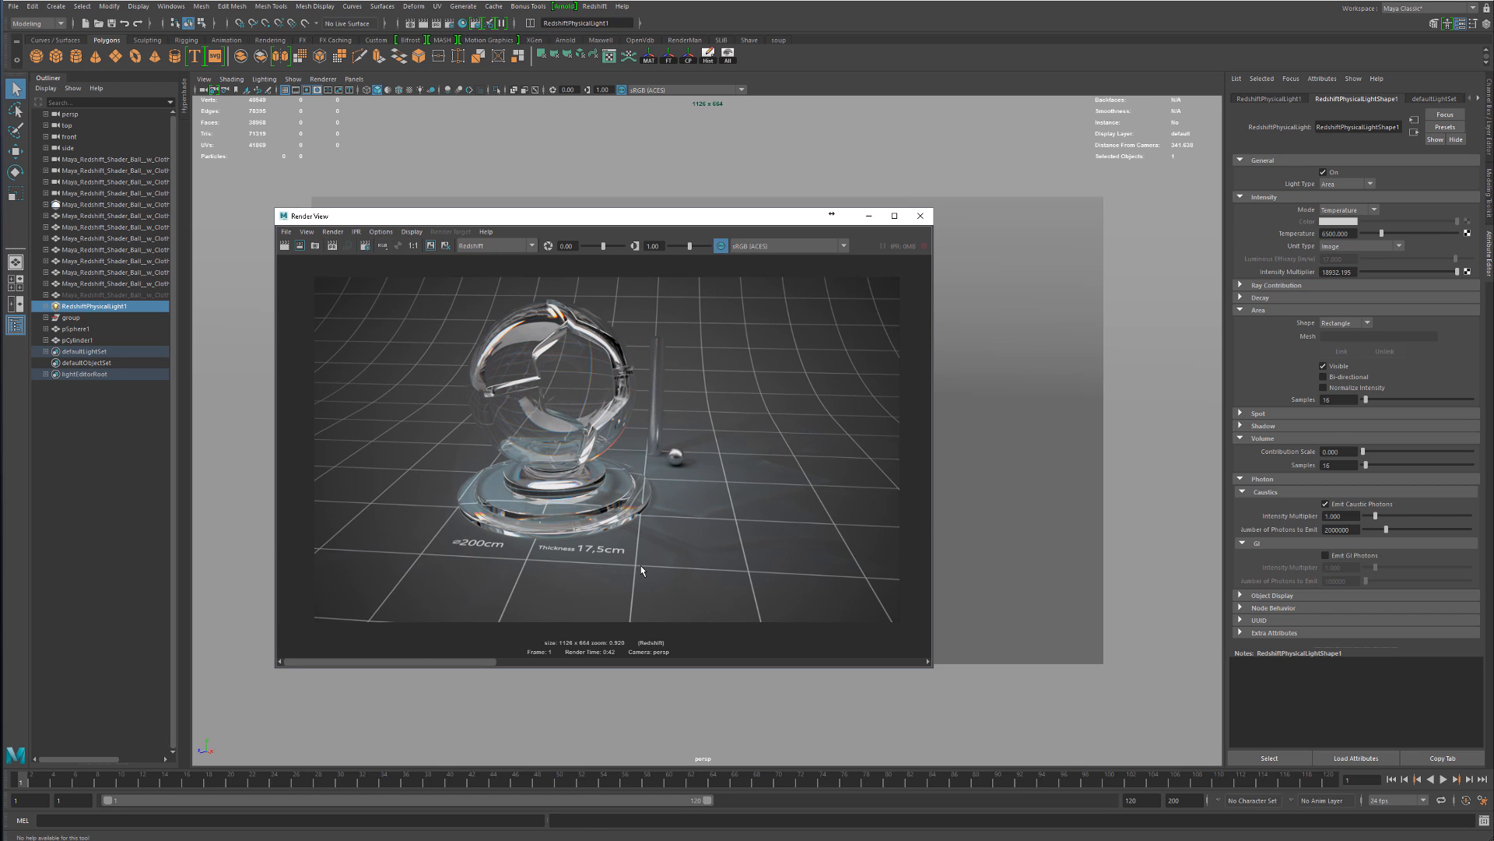
{"action": "scroll", "coordinate": [641, 562], "scroll_direction": "up", "scroll_amount": 8}
{"action": "middle_click_drag", "start_coordinate": [754, 363], "coordinate": [563, 540], "text": "alt"}
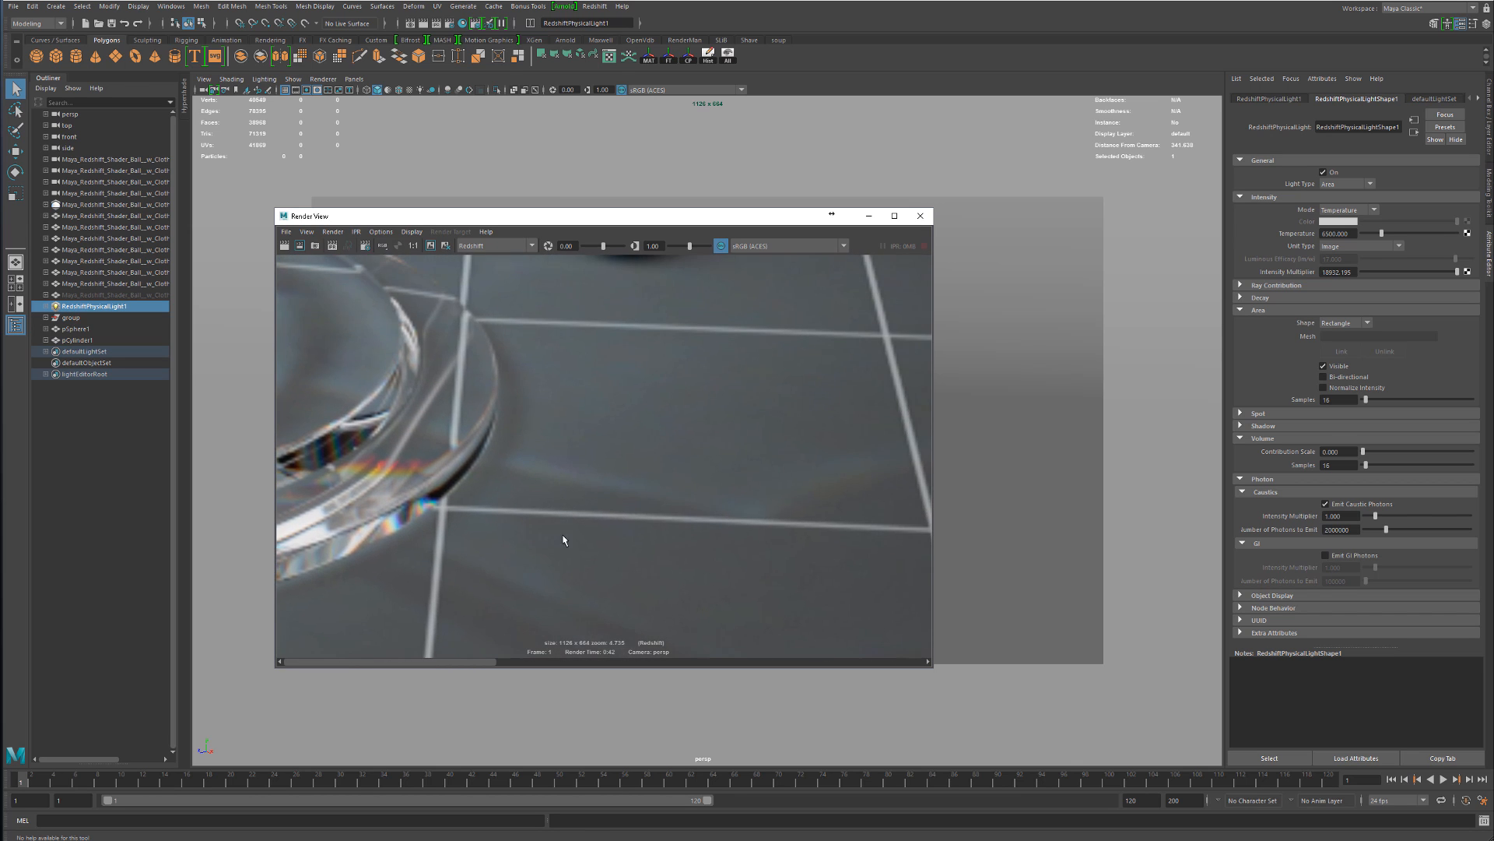
{"action": "right_click_drag", "start_coordinate": [635, 464], "coordinate": [786, 483], "text": "alt"}
{"action": "middle_click_drag", "start_coordinate": [704, 444], "coordinate": [643, 498], "text": "alt"}
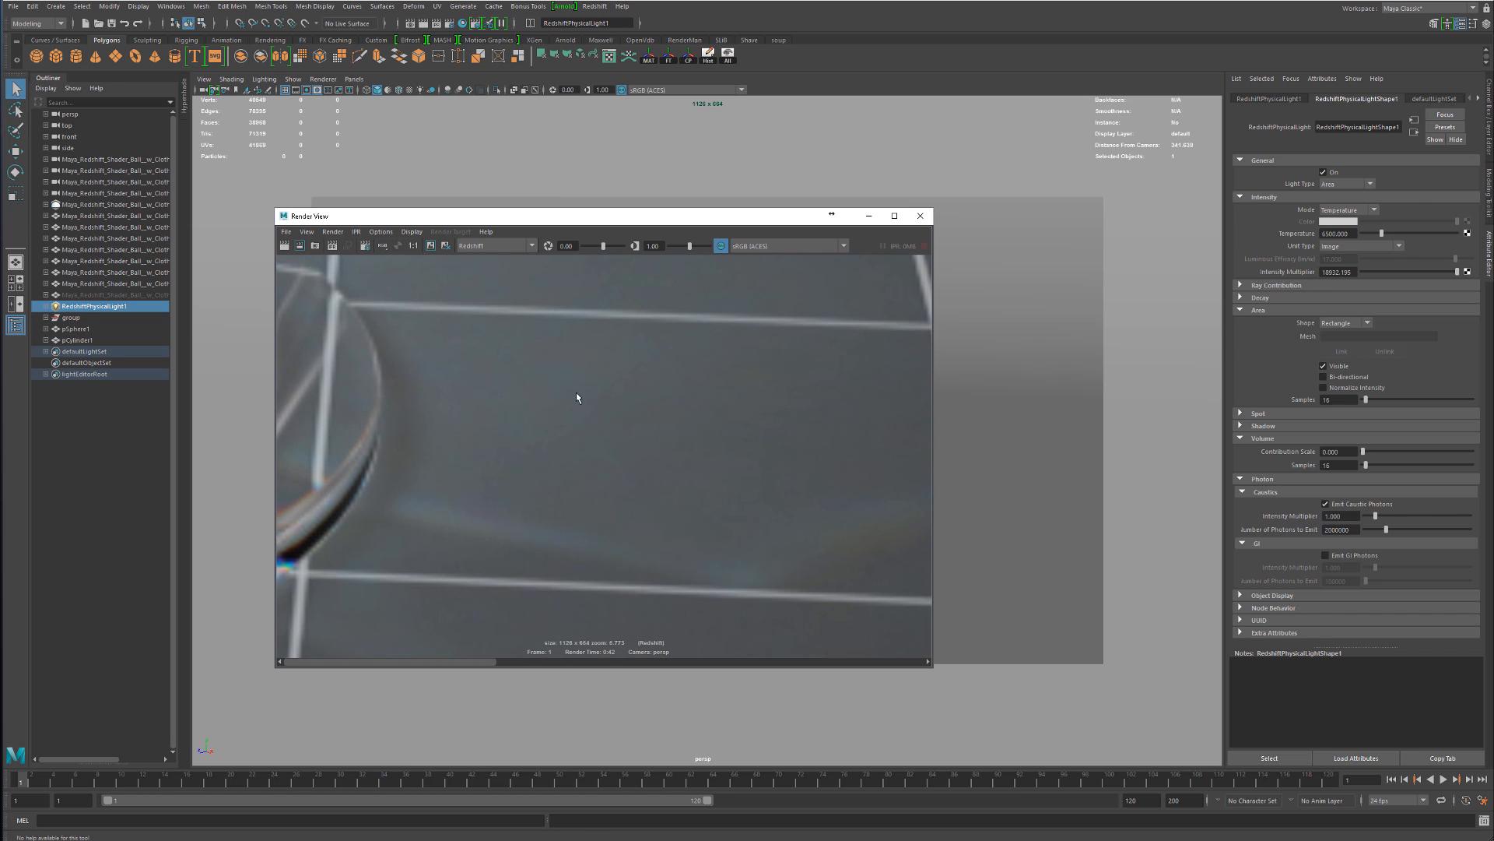
{"action": "right_click_drag", "start_coordinate": [658, 472], "coordinate": [410, 427], "text": "alt"}
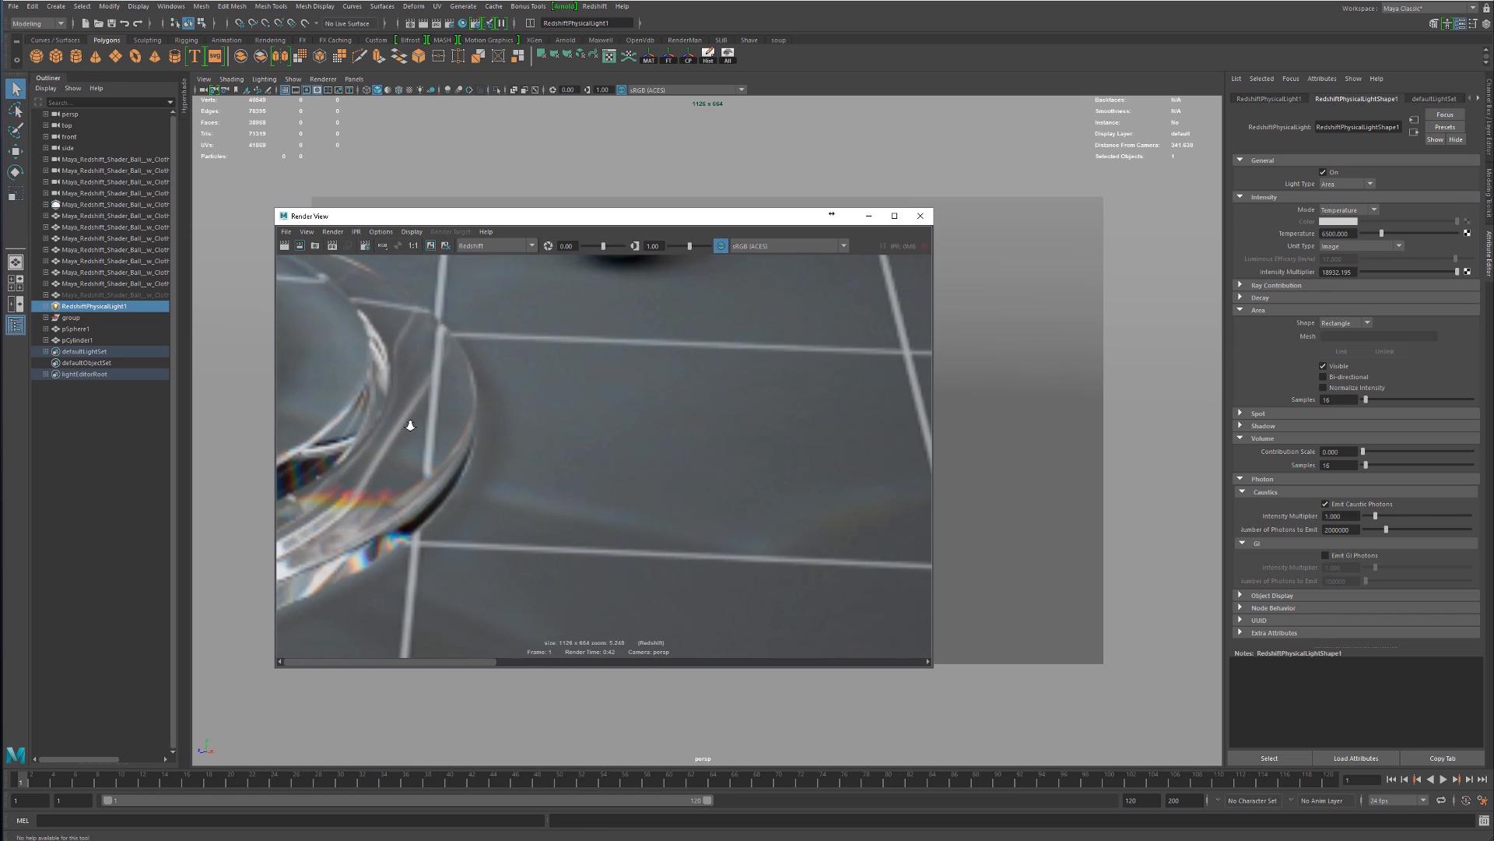
{"action": "right_click_drag", "start_coordinate": [701, 482], "coordinate": [561, 273], "text": "alt"}
{"action": "right_click_drag", "start_coordinate": [732, 514], "coordinate": [551, 403], "text": "alt"}
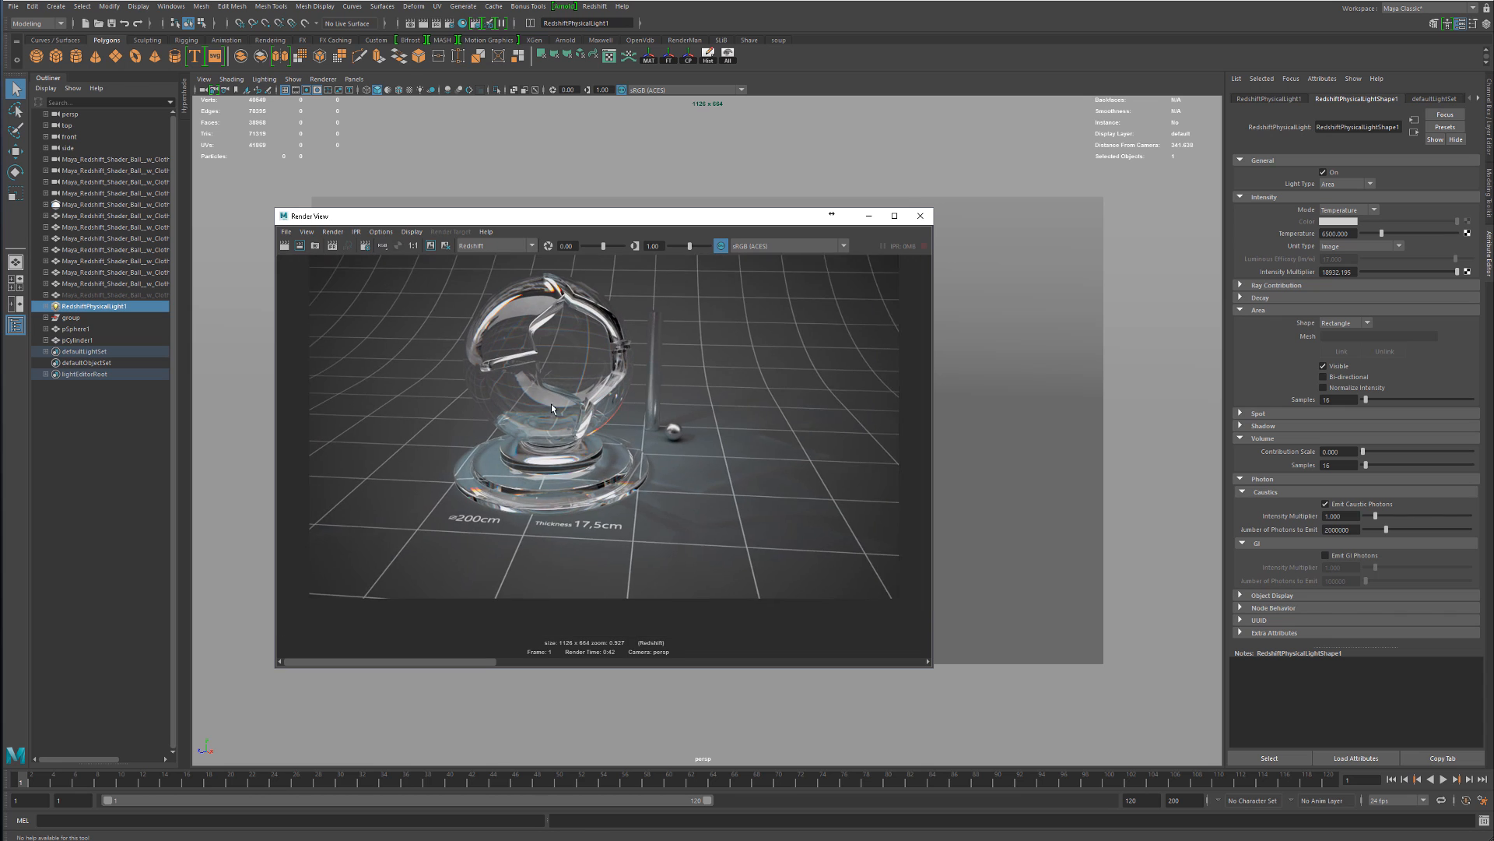
{"action": "middle_click_drag", "start_coordinate": [551, 403], "coordinate": [543, 437], "text": "alt"}
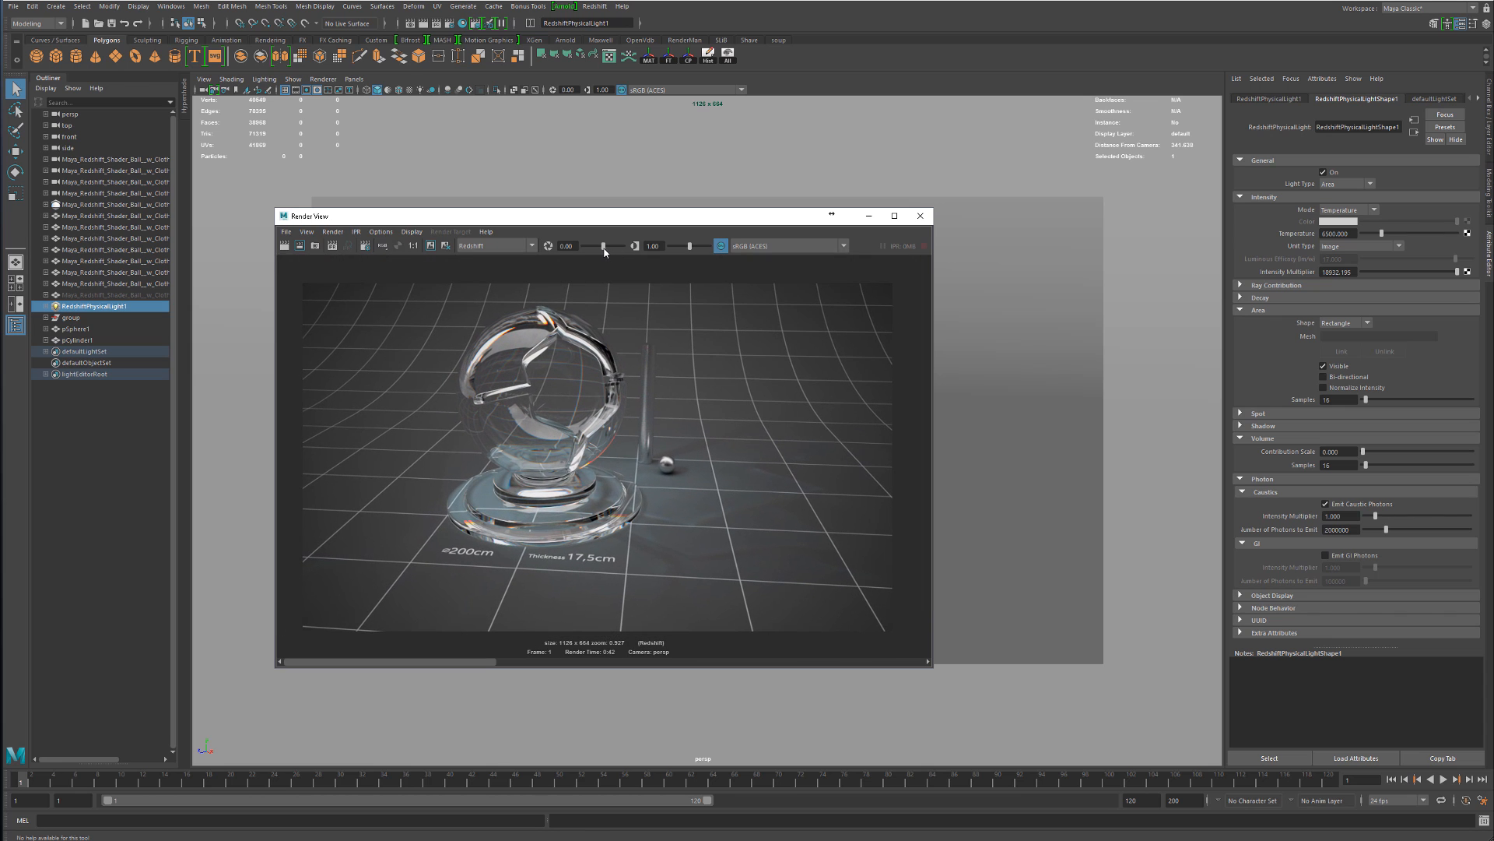
Try a different display exposure in the Render View and reset it to 0
{"action": "left_click_drag", "start_coordinate": [607, 250], "coordinate": [549, 251]}
{"action": "type", "text": "0"}
{"action": "key", "text": "Return"}
Set the caustics Intensity Multiplier of RedshiftPhysicalLight1 to 5
{"action": "left_click", "coordinate": [1347, 516]}
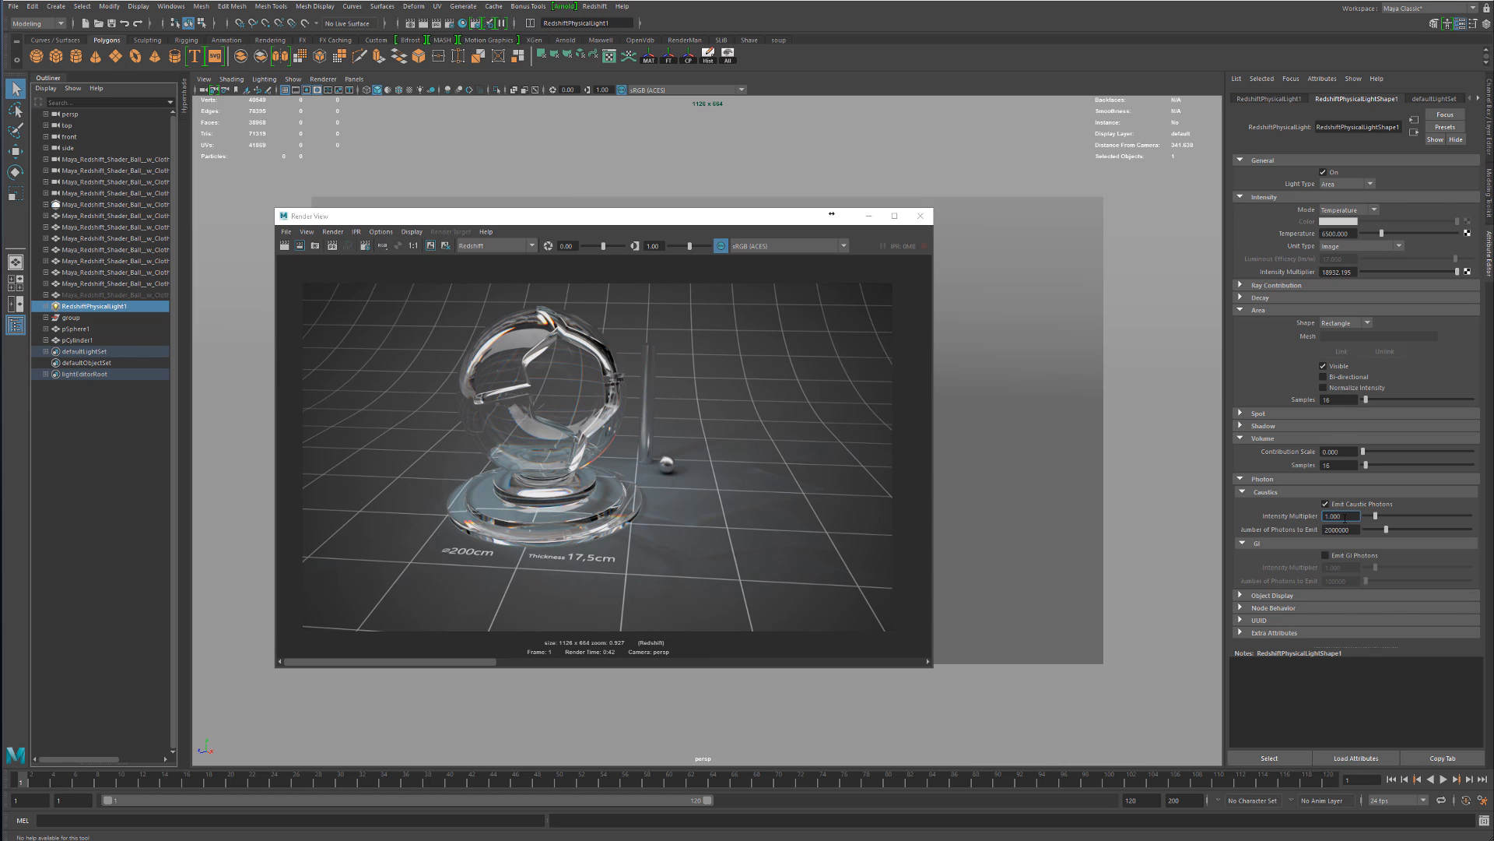
{"action": "double_click", "coordinate": [1344, 516]}
{"action": "type", "text": "5"}
{"action": "key", "text": "Return"}
On the pasted Redshift physical light, set the caustics Intensity Multiplier to 5 and the number of photons to emit to 5000000
{"action": "key", "text": "ctrl+v"}
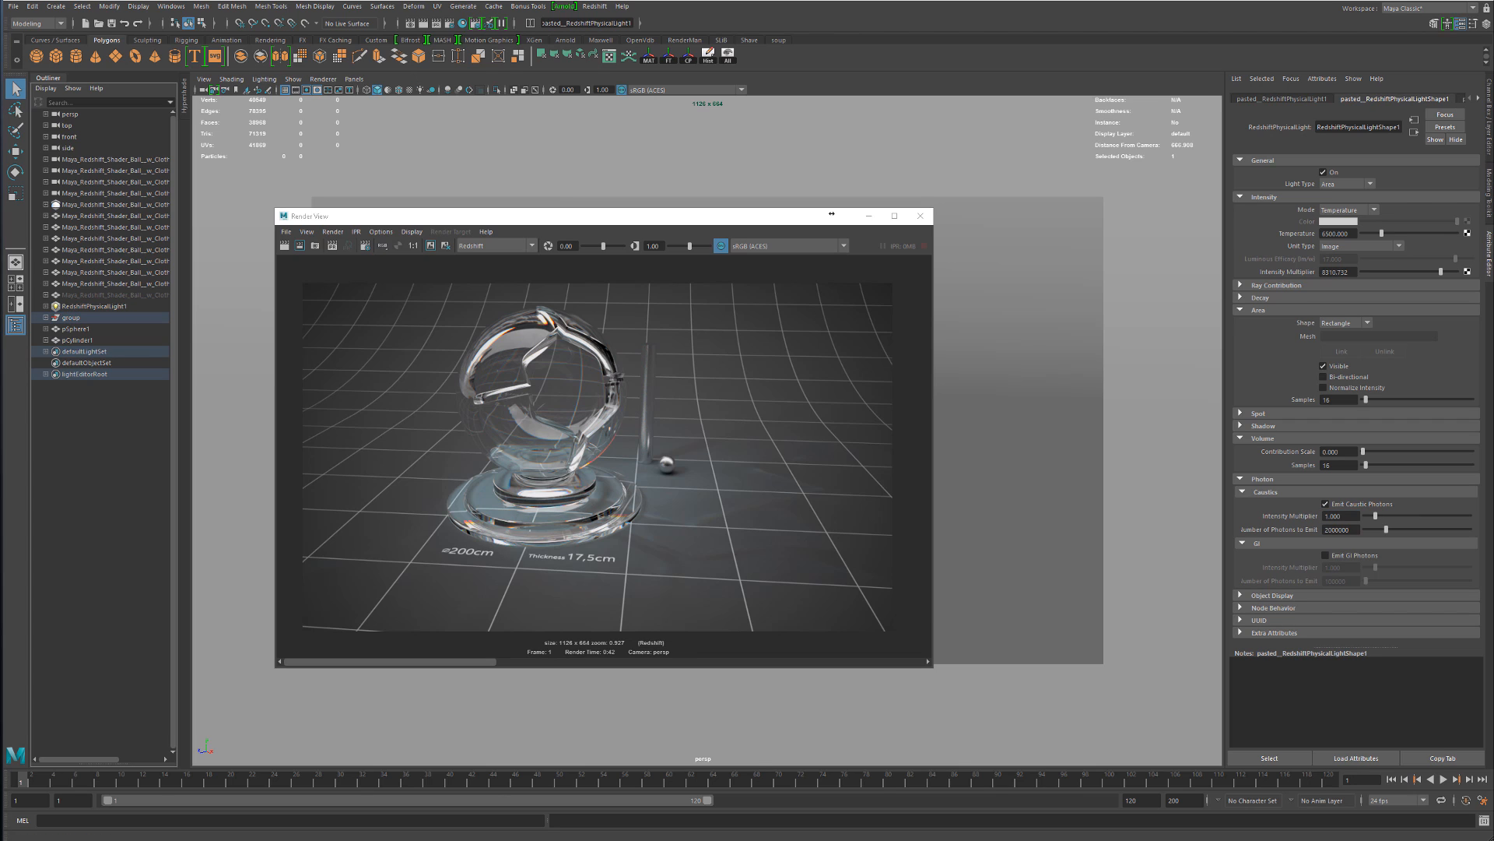
{"action": "double_click", "coordinate": [1338, 516]}
{"action": "type", "text": "5"}
{"action": "key", "text": "Return"}
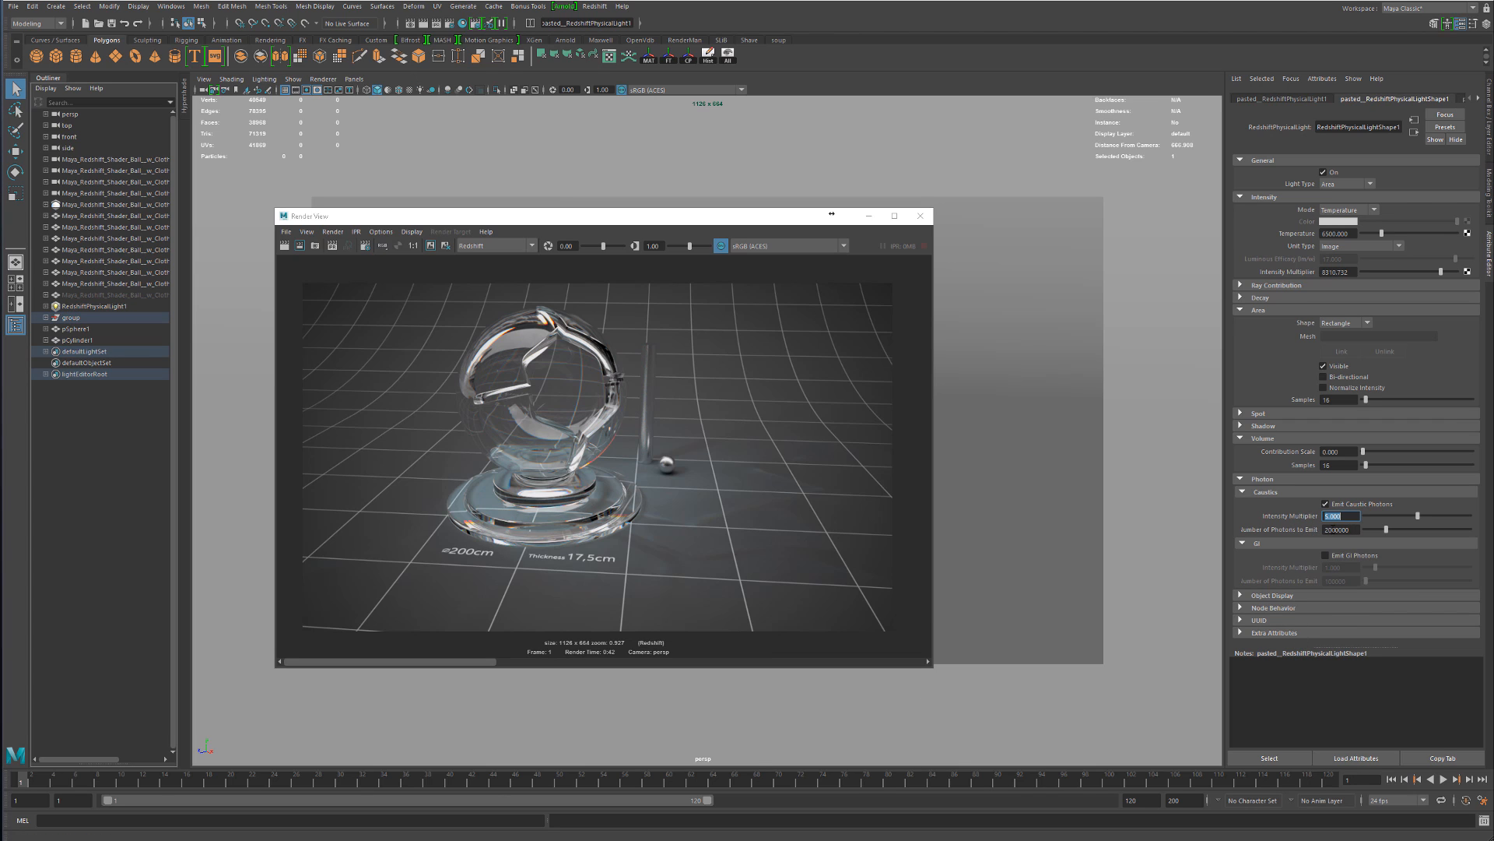
{"action": "left_click", "coordinate": [1357, 530]}
{"action": "left_click_drag", "start_coordinate": [1330, 531], "coordinate": [1307, 537]}
{"action": "type", "text": "5"}
{"action": "key", "text": "Return"}
Set the number of caustic photons to emit on RedshiftPhysicalLight1 to 5000000
{"action": "left_click", "coordinate": [94, 306]}
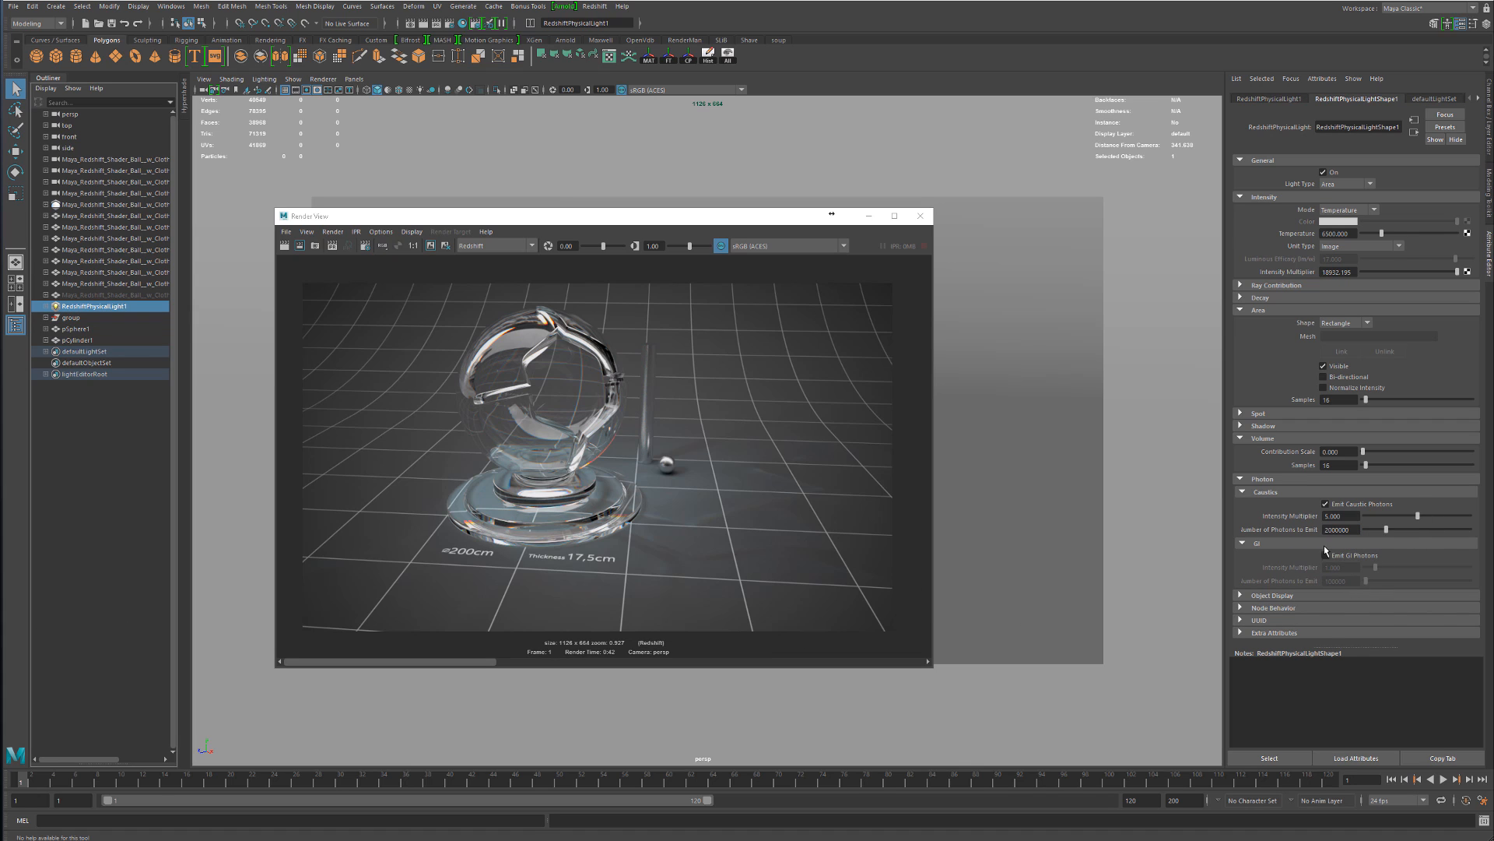
{"action": "left_click_drag", "start_coordinate": [1329, 530], "coordinate": [1322, 531]}
{"action": "type", "text": "5"}
{"action": "key", "text": "Return"}
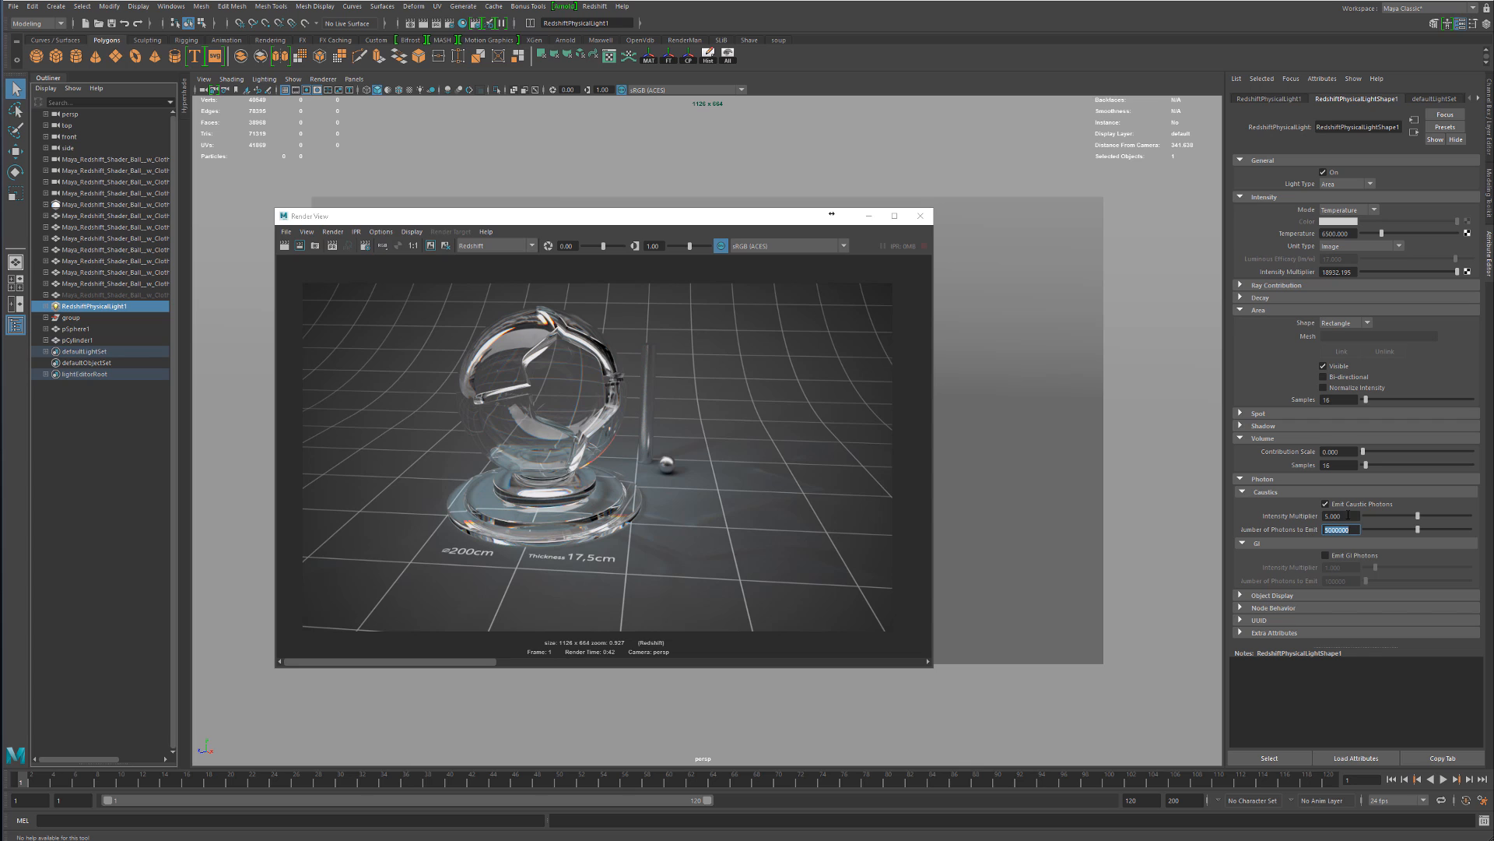
{"action": "left_click", "coordinate": [1348, 515]}
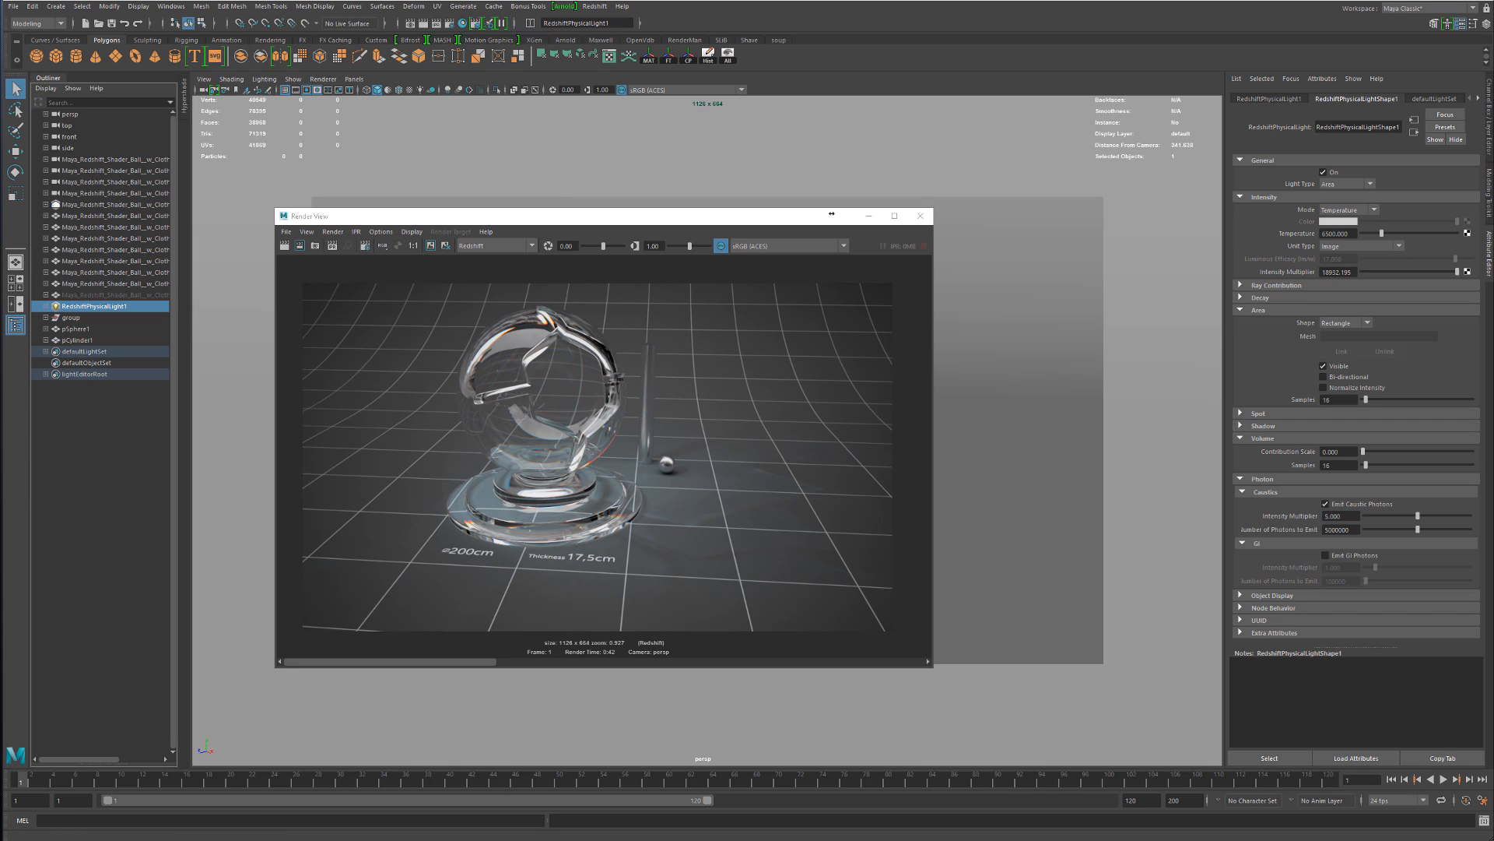
Set Max Num Caustics Photons to 40000 in the Redshift photon render settings and move the settings window out of the way
{"action": "left_click_drag", "start_coordinate": [0, 193], "coordinate": [324, 124]}
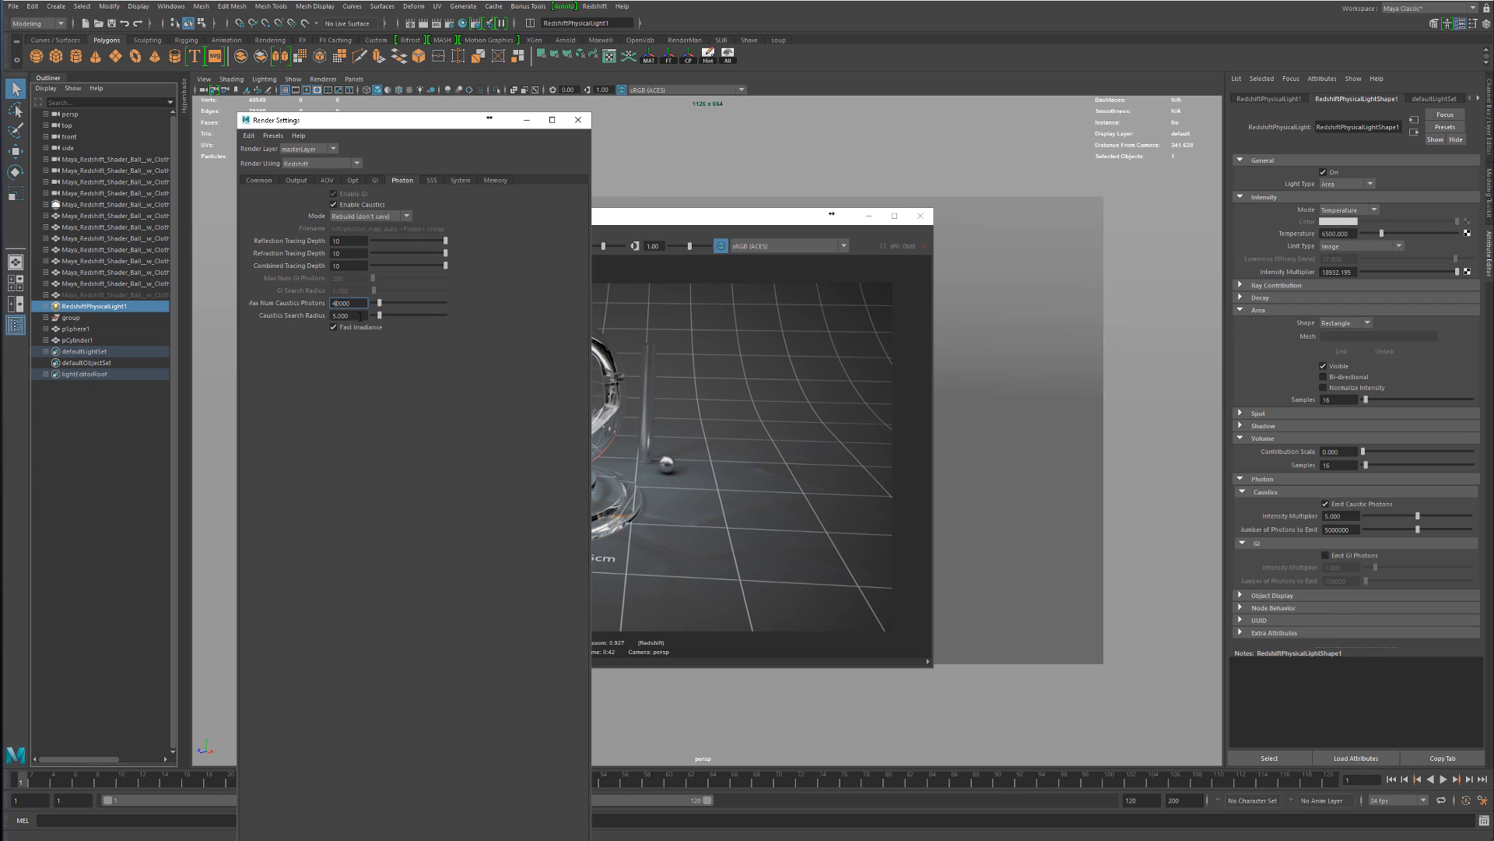
{"action": "key", "text": "Return"}
{"action": "left_click", "coordinate": [360, 304]}
{"action": "left_click_drag", "start_coordinate": [420, 117], "coordinate": [0, 119]}
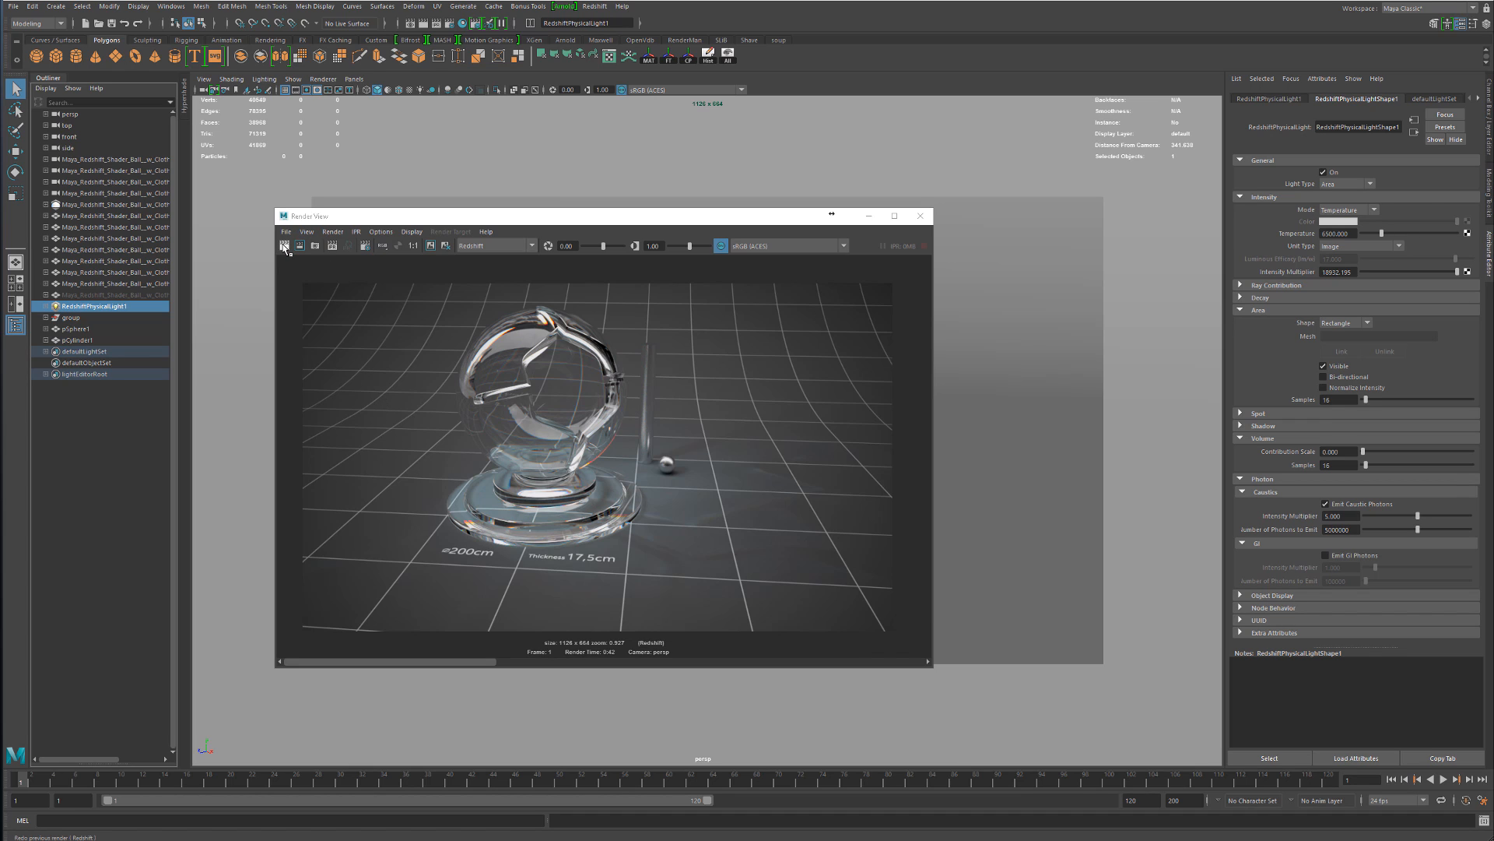
Keep the current image, render the frame again, and enlarge the Render View window
{"action": "left_click", "coordinate": [431, 245]}
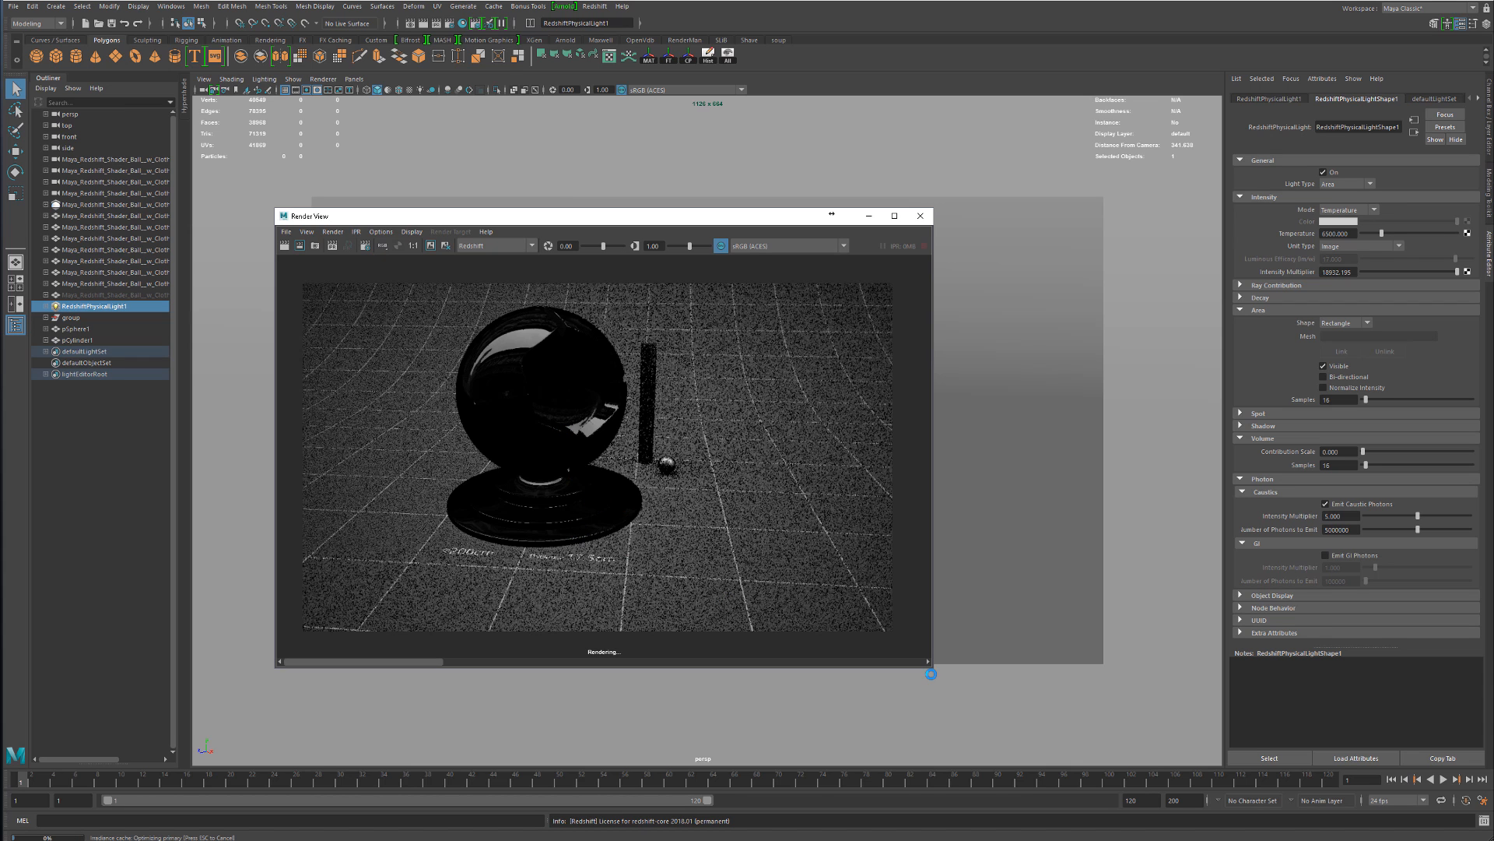
{"action": "left_click_drag", "start_coordinate": [931, 669], "coordinate": [1119, 766]}
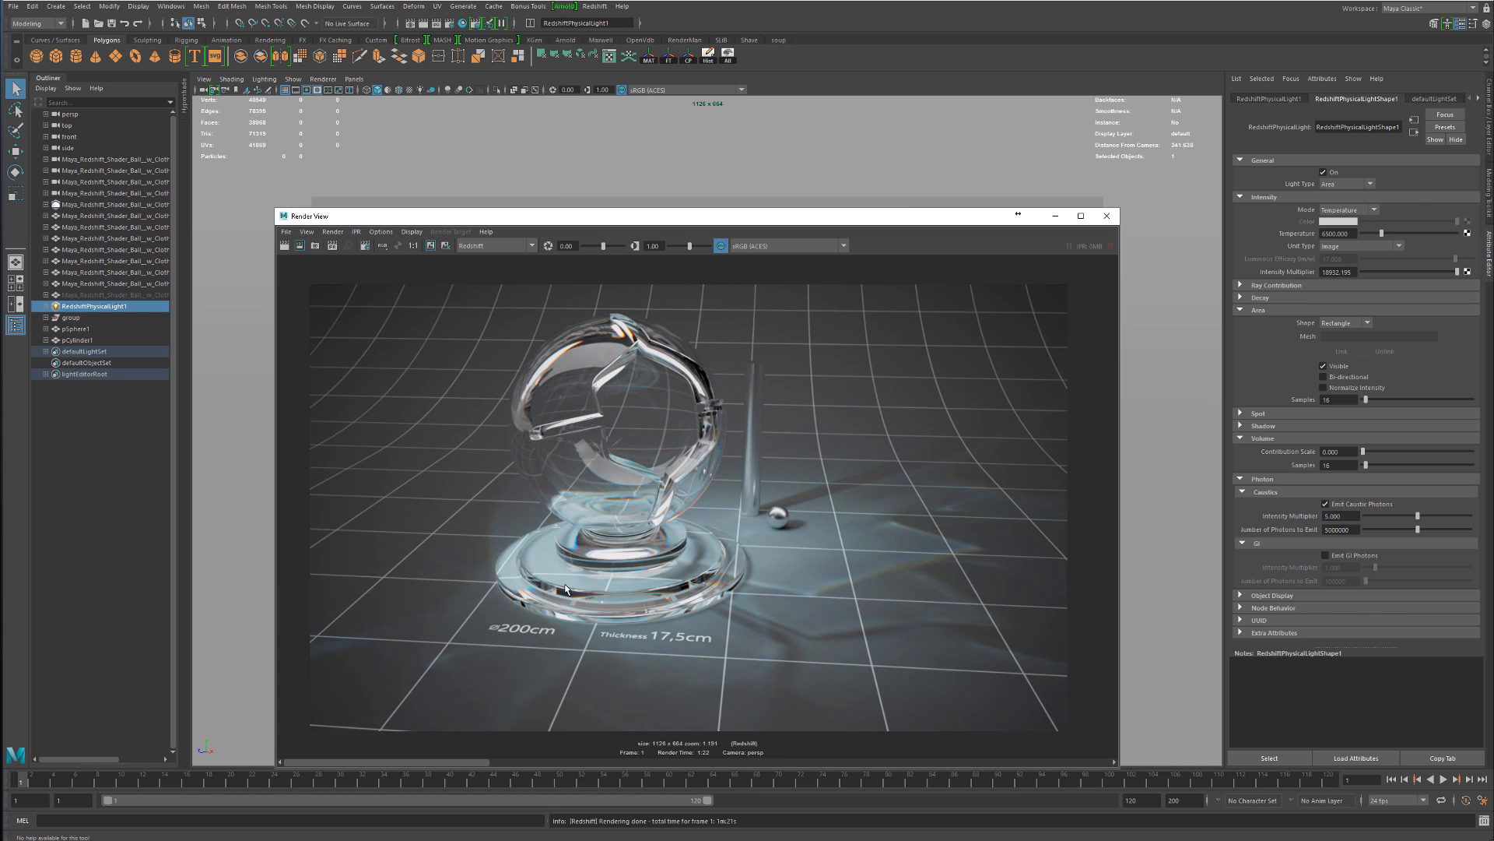
Examine the stronger caustic patterns on the floor, around the metal sphere and at the glass base in the new render
{"action": "right_click_drag", "start_coordinate": [568, 584], "coordinate": [1059, 599], "text": "alt"}
{"action": "middle_click_drag", "start_coordinate": [866, 589], "coordinate": [530, 490], "text": "alt"}
{"action": "right_click_drag", "start_coordinate": [530, 490], "coordinate": [1168, 583], "text": "alt"}
{"action": "middle_click_drag", "start_coordinate": [604, 437], "coordinate": [504, 374], "text": "alt"}
{"action": "middle_click_drag", "start_coordinate": [920, 456], "coordinate": [956, 518], "text": "alt"}
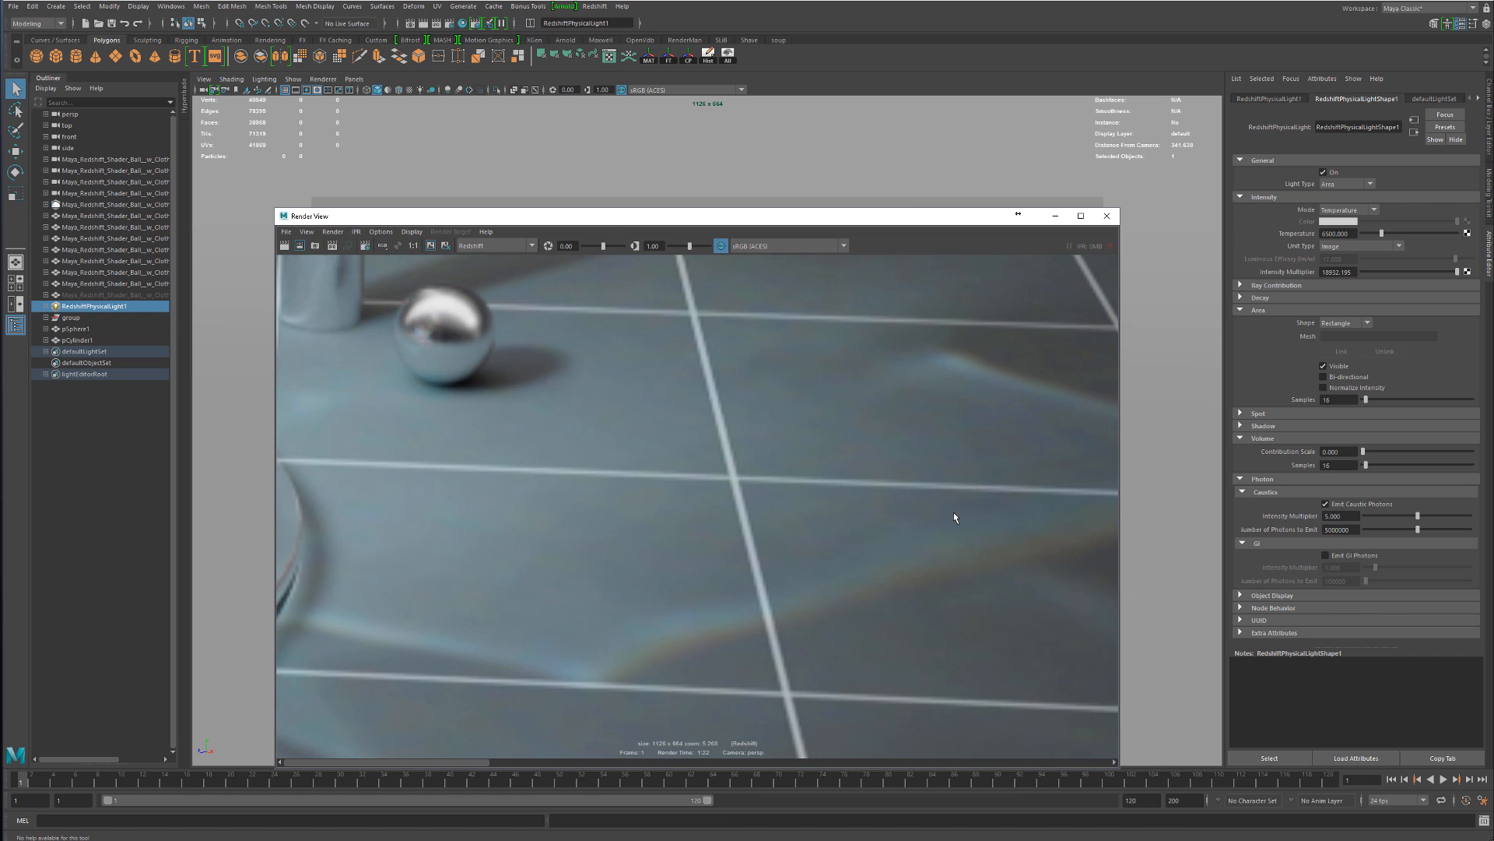
{"action": "middle_click_drag", "start_coordinate": [753, 374], "coordinate": [918, 457], "text": "alt"}
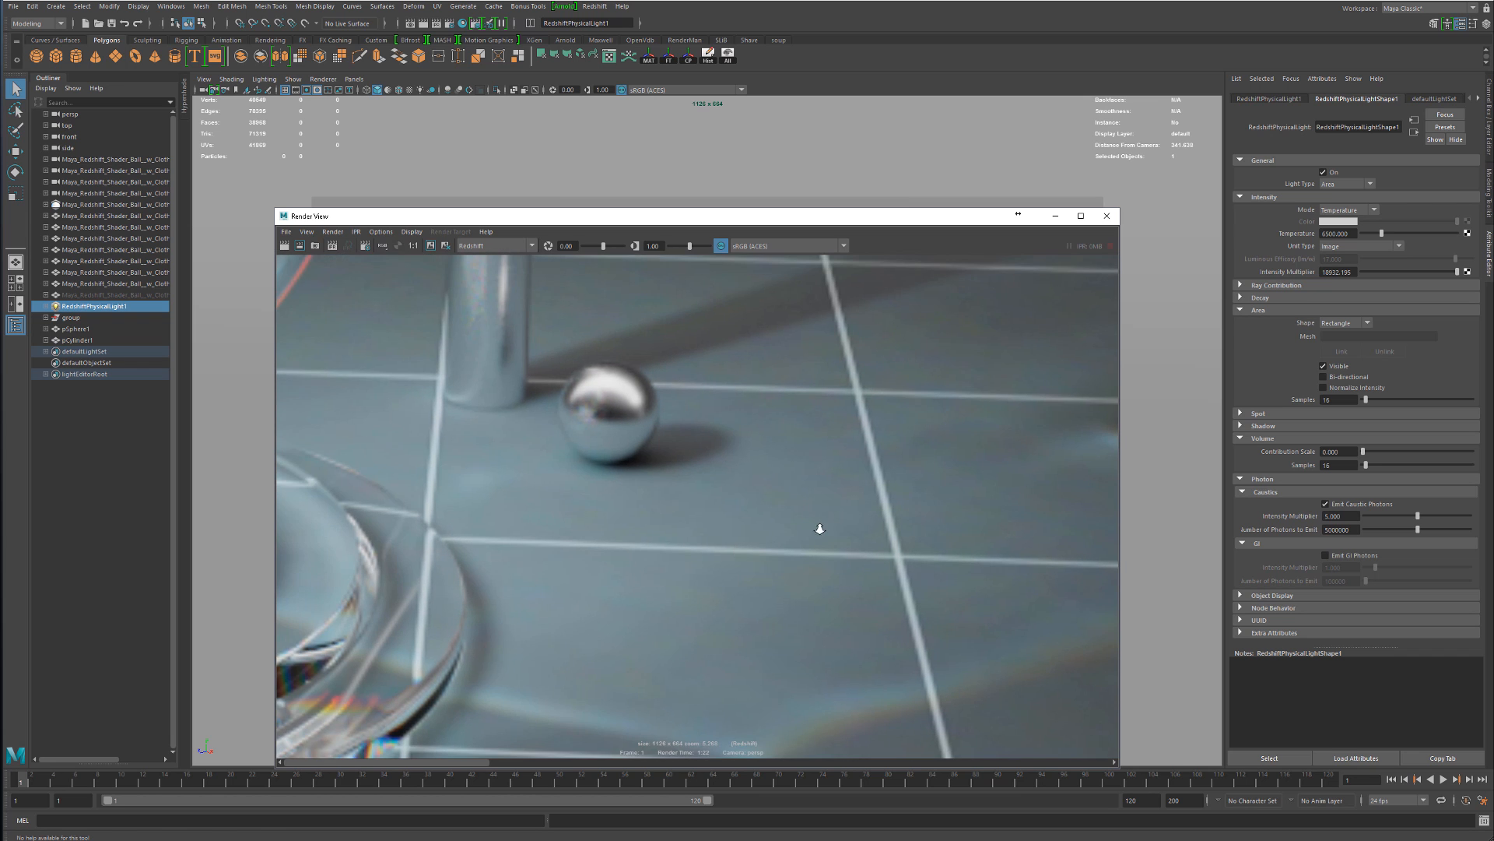
{"action": "right_click_drag", "start_coordinate": [863, 513], "coordinate": [801, 525], "text": "alt"}
{"action": "middle_click_drag", "start_coordinate": [800, 524], "coordinate": [901, 450], "text": "alt"}
{"action": "right_click_drag", "start_coordinate": [903, 460], "coordinate": [845, 478], "text": "alt"}
{"action": "middle_click_drag", "start_coordinate": [872, 483], "coordinate": [914, 481], "text": "alt"}
{"action": "right_click_drag", "start_coordinate": [938, 484], "coordinate": [799, 493], "text": "alt"}
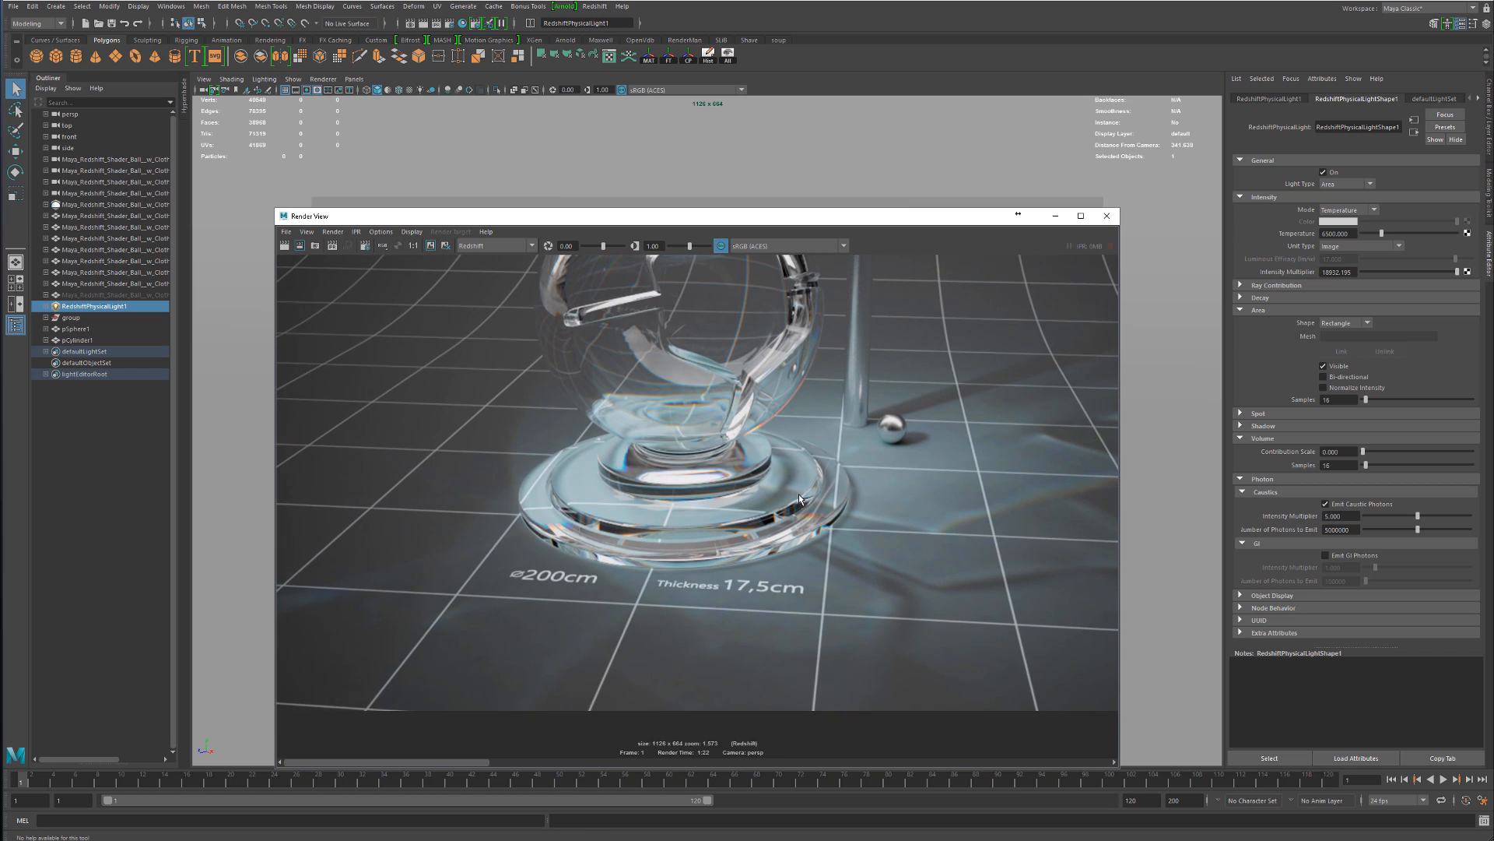
{"action": "middle_click_drag", "start_coordinate": [898, 454], "coordinate": [811, 512], "text": "alt"}
{"action": "right_click_drag", "start_coordinate": [811, 512], "coordinate": [757, 514], "text": "alt"}
{"action": "middle_click_drag", "start_coordinate": [739, 459], "coordinate": [721, 501], "text": "alt"}
{"action": "right_click_drag", "start_coordinate": [720, 501], "coordinate": [615, 506], "text": "alt"}
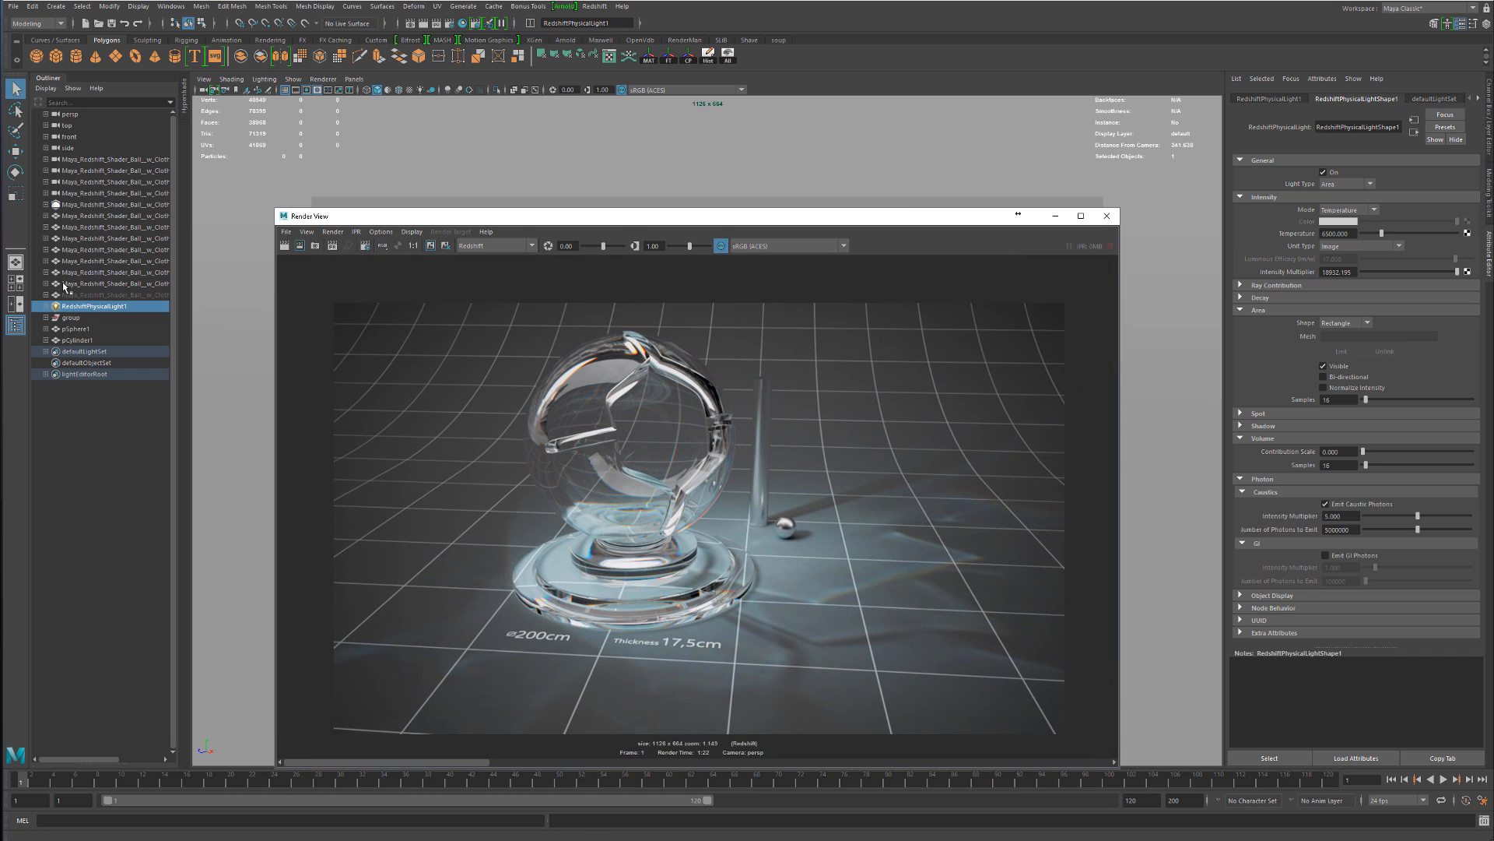
Start an IPR render and set the Redshift dome light's Exposure to 0
{"action": "left_click", "coordinate": [333, 245]}
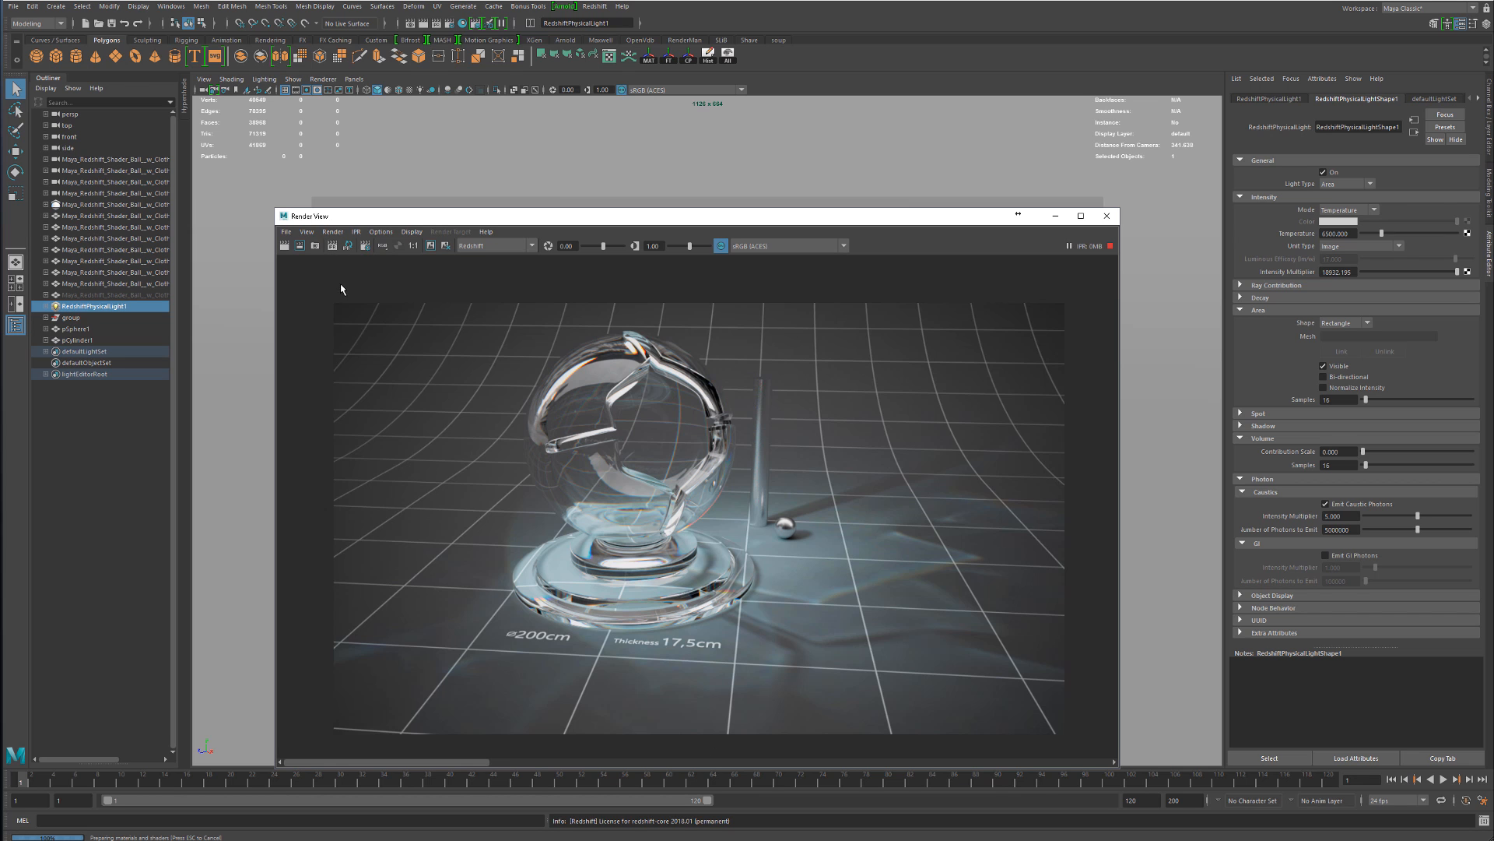
{"action": "left_click", "coordinate": [126, 205]}
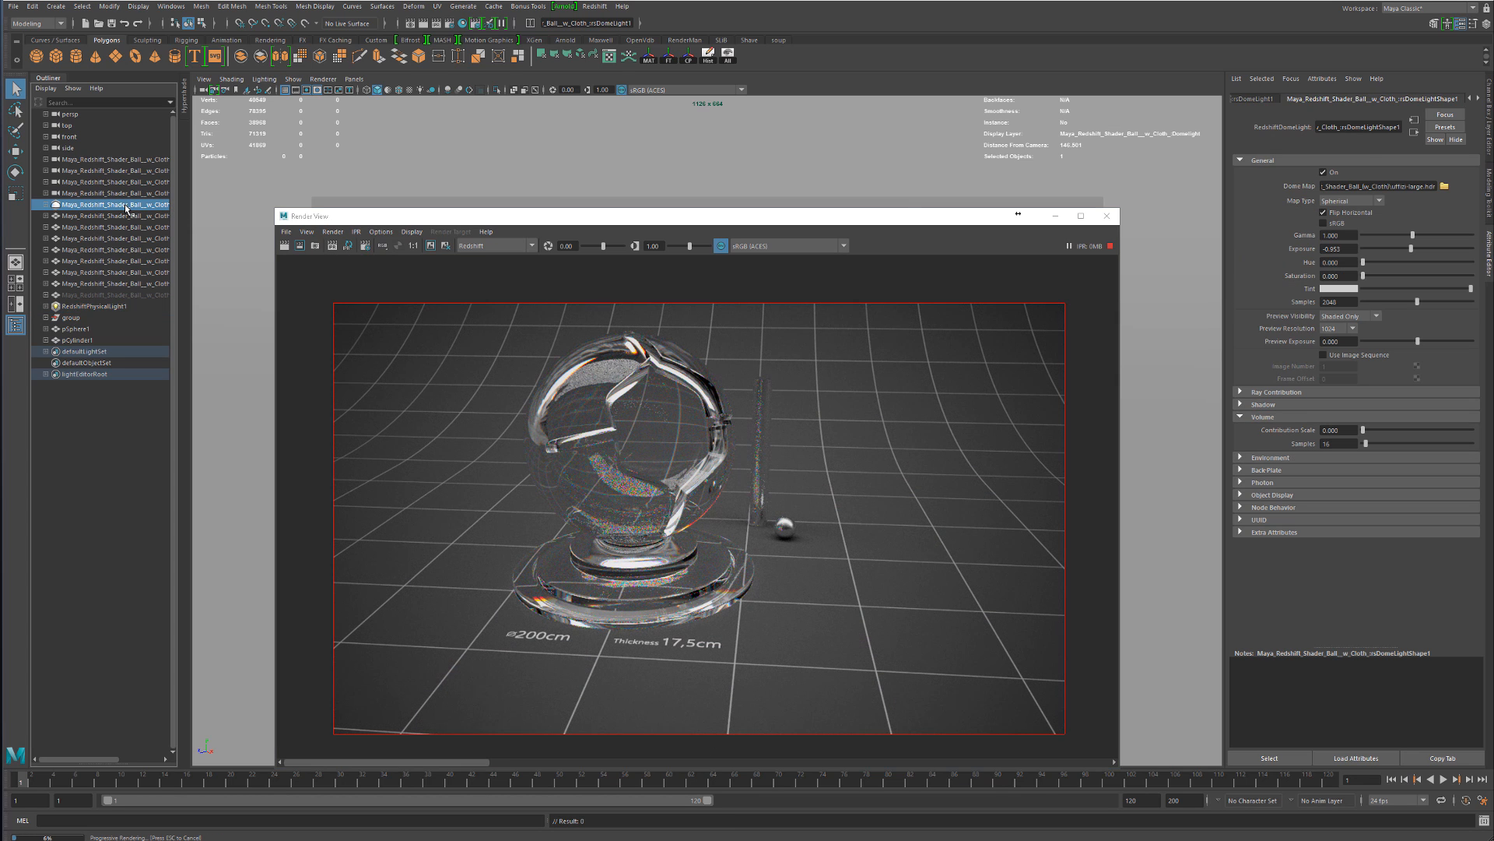
{"action": "double_click", "coordinate": [1348, 246]}
{"action": "type", "text": "0"}
{"action": "key", "text": "Return"}
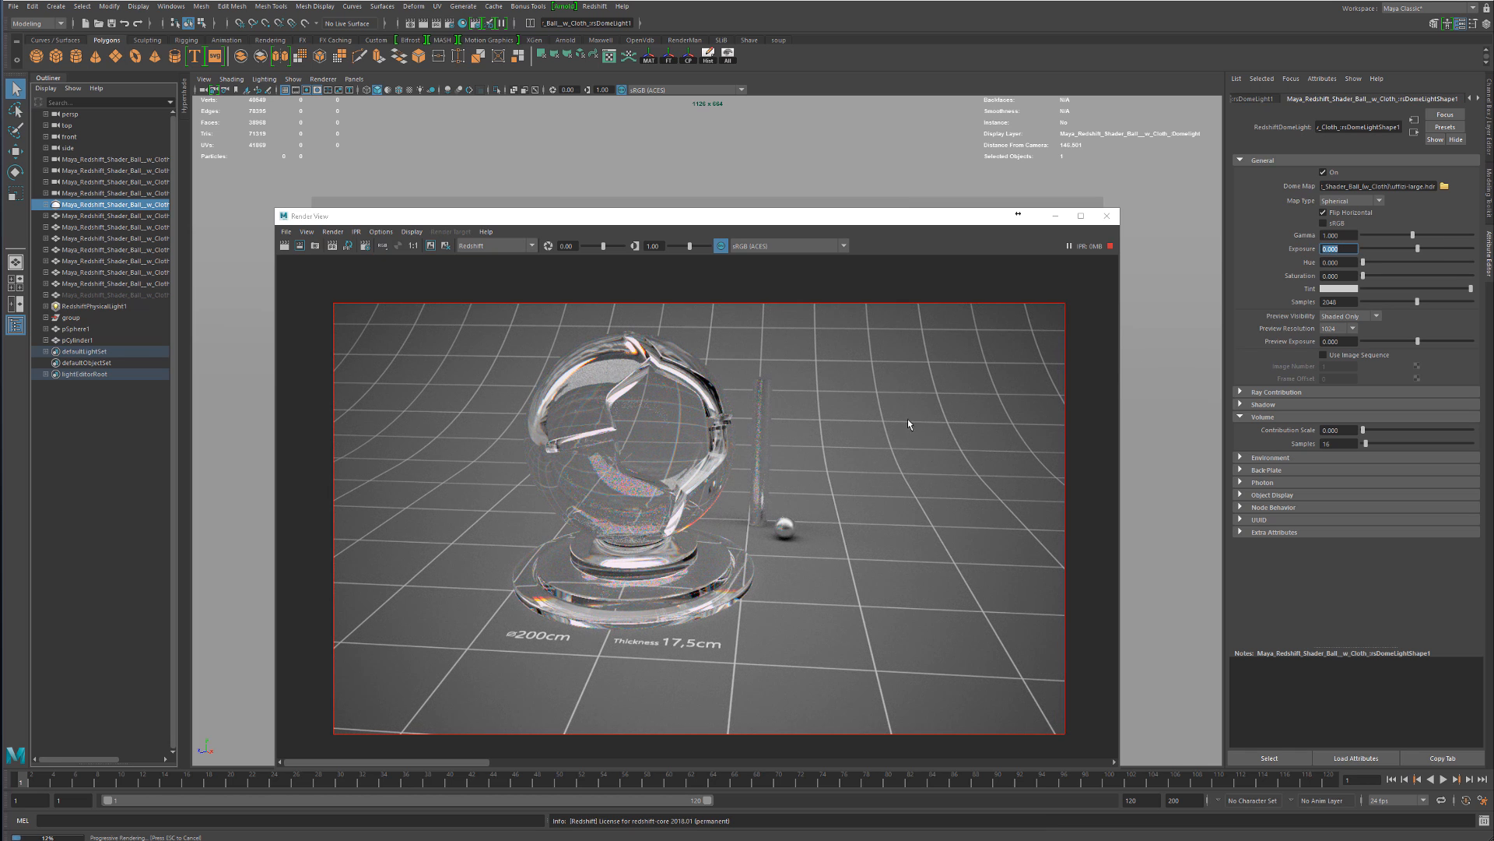
Try Exposure values of 0.5 and 2 on the Redshift dome light while the IPR render updates
{"action": "left_click", "coordinate": [1348, 248]}
{"action": "type", "text": "0.5"}
{"action": "key", "text": "Return"}
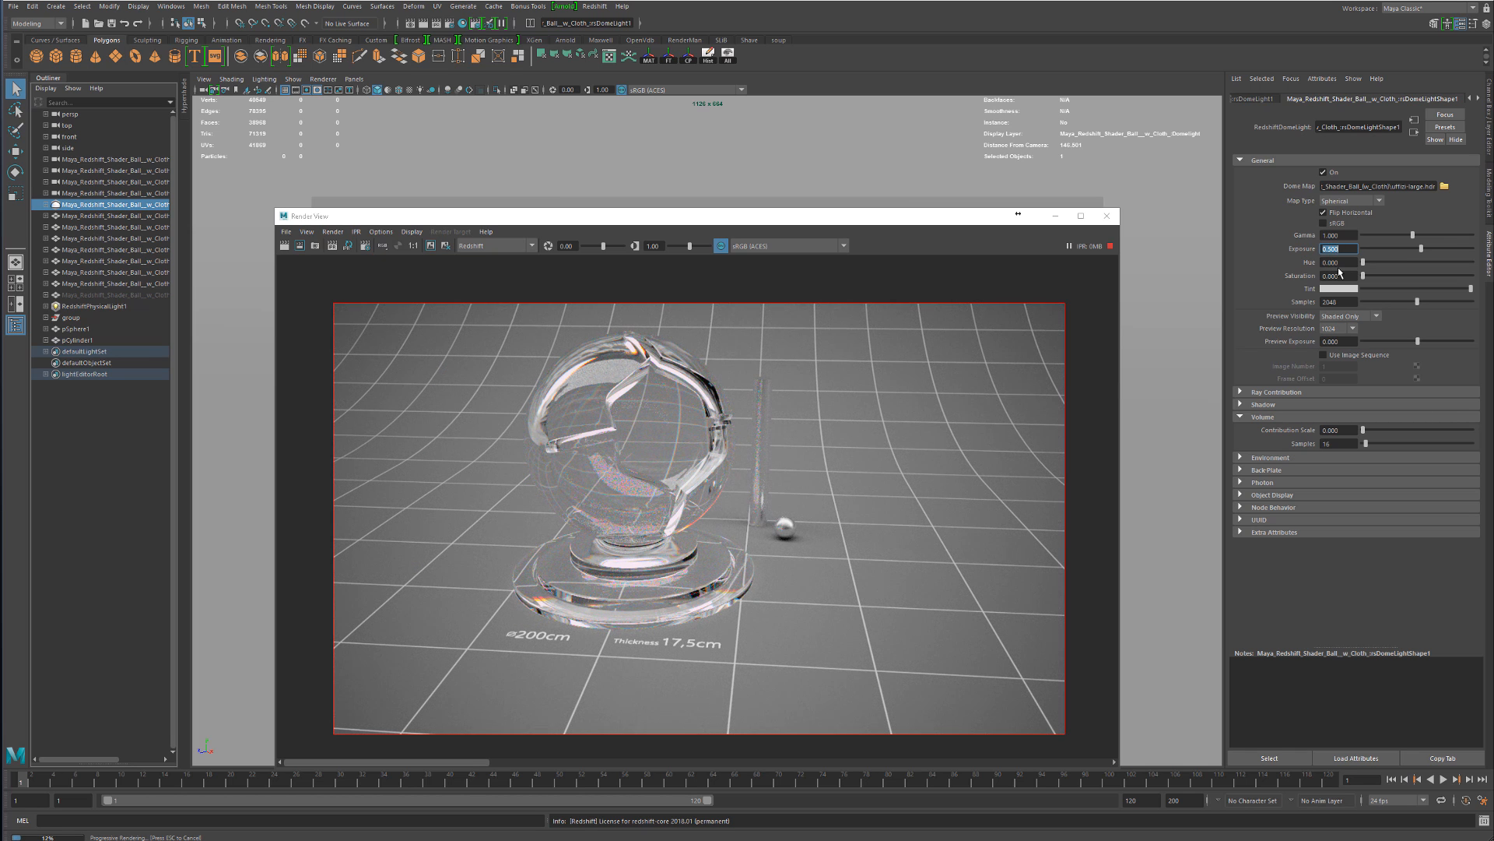
{"action": "type", "text": "2"}
{"action": "key", "text": "Return"}
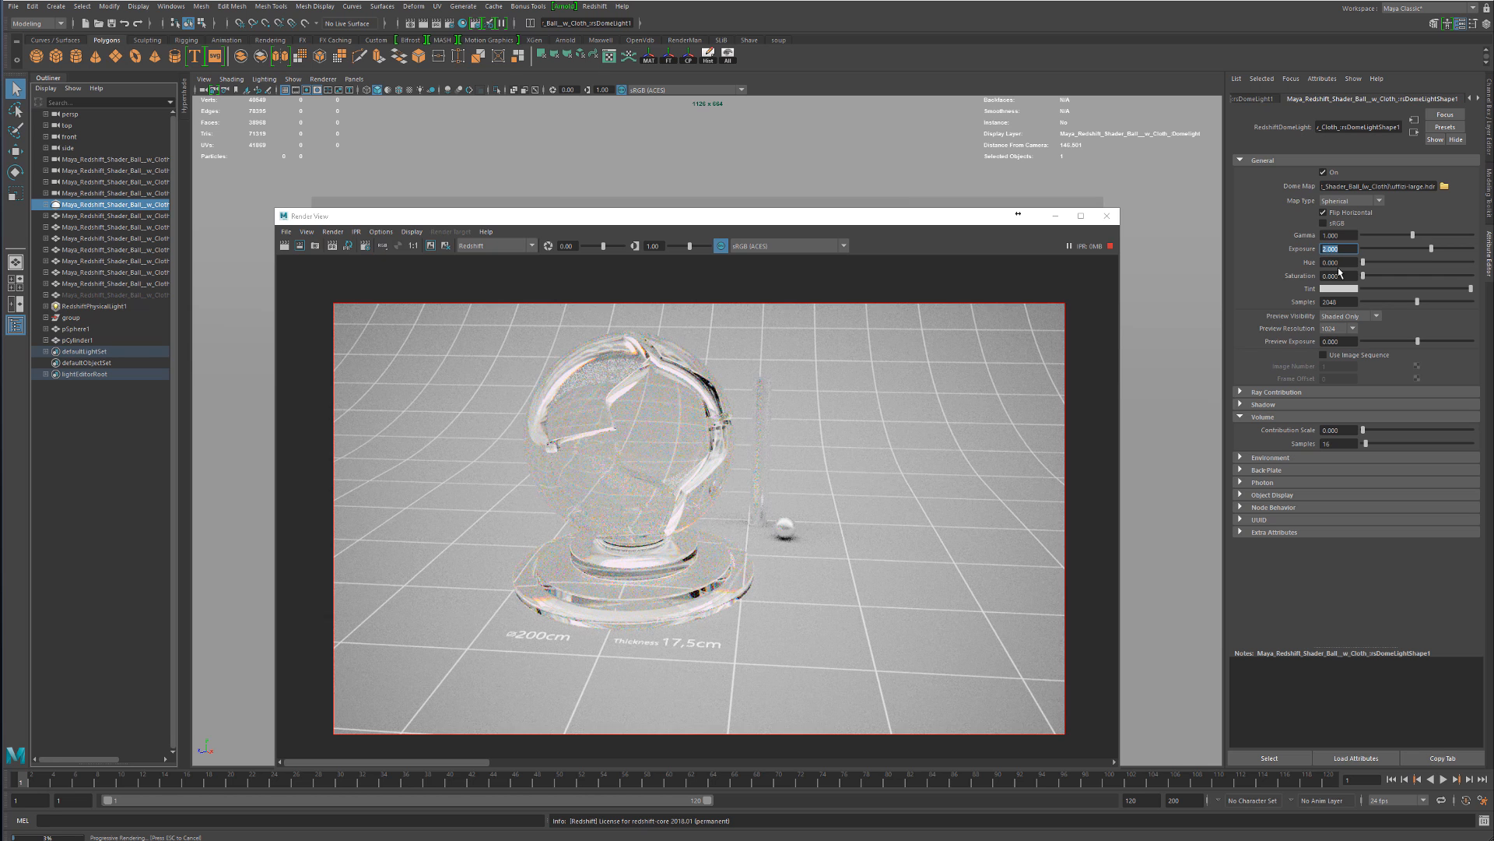
{"action": "key", "text": "Return"}
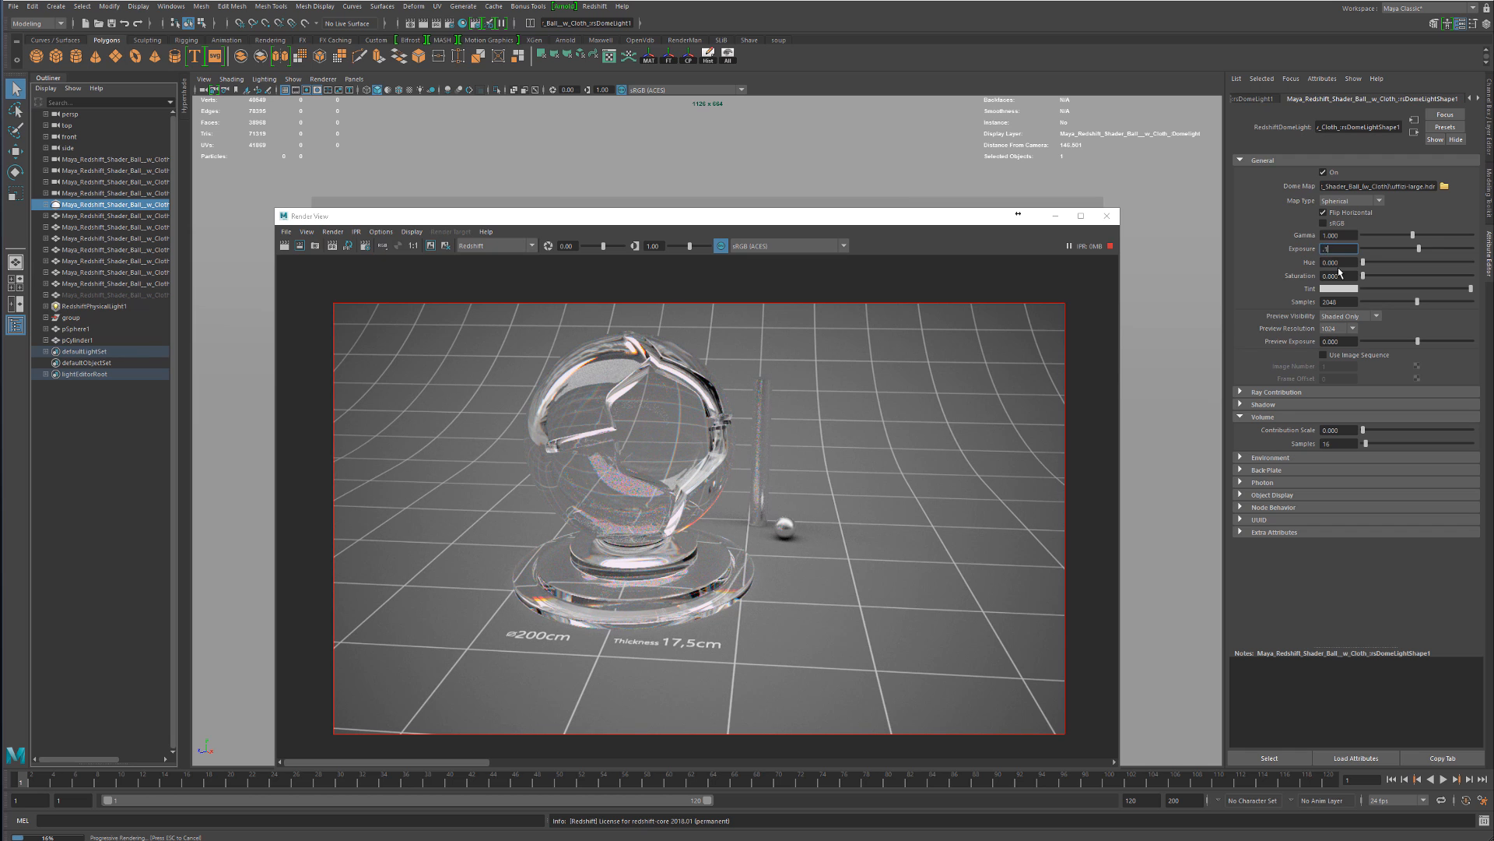
Set the dome light's Exposure to 0.1, reposition the Render View window and stop the IPR render
{"action": "type", "text": ".1"}
{"action": "key", "text": "Return"}
{"action": "left_click_drag", "start_coordinate": [561, 216], "coordinate": [555, 147]}
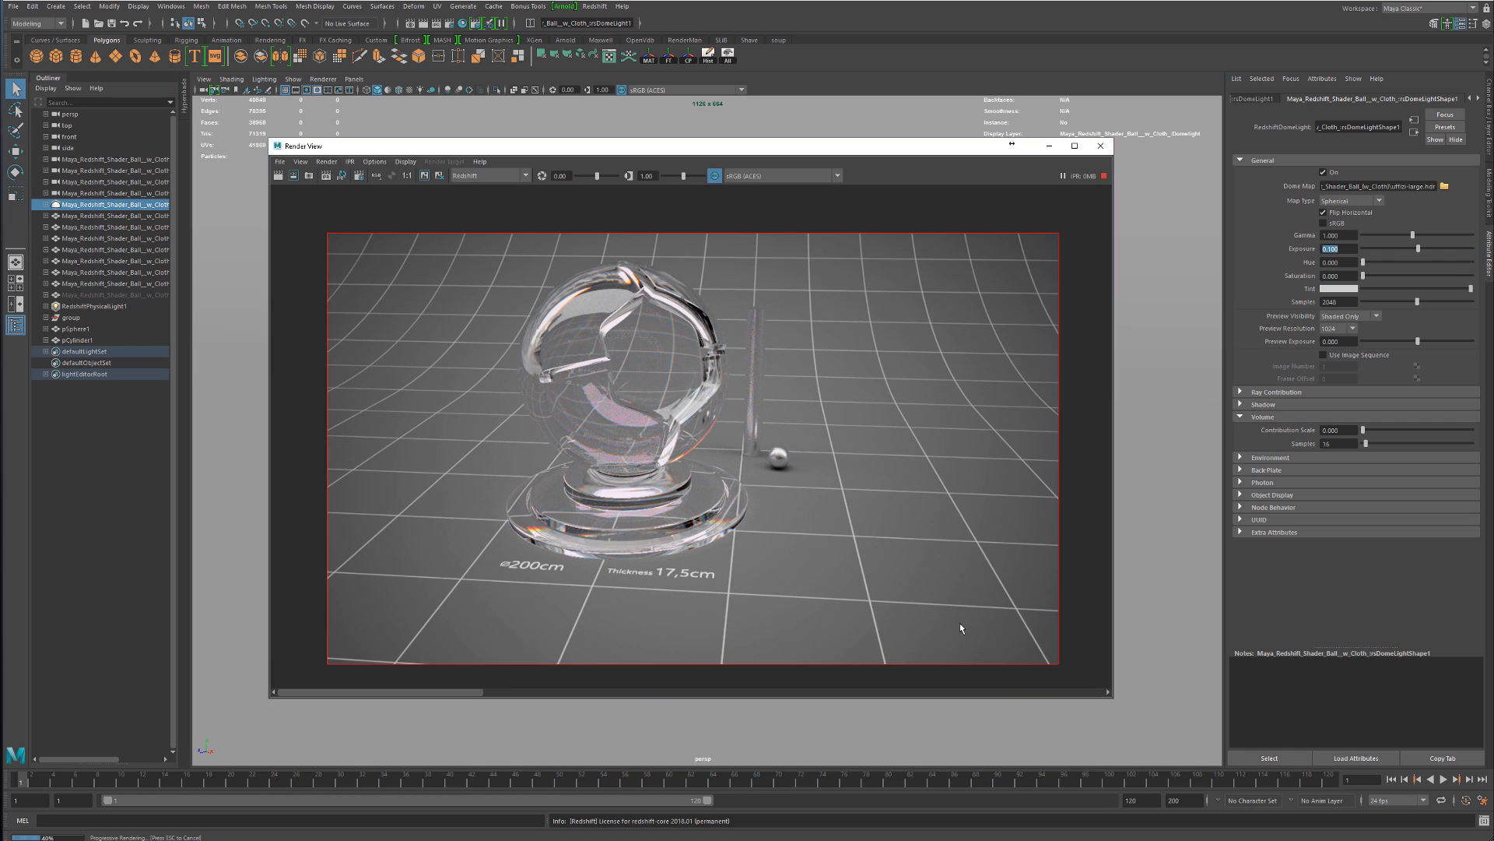
{"action": "left_click", "coordinate": [1104, 175]}
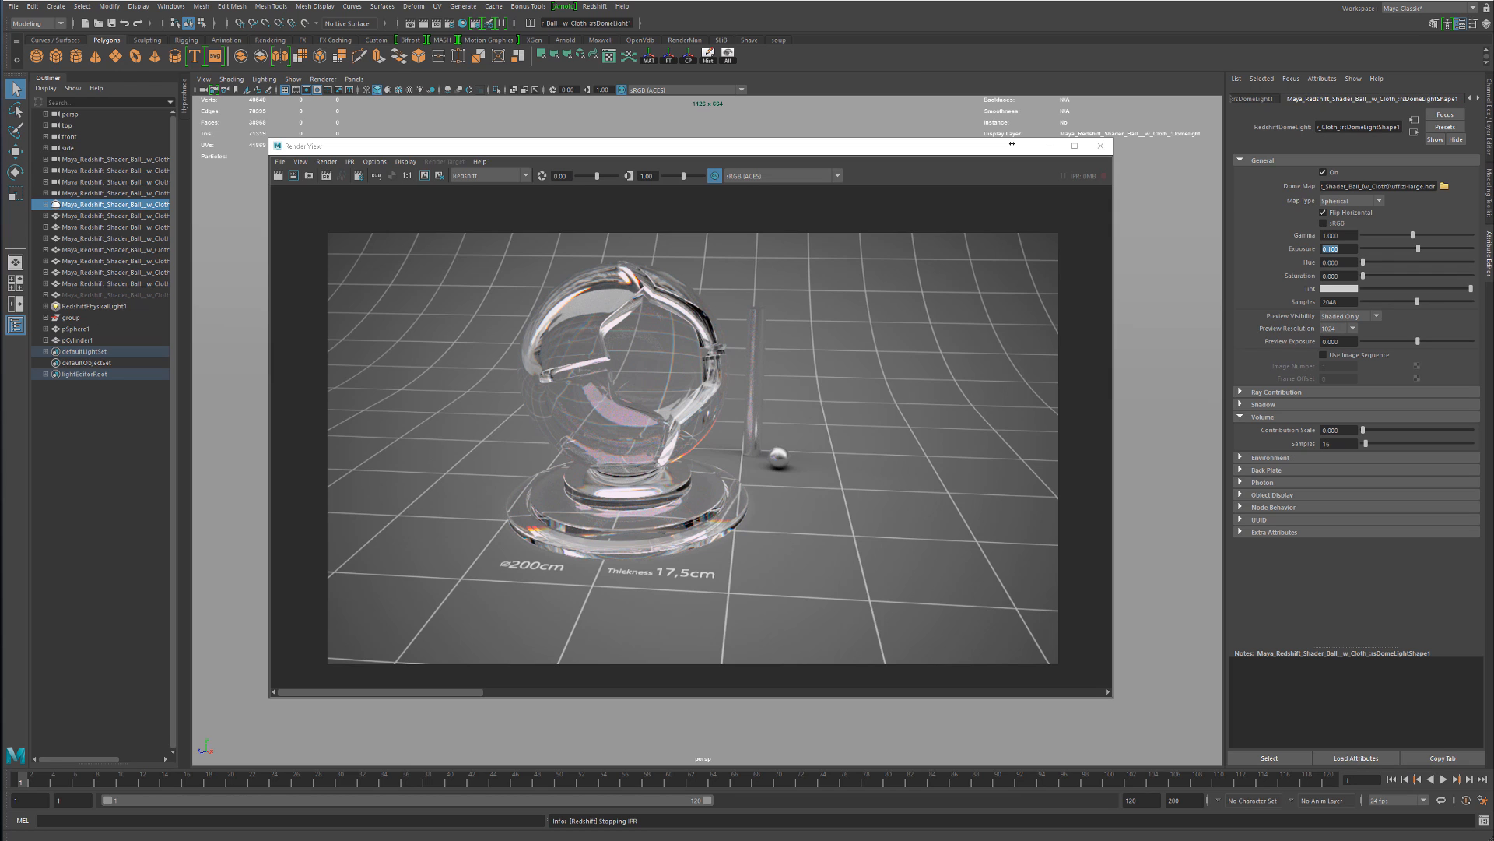
Set RedshiftPhysicalLight1's Number of Photons to Emit for caustics to 2000000
{"action": "left_click", "coordinate": [93, 306]}
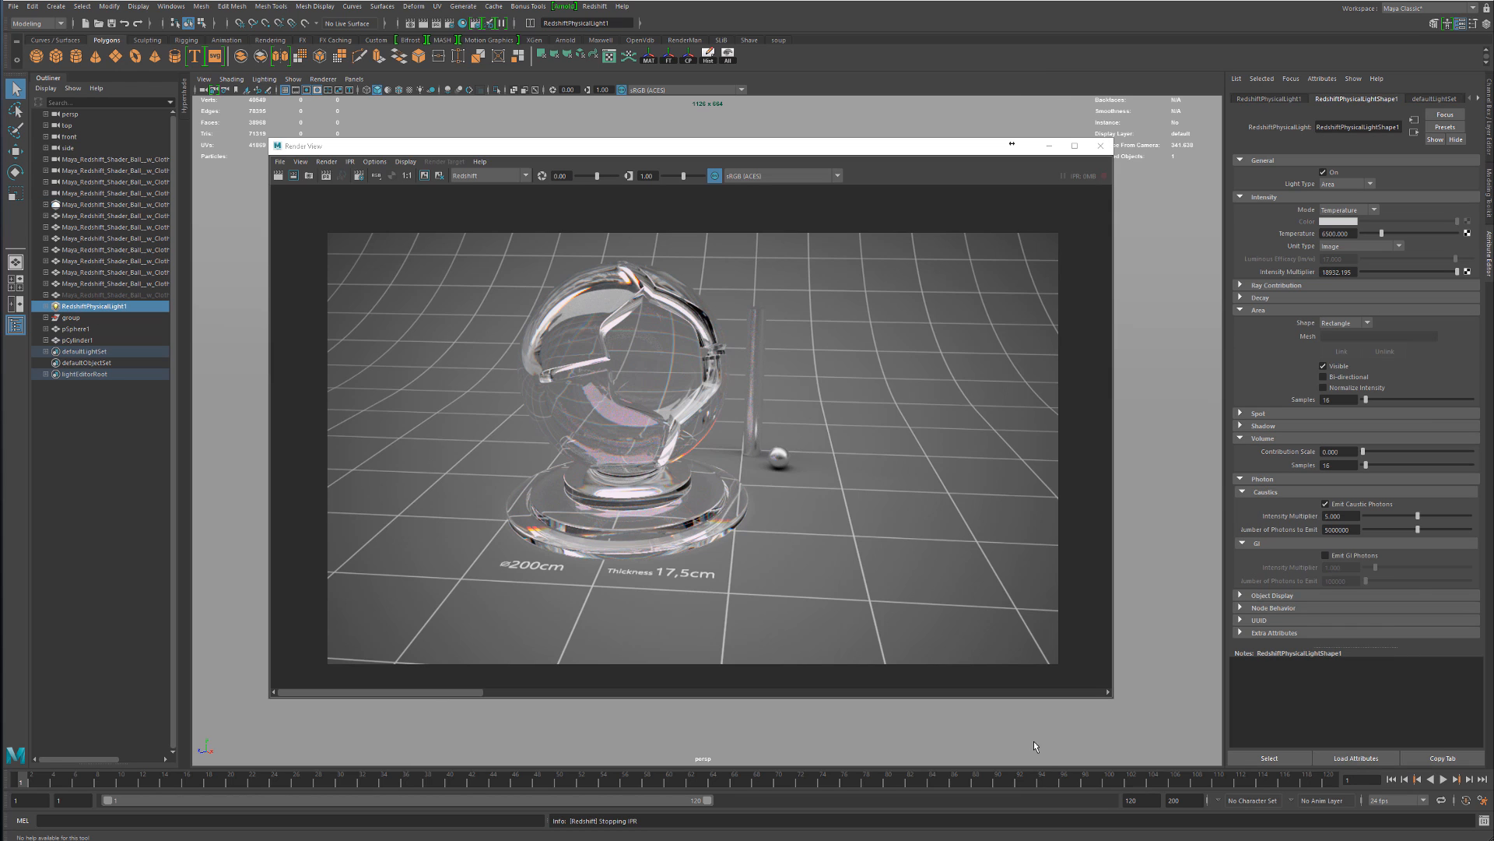
{"action": "left_click", "coordinate": [1327, 530]}
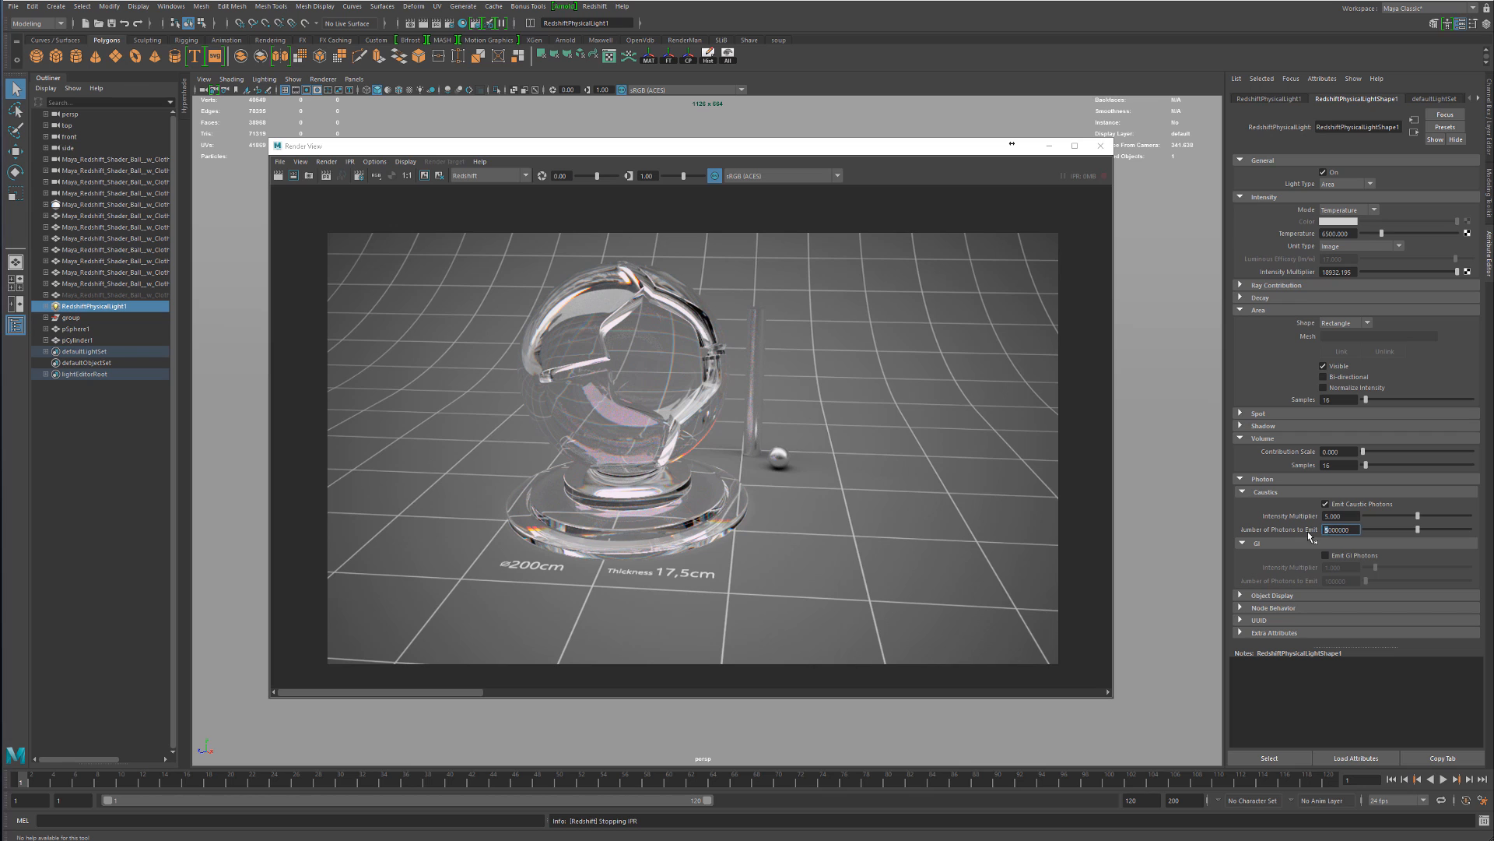
{"action": "type", "text": "2"}
{"action": "left_click", "coordinate": [1347, 516]}
{"action": "key", "text": "ctrl+v"}
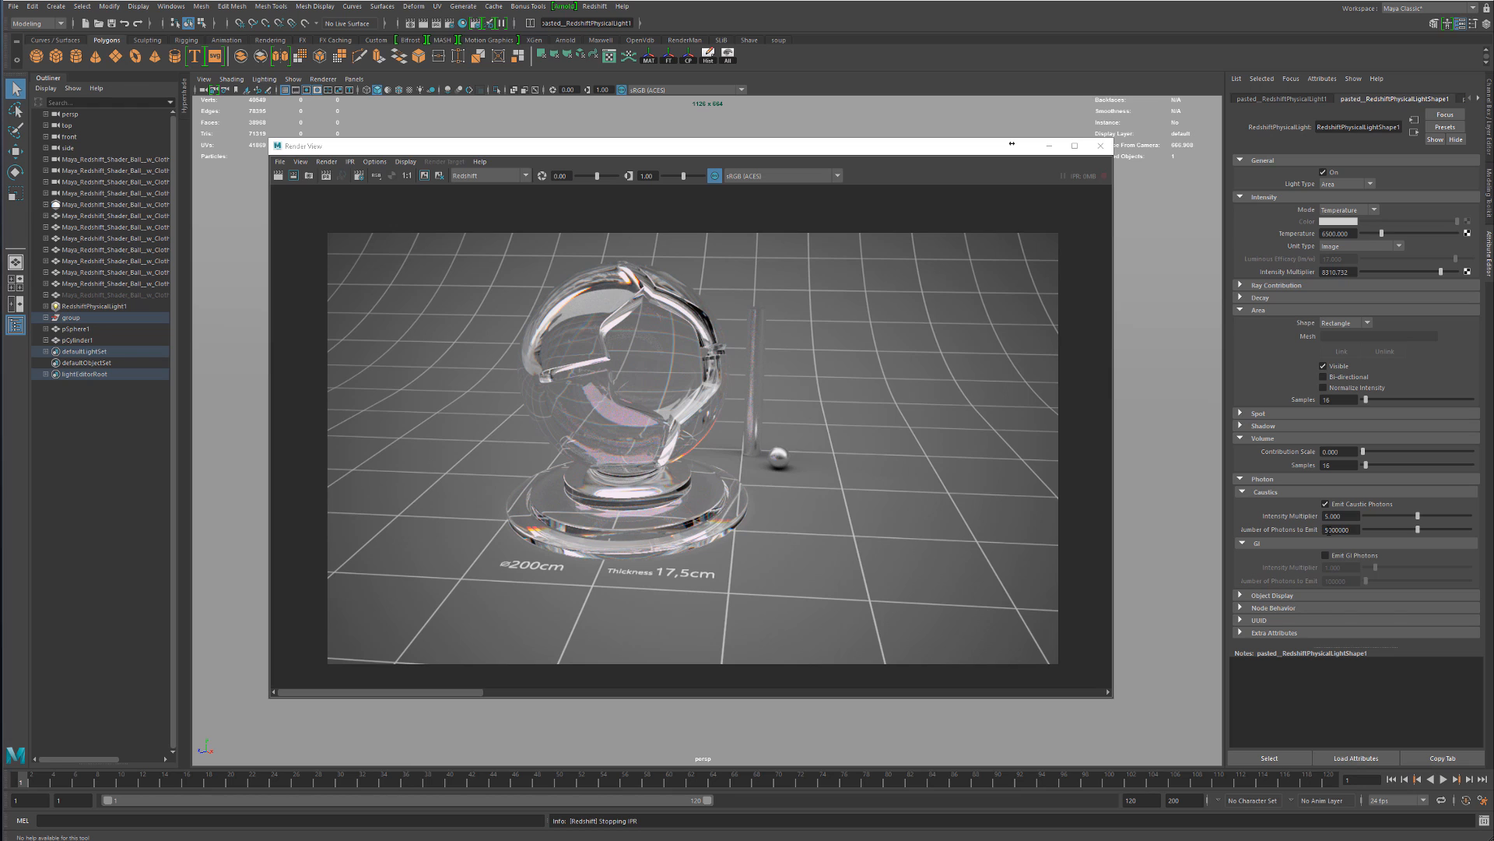
Set the pasted Redshift physical light's caustics Intensity Multiplier to 1 and its Number of Photons to Emit to 2000000
{"action": "left_click", "coordinate": [1341, 516]}
{"action": "type", "text": "1"}
{"action": "left_click", "coordinate": [1346, 529]}
Set RedshiftPhysicalLight1's caustics Intensity Multiplier to 1 and render the frame
{"action": "left_click", "coordinate": [94, 305]}
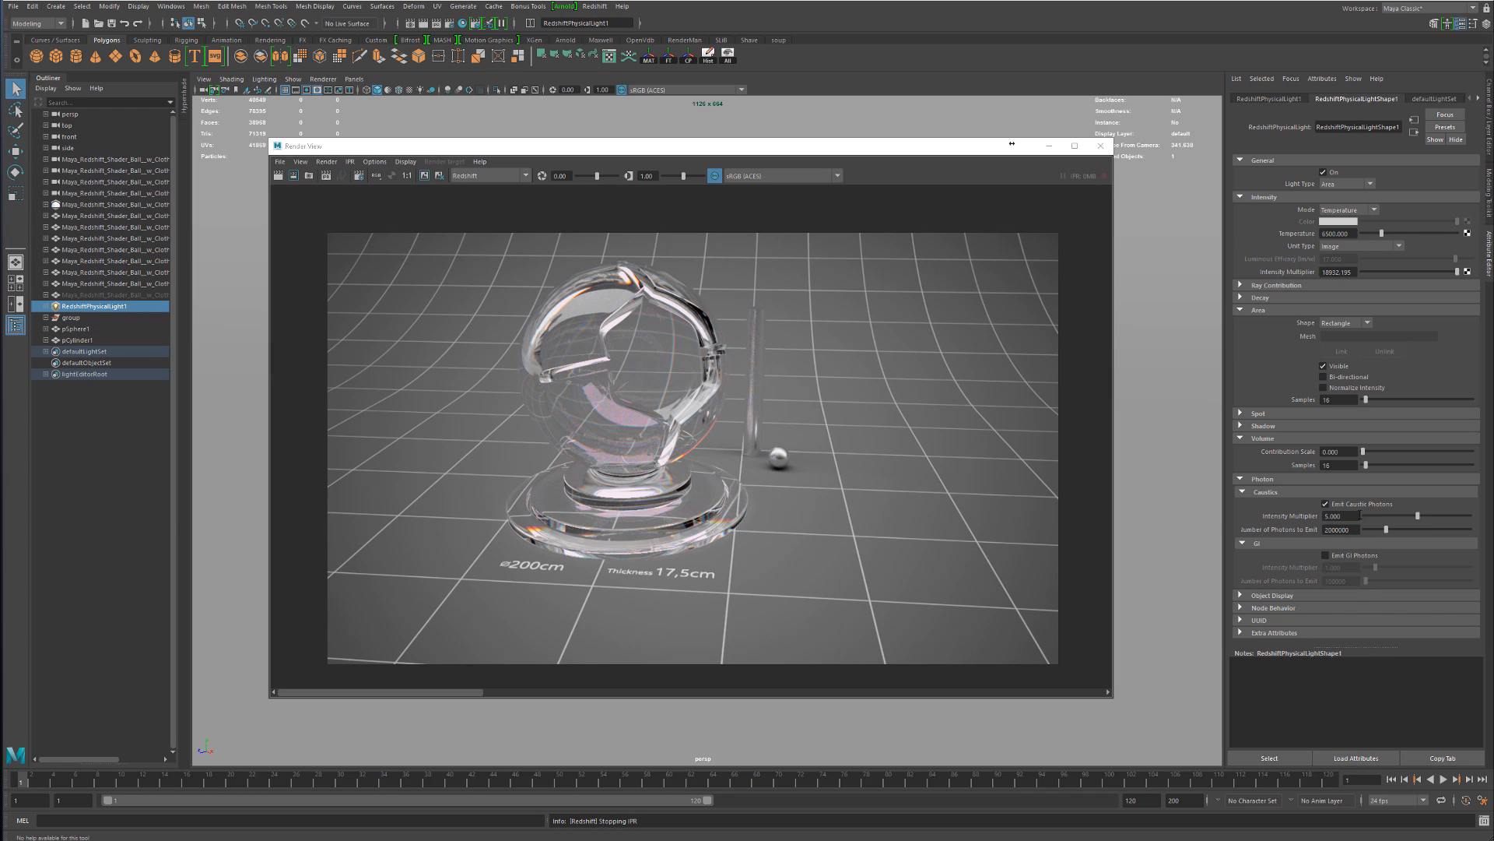
{"action": "left_click", "coordinate": [1340, 516]}
{"action": "type", "text": "1"}
{"action": "left_click", "coordinate": [1347, 529]}
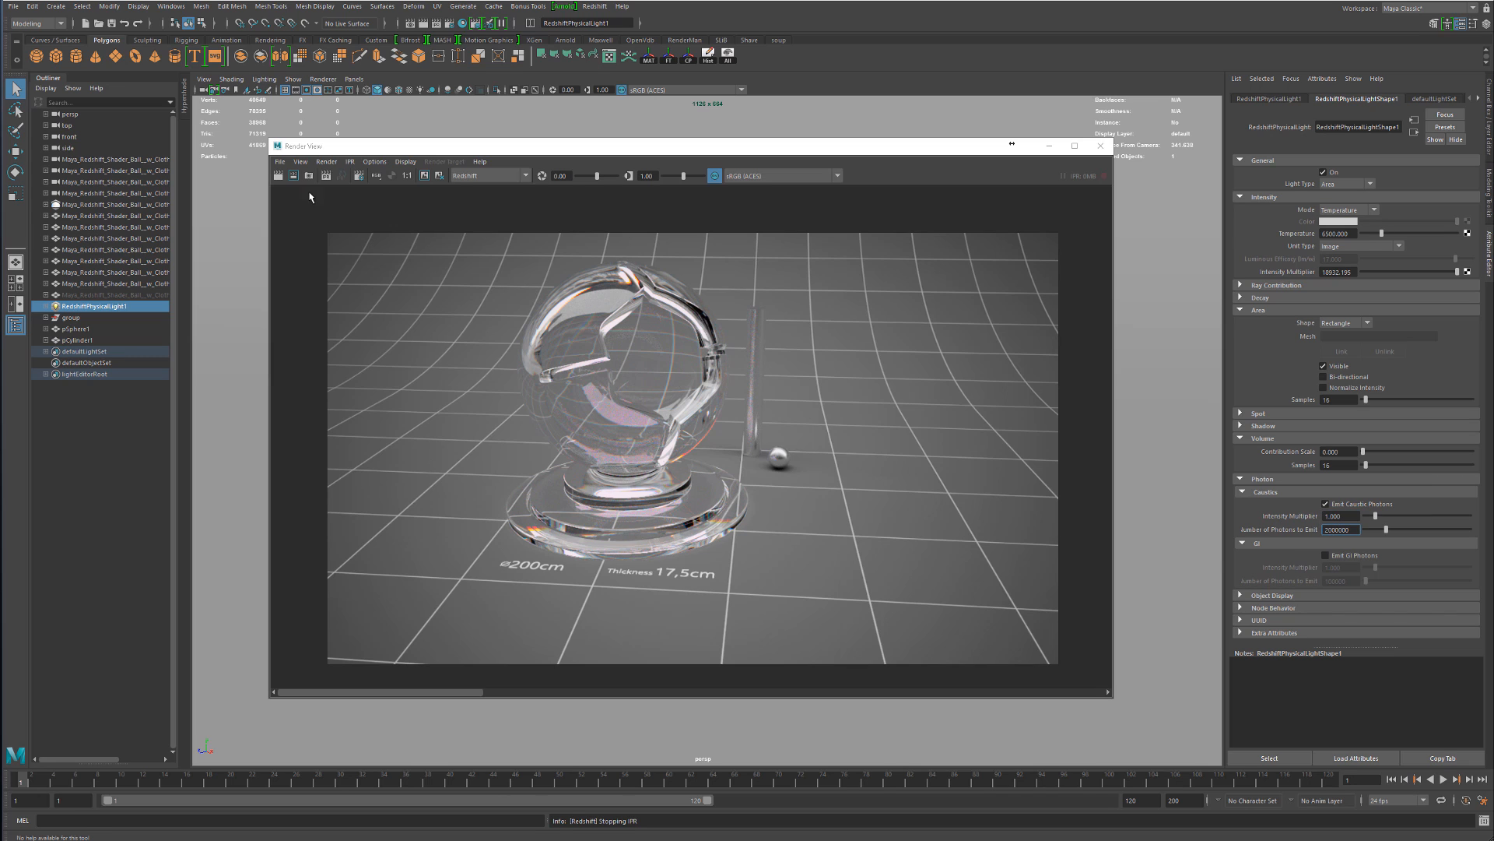
{"action": "left_click", "coordinate": [278, 175]}
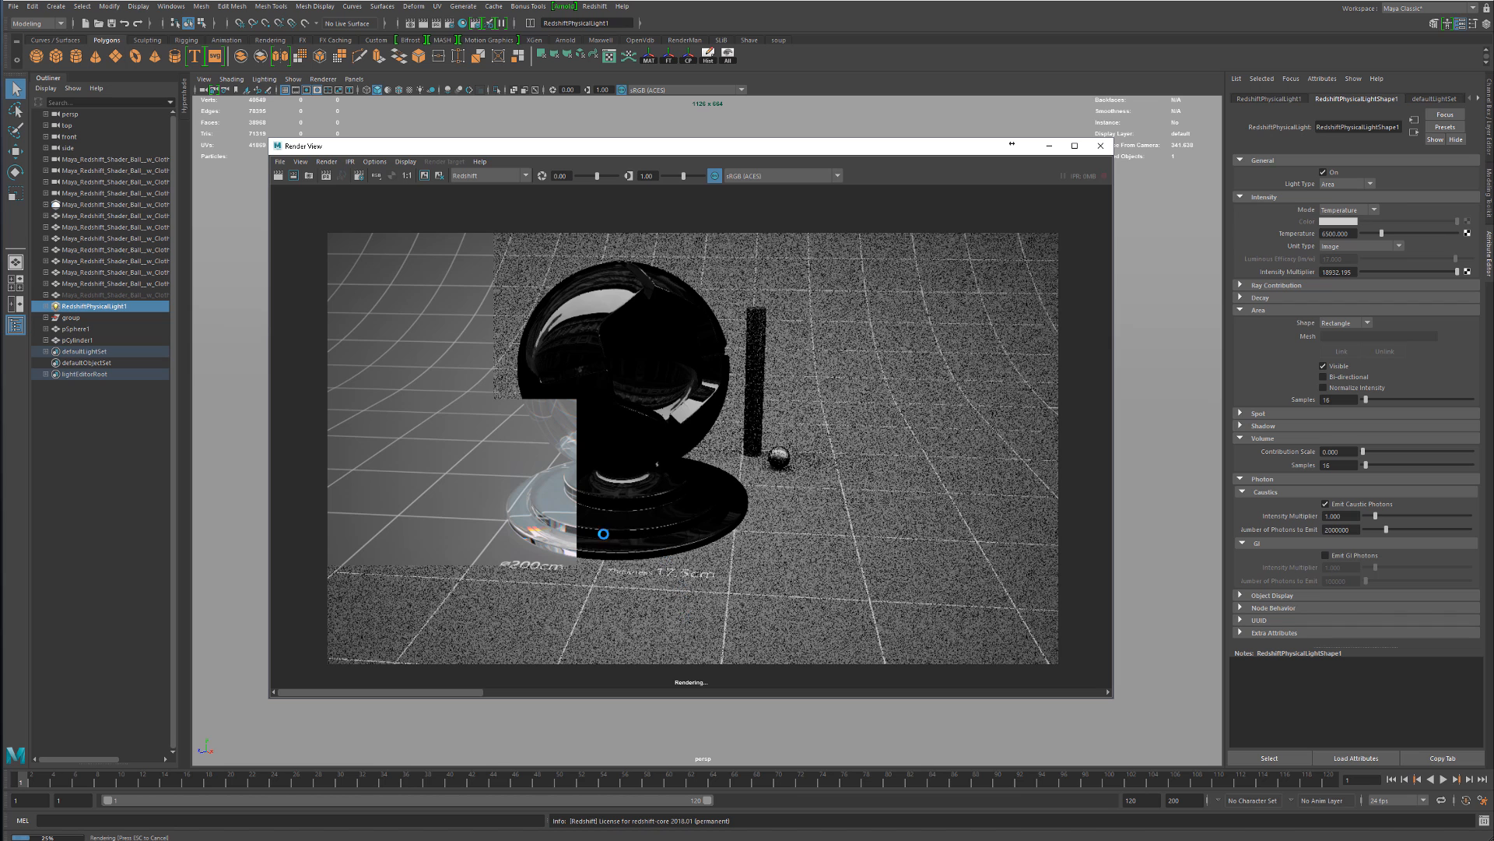
Examine the caustics at the glass base, around the metal sphere and on the floor in the new render
{"action": "scroll", "coordinate": [536, 482], "scroll_direction": "up", "scroll_amount": 3}
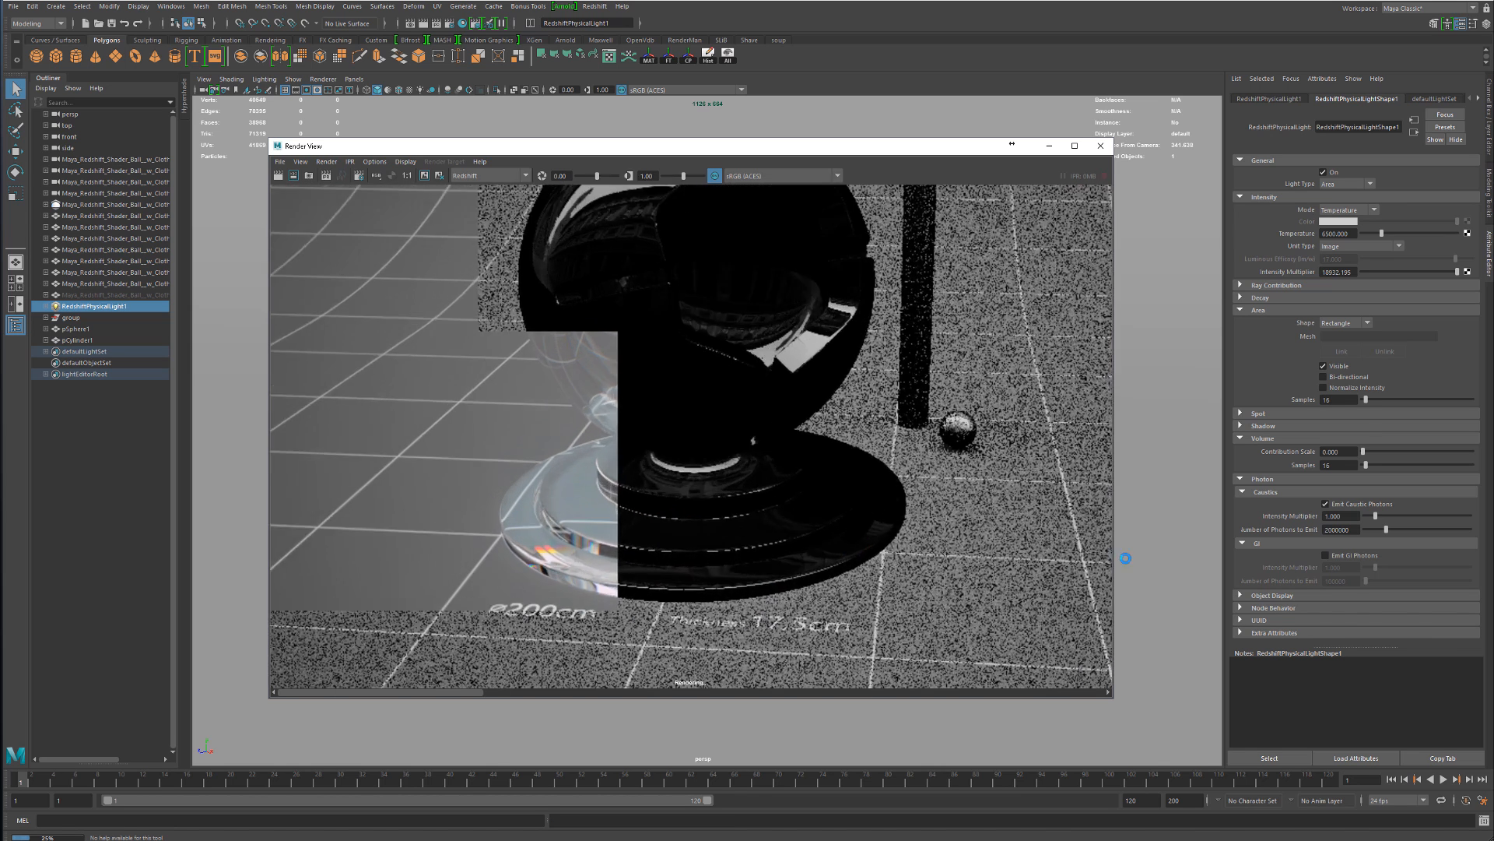
{"action": "middle_click_drag", "start_coordinate": [714, 443], "coordinate": [629, 460], "text": "alt"}
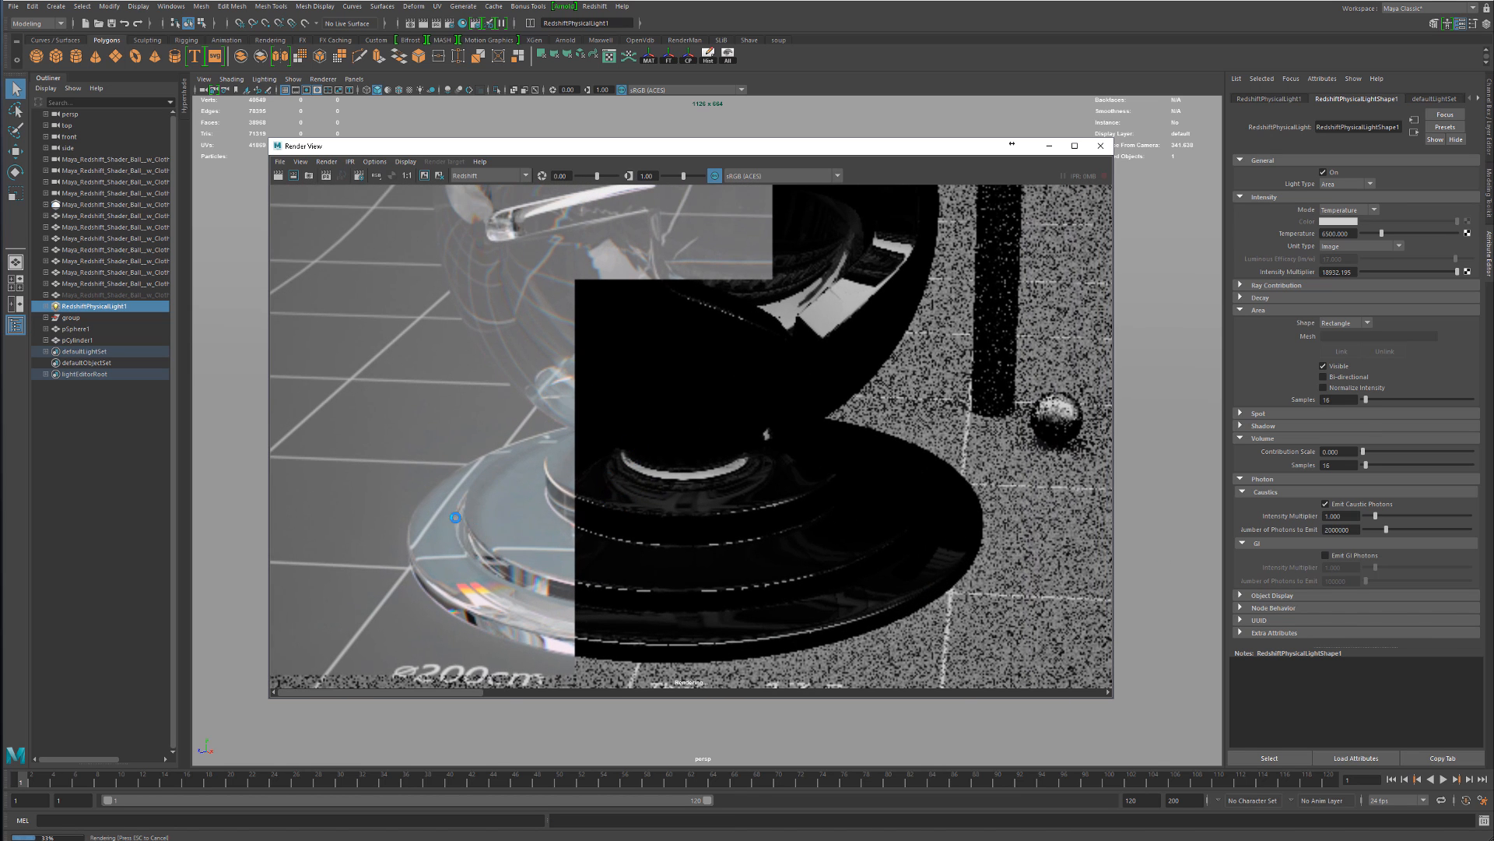
{"action": "middle_click_drag", "start_coordinate": [918, 548], "coordinate": [841, 420], "text": "alt"}
{"action": "right_click_drag", "start_coordinate": [840, 420], "coordinate": [639, 448], "text": "alt"}
{"action": "middle_click_drag", "start_coordinate": [839, 463], "coordinate": [666, 487], "text": "alt"}
{"action": "right_click_drag", "start_coordinate": [969, 466], "coordinate": [840, 455], "text": "alt"}
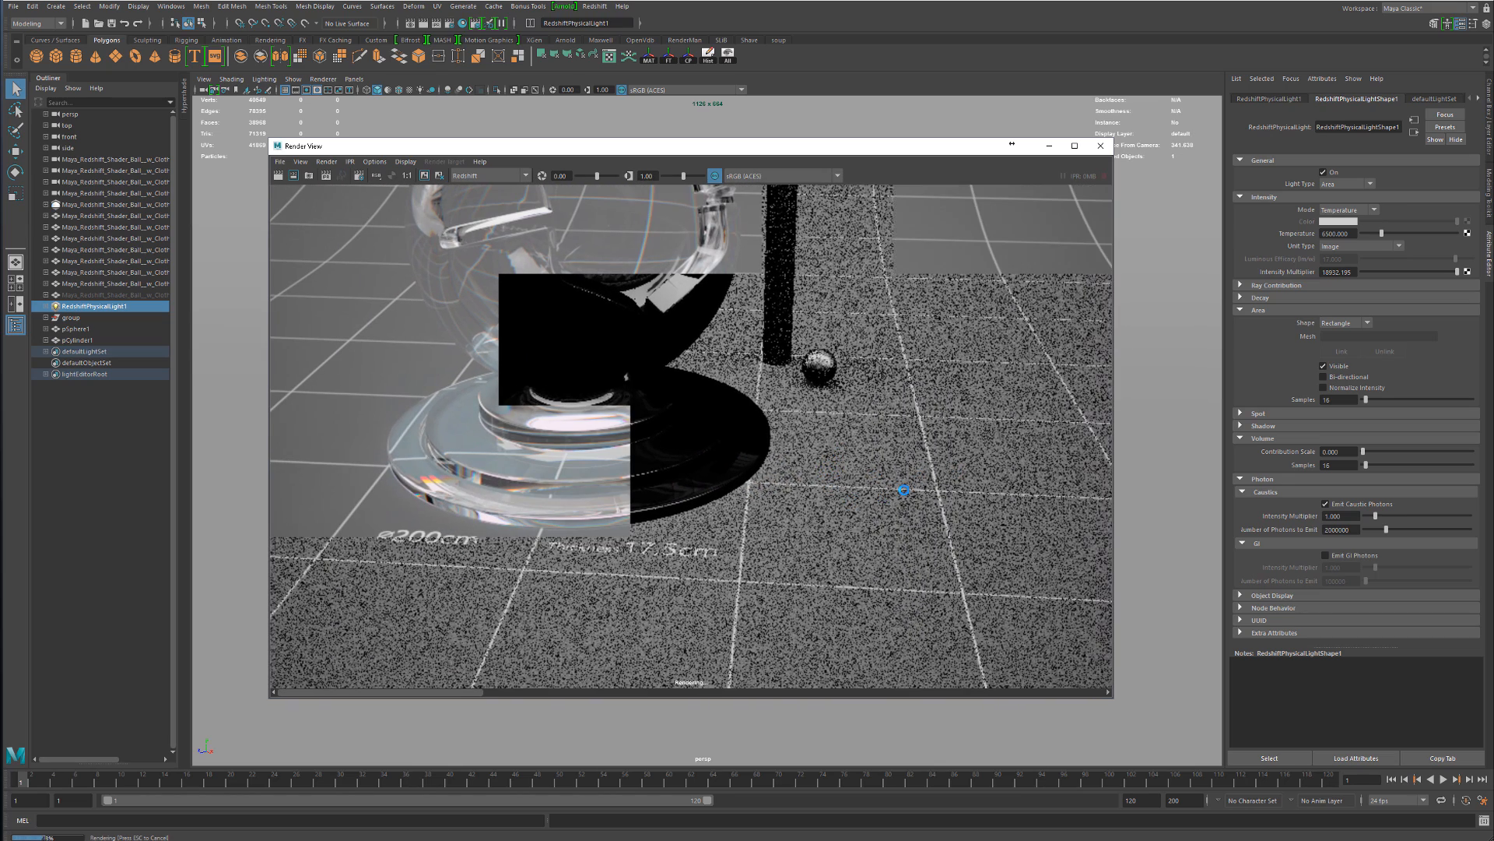
{"action": "middle_click_drag", "start_coordinate": [986, 470], "coordinate": [824, 447], "text": "alt"}
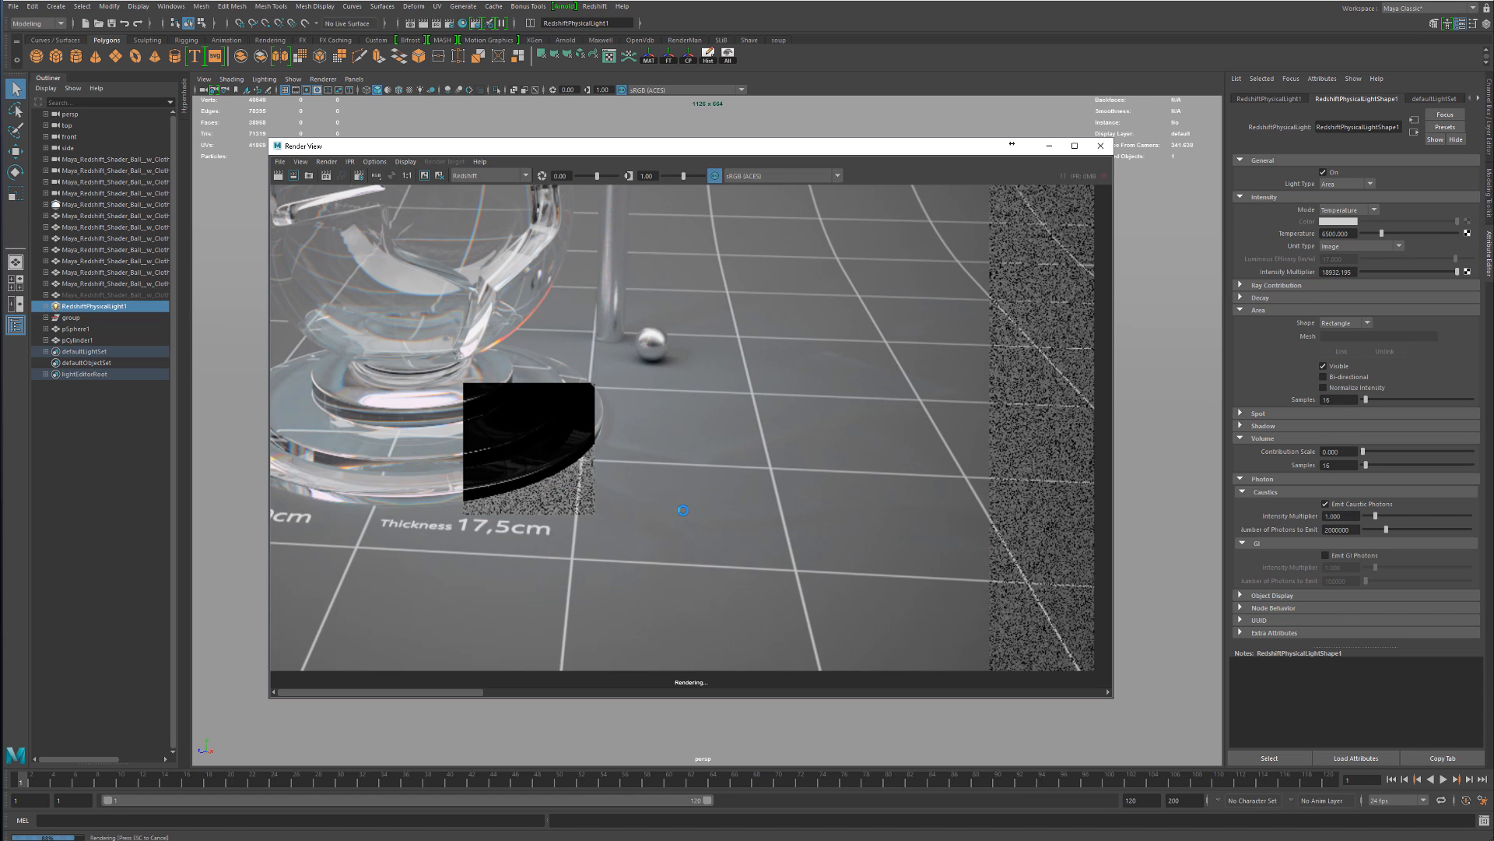
{"action": "right_click_drag", "start_coordinate": [684, 506], "coordinate": [623, 465], "text": "alt"}
{"action": "middle_click_drag", "start_coordinate": [797, 455], "coordinate": [884, 529], "text": "alt"}
{"action": "right_click_drag", "start_coordinate": [889, 516], "coordinate": [713, 475], "text": "alt"}
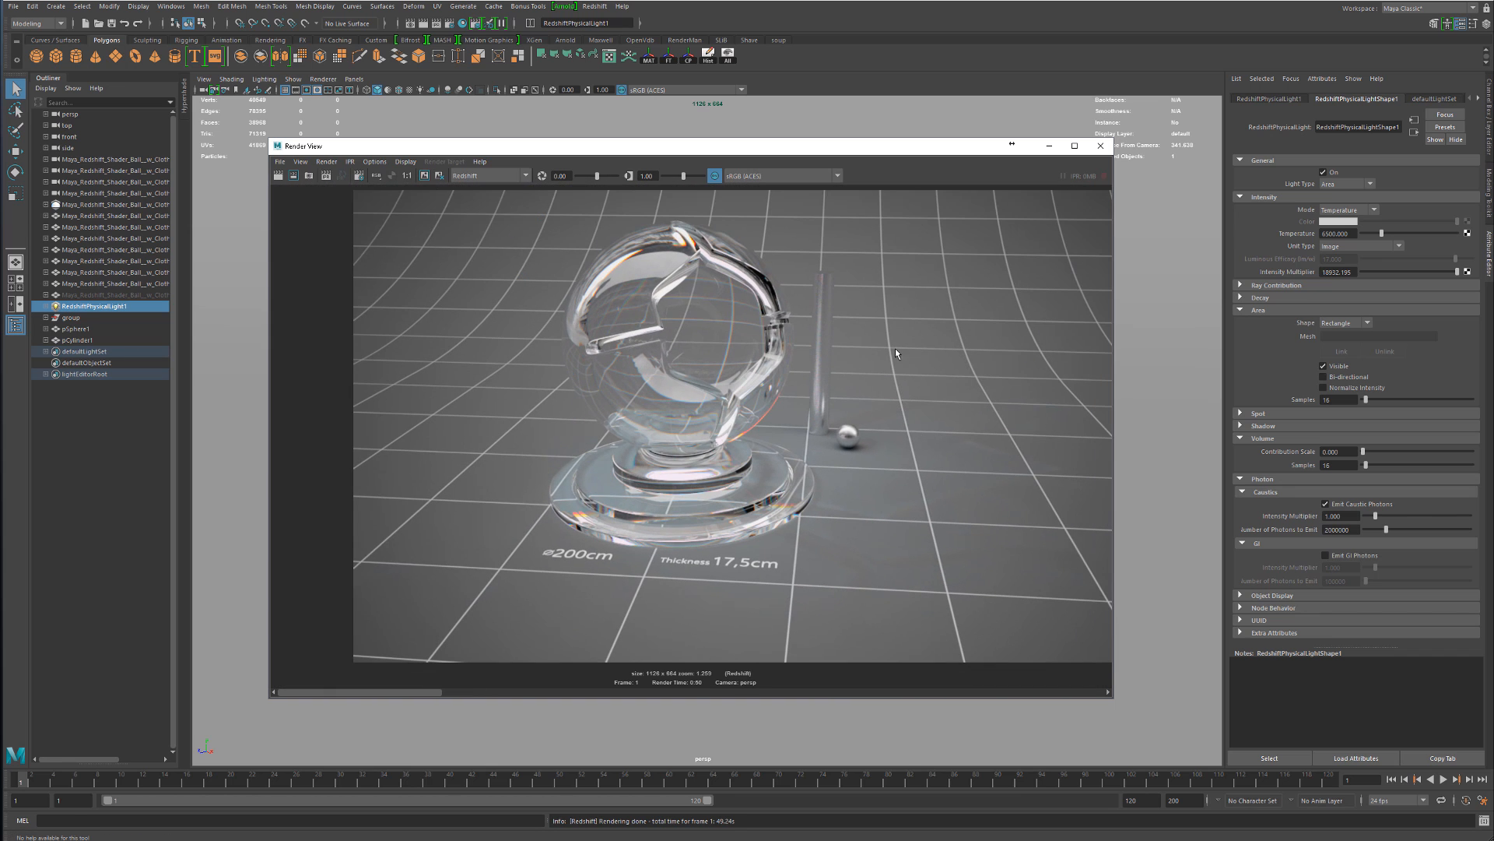
{"action": "middle_click_drag", "start_coordinate": [896, 349], "coordinate": [853, 364], "text": "alt"}
{"action": "right_click_drag", "start_coordinate": [853, 364], "coordinate": [830, 360], "text": "alt"}
{"action": "middle_click_drag", "start_coordinate": [830, 360], "coordinate": [765, 334], "text": "alt"}
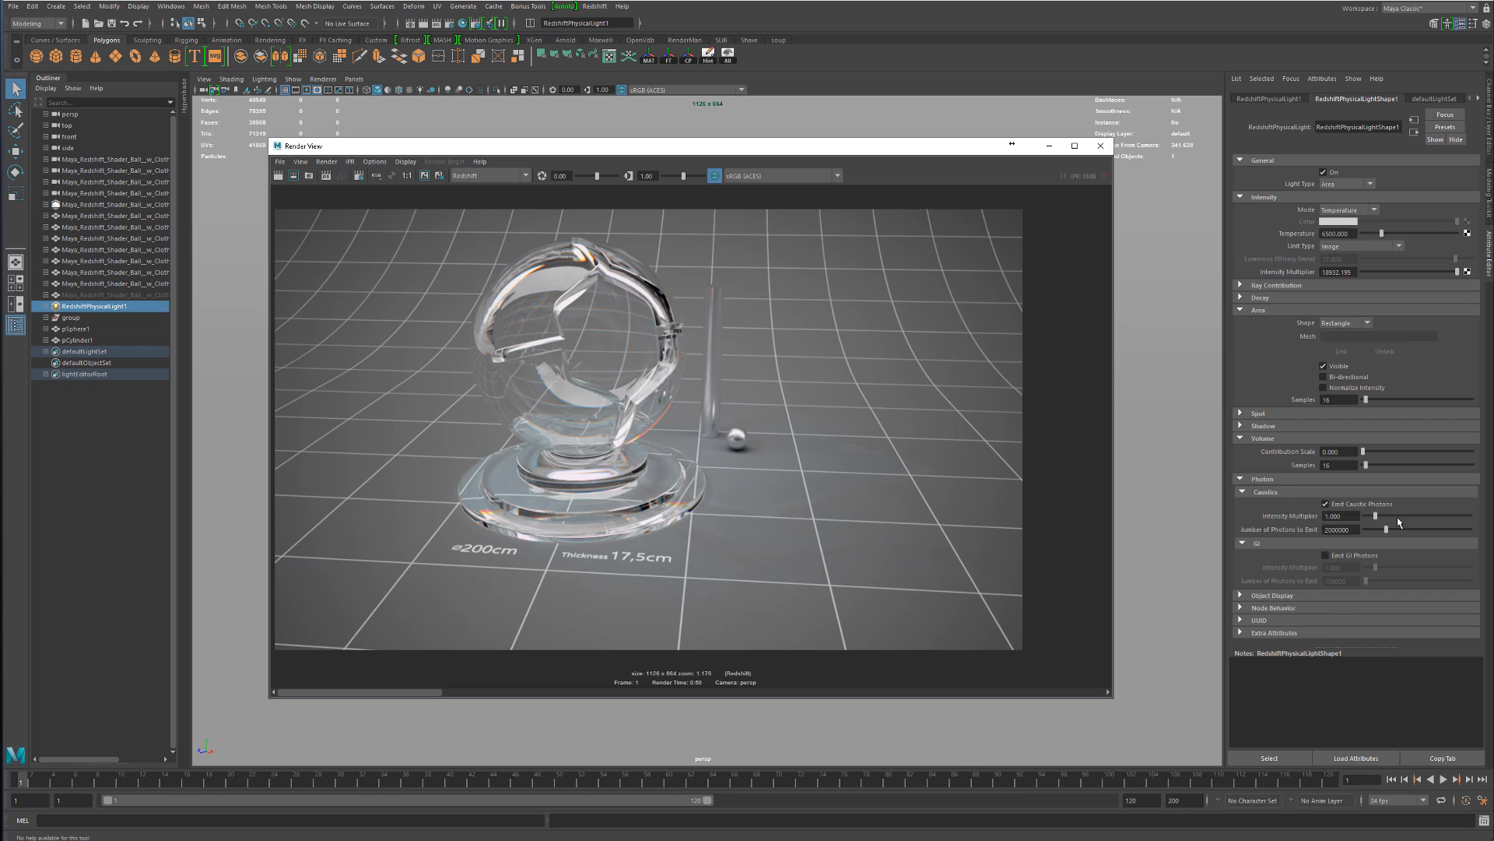
Set the caustics Intensity Multiplier to 4 on both Redshift physical lights
{"action": "left_click", "coordinate": [1353, 515]}
{"action": "type", "text": "4"}
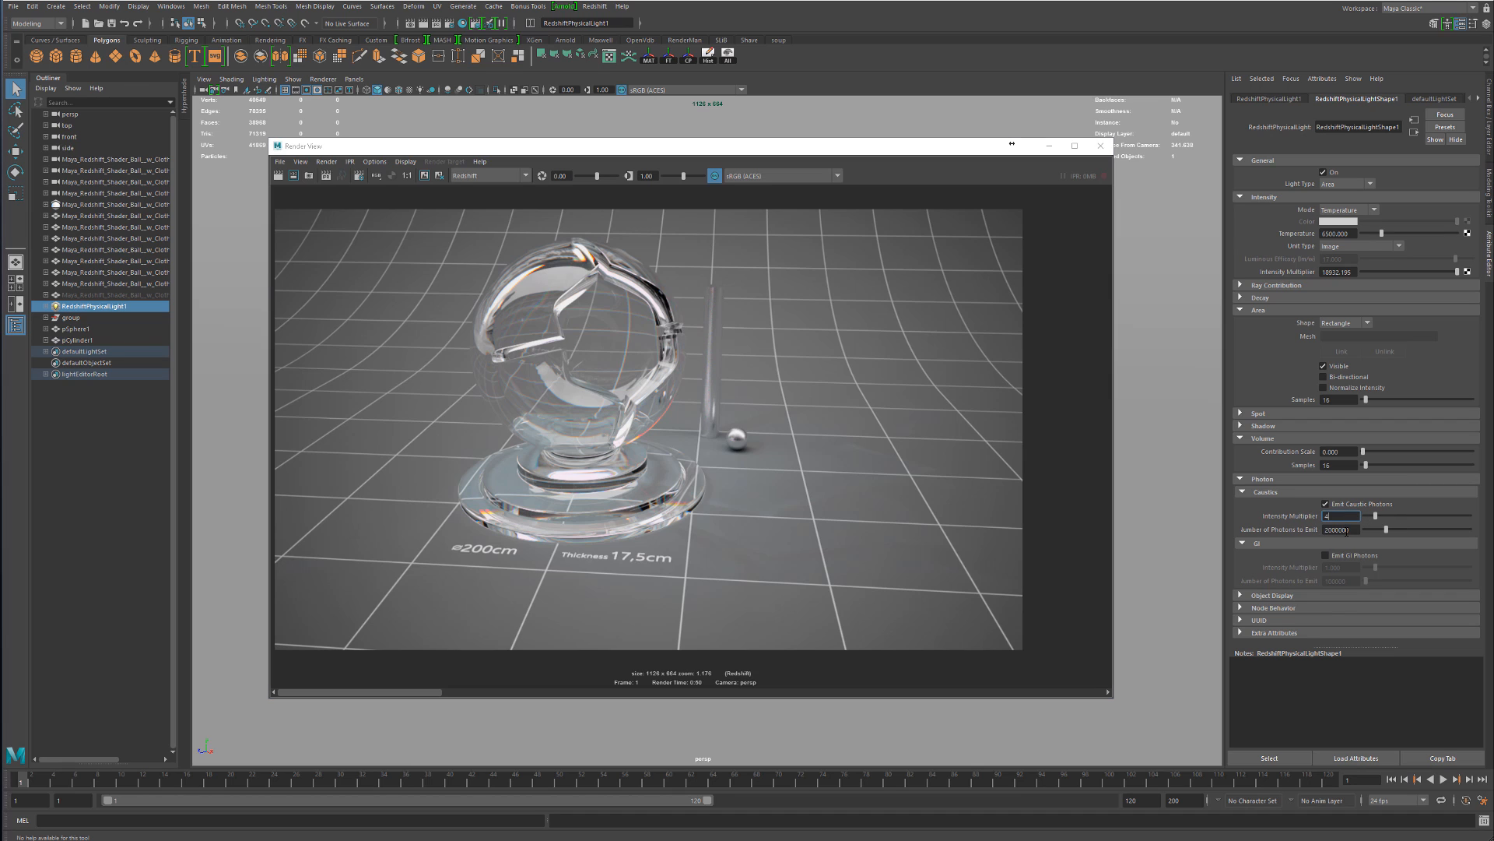
{"action": "key", "text": "Tab"}
{"action": "left_click", "coordinate": [1338, 516]}
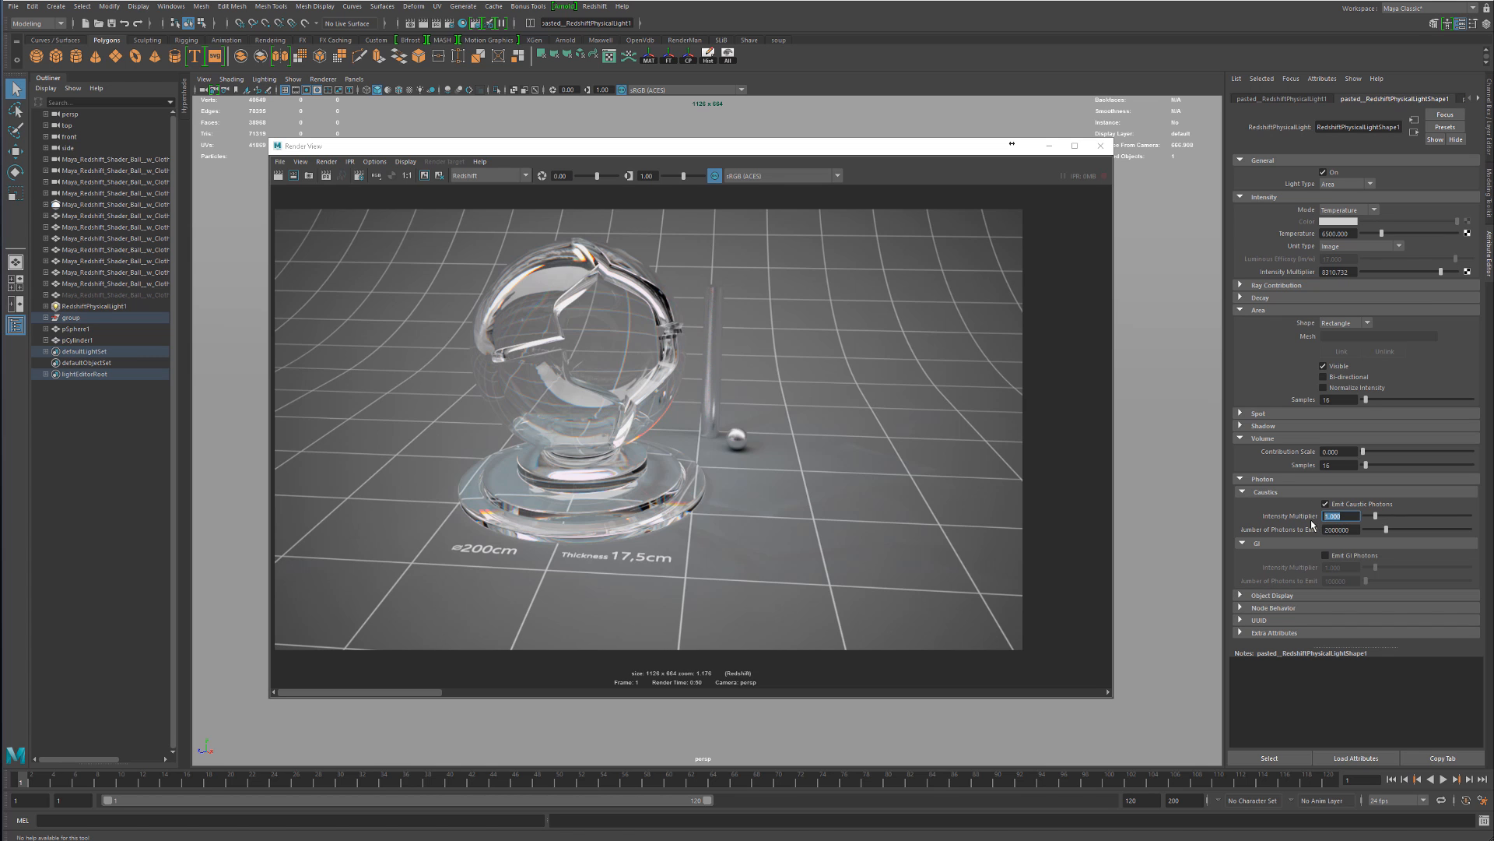
{"action": "type", "text": "4"}
{"action": "key", "text": "Tab"}
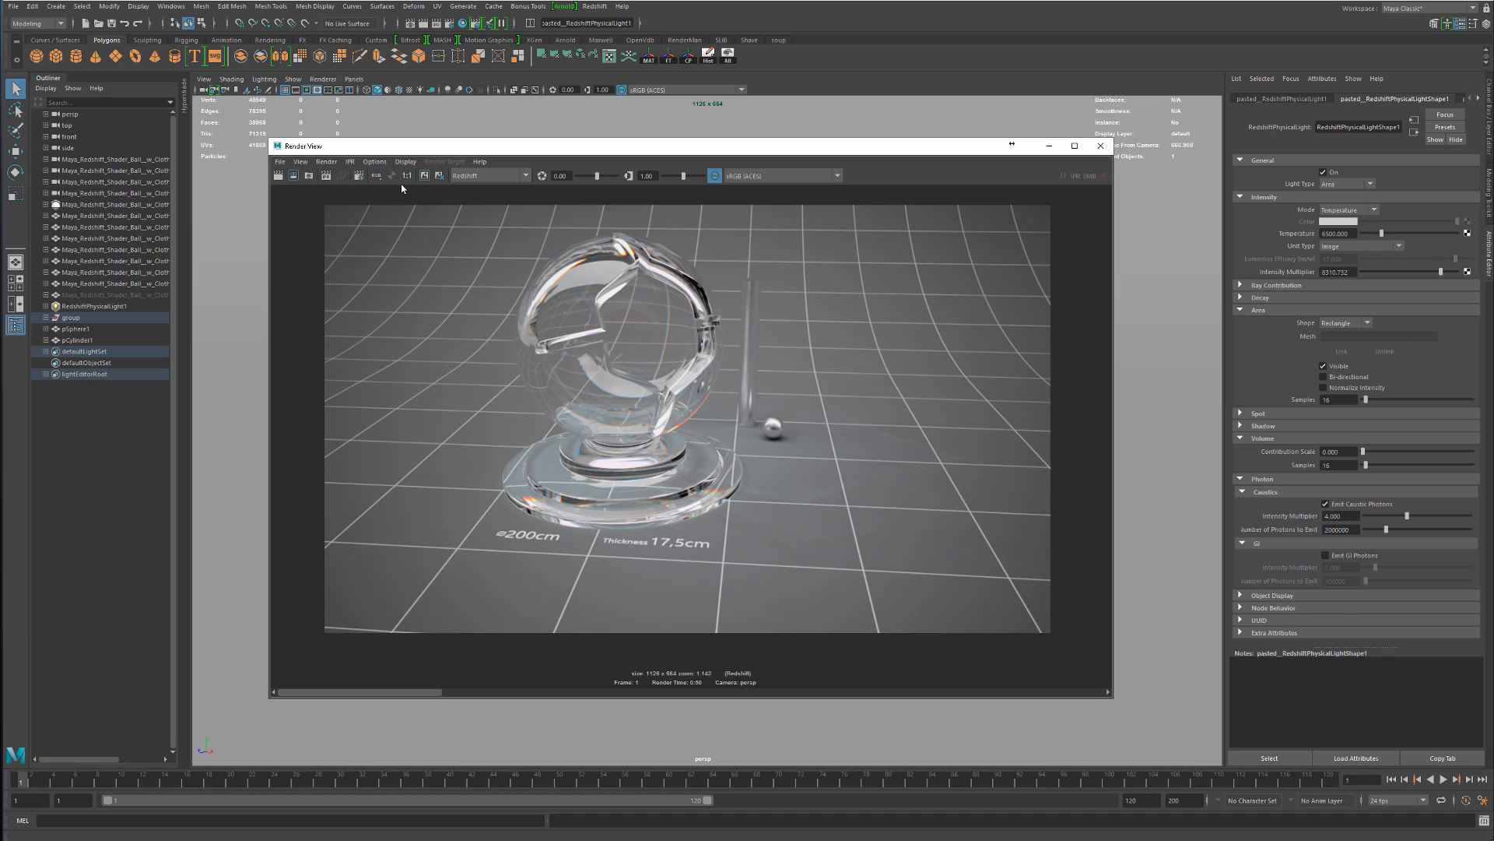
Keep the current image, render the frame again and shift the Render View window aside
{"action": "left_click", "coordinate": [425, 175]}
{"action": "left_click", "coordinate": [278, 175]}
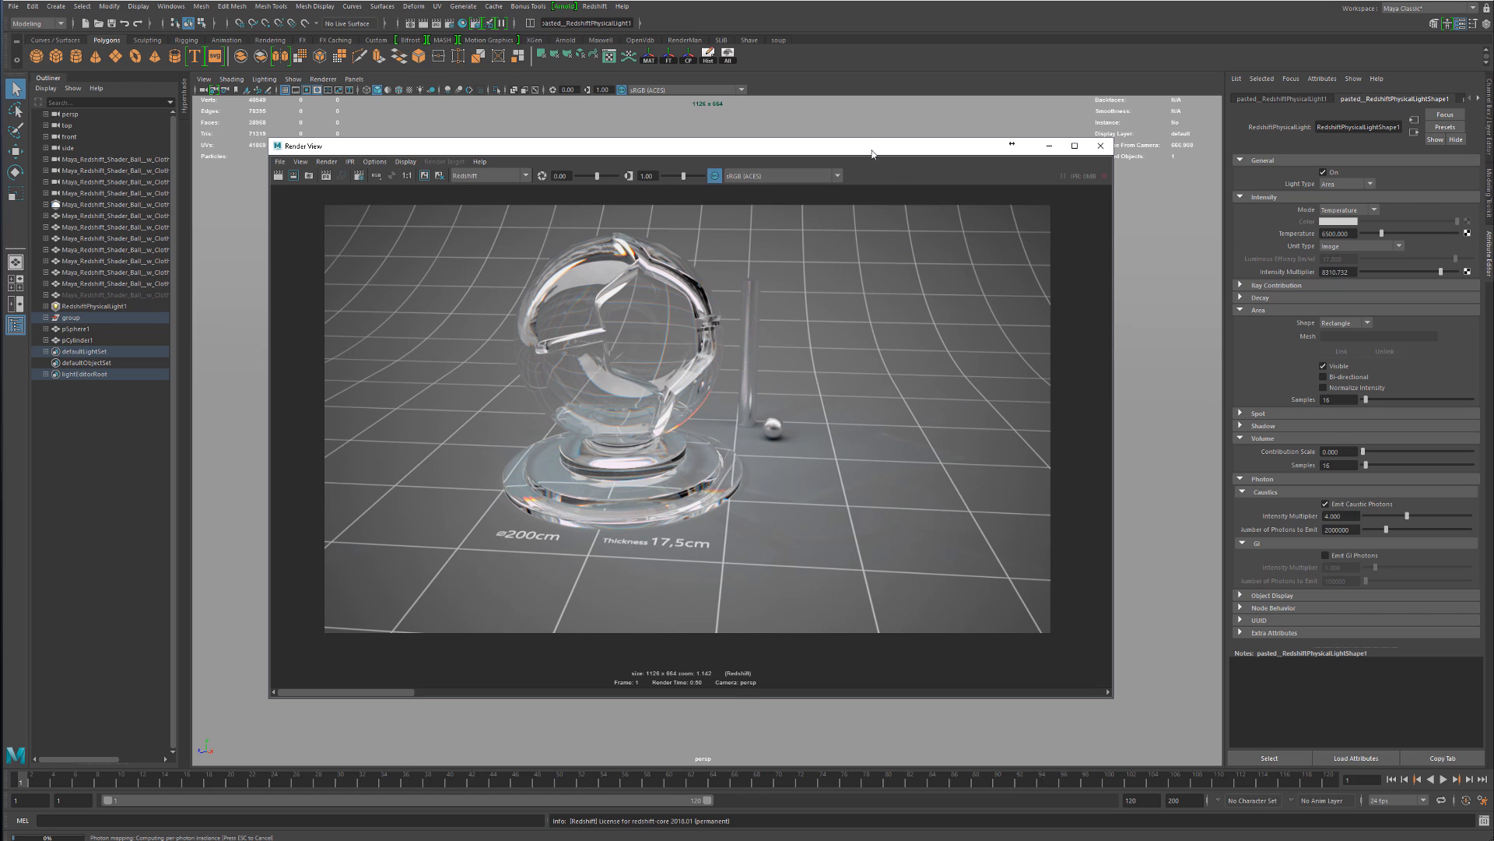
{"action": "left_click_drag", "start_coordinate": [871, 153], "coordinate": [786, 148]}
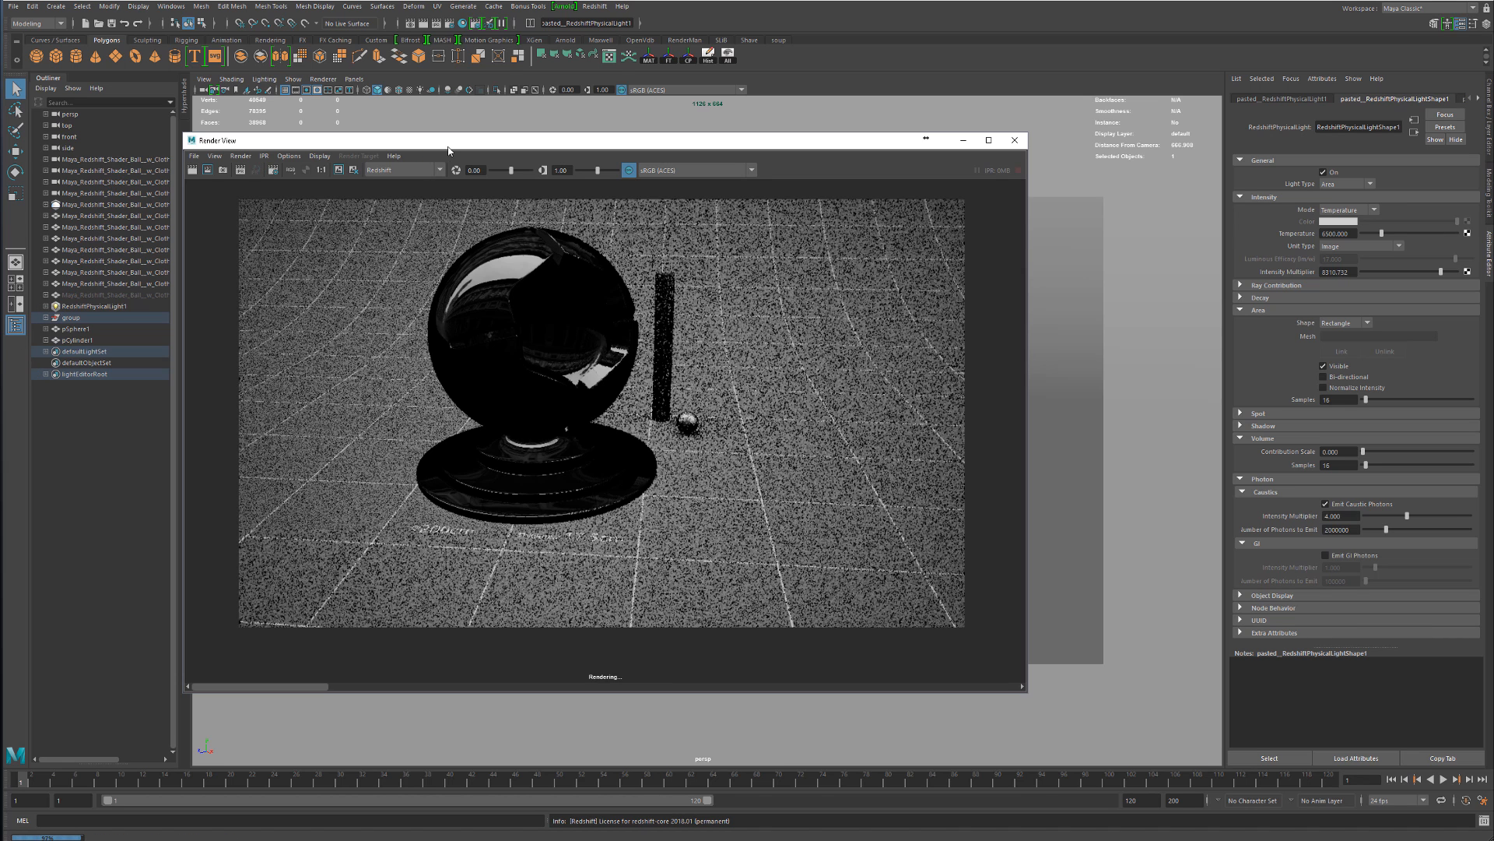
Review the shader ball mesh's visibility and caustic photon options, and check the Redshift photon render settings
{"action": "left_click_drag", "start_coordinate": [449, 150], "coordinate": [344, 279]}
{"action": "left_click", "coordinate": [630, 246]}
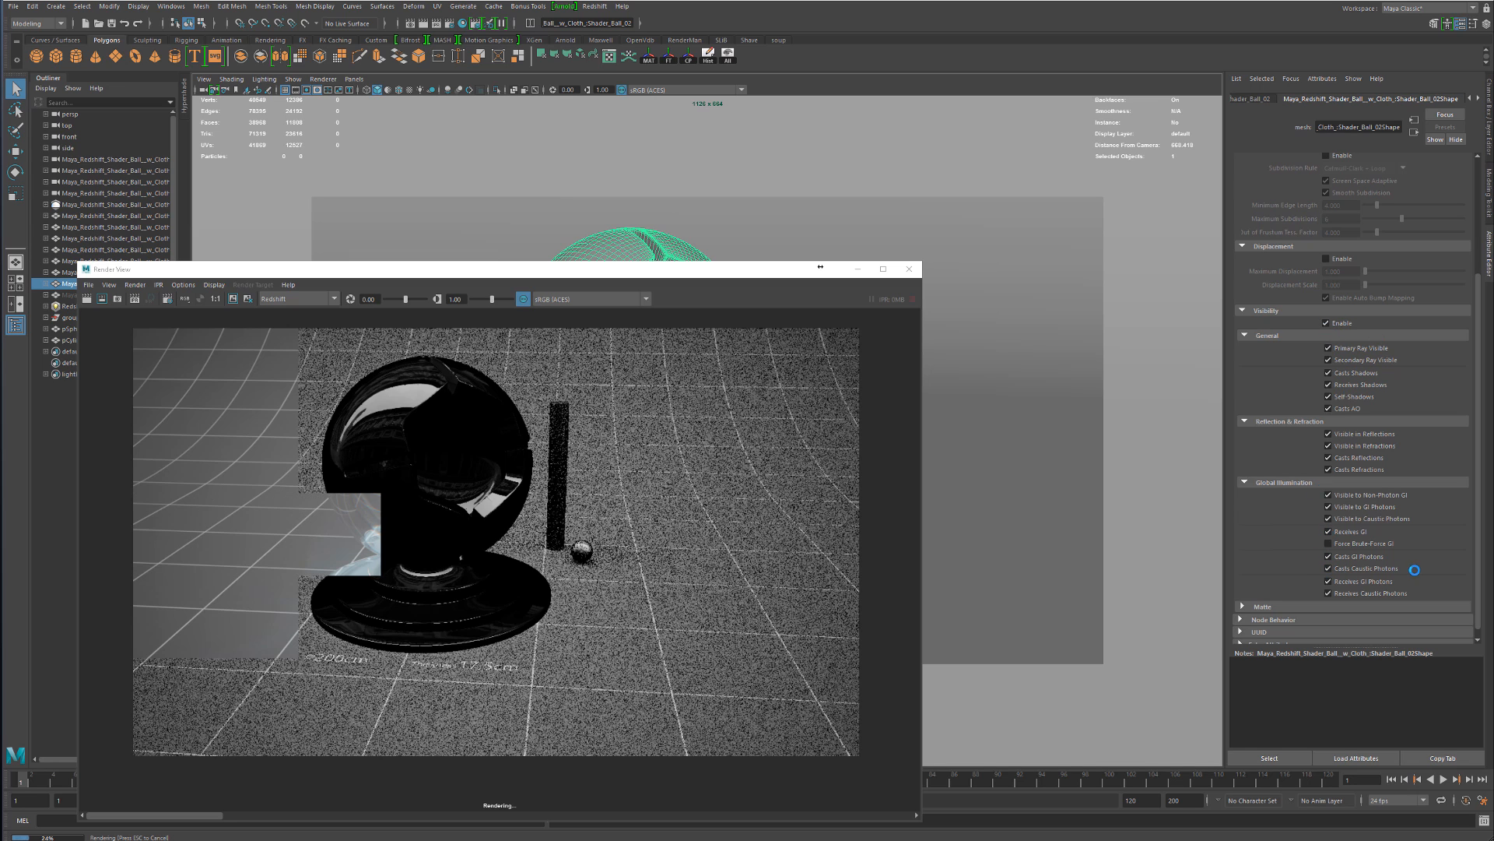
{"action": "left_click_drag", "start_coordinate": [430, 276], "coordinate": [529, 194]}
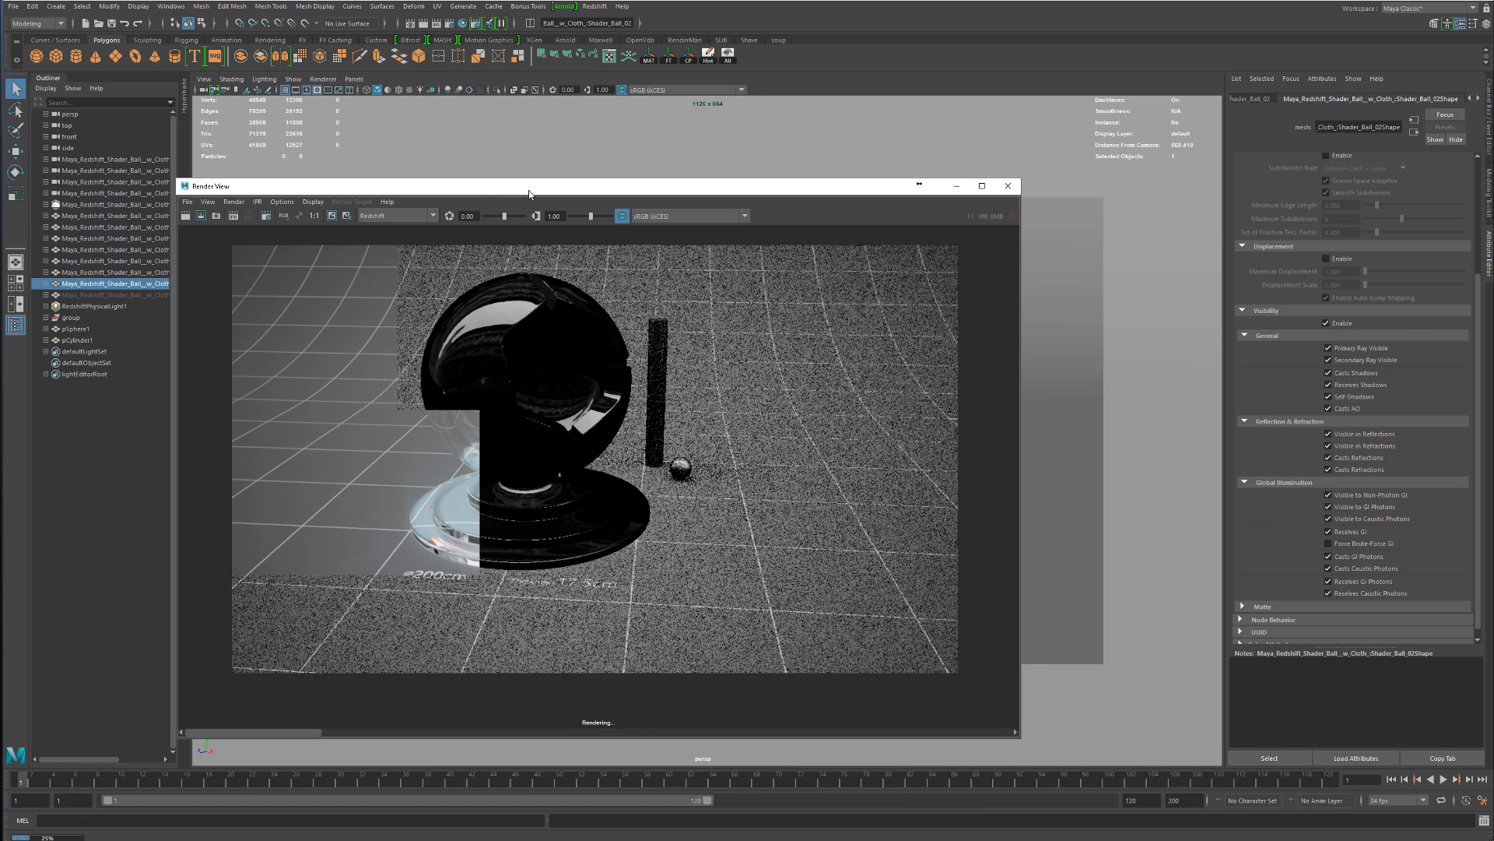
{"action": "key", "text": "ctrl+z"}
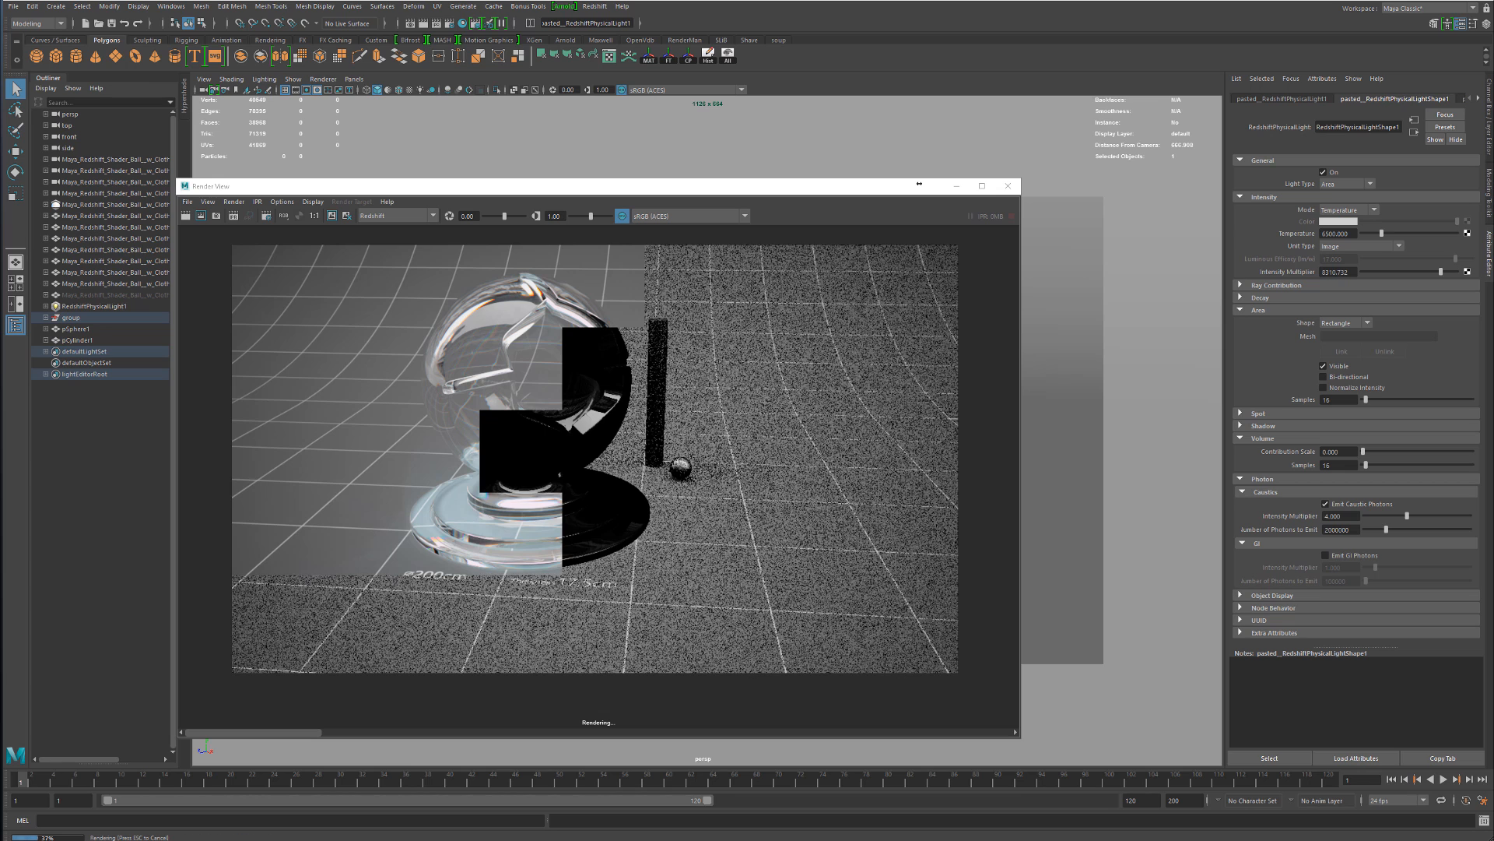
{"action": "left_click", "coordinate": [266, 216]}
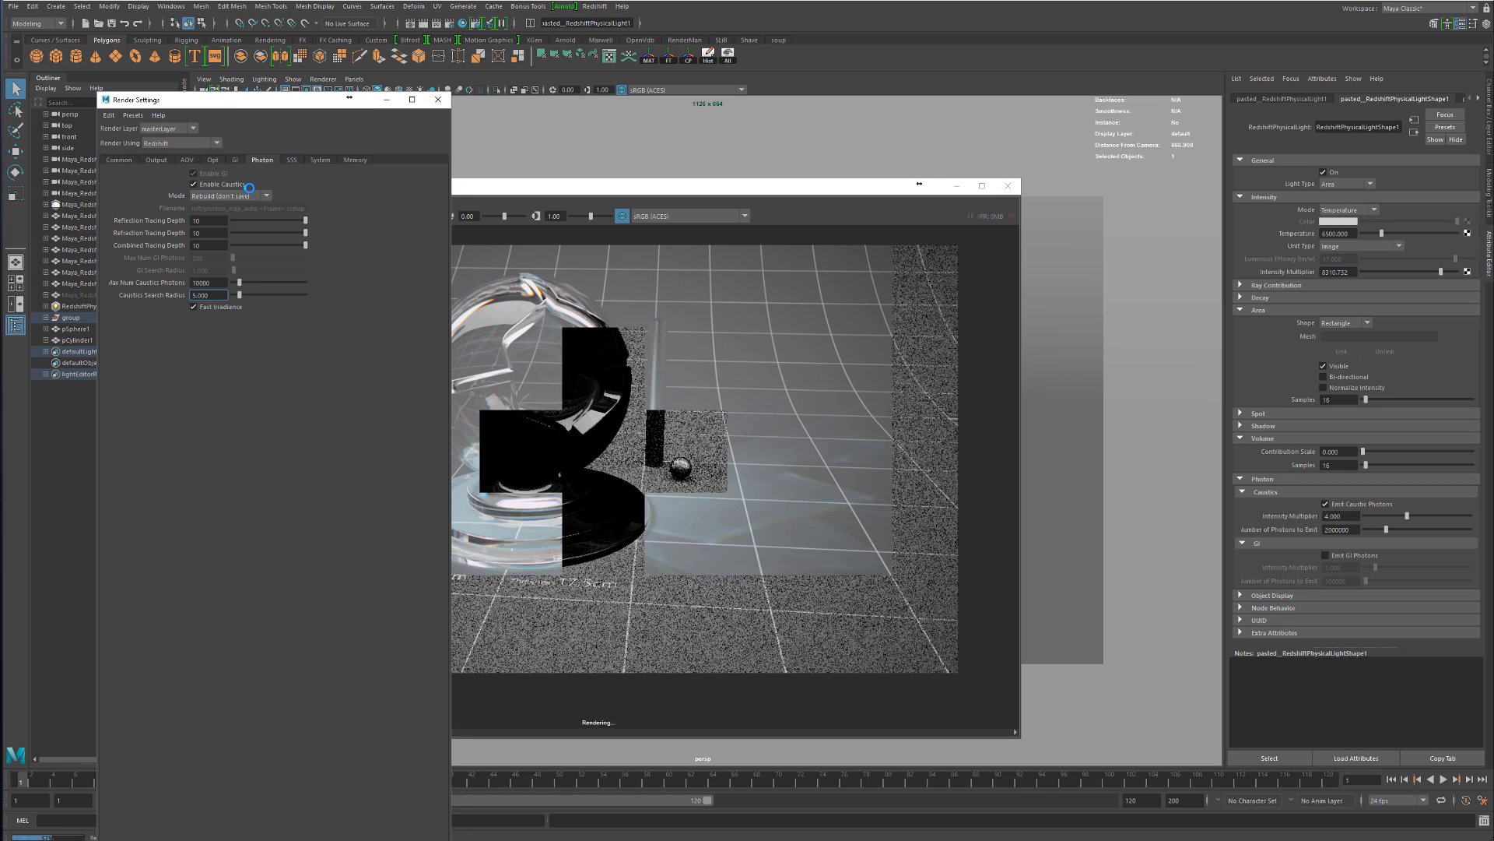
{"action": "left_click_drag", "start_coordinate": [254, 105], "coordinate": [0, 73]}
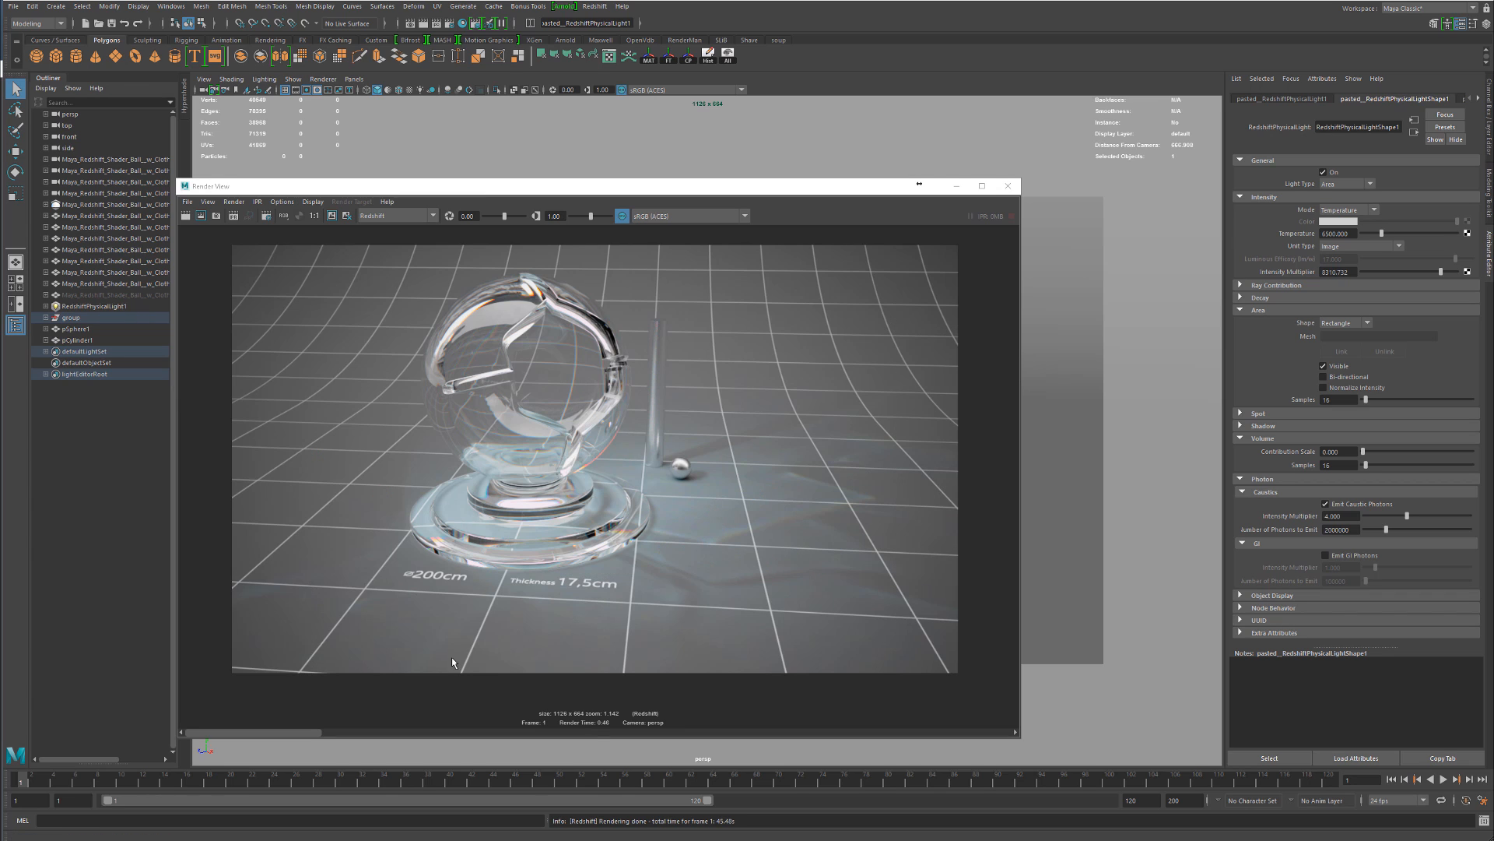
Compare the new render with the previously kept images in the Render View
{"action": "left_click_drag", "start_coordinate": [308, 731], "coordinate": [202, 727]}
{"action": "left_click_drag", "start_coordinate": [315, 743], "coordinate": [226, 749]}
{"action": "left_click", "coordinate": [338, 732]}
{"action": "left_click_drag", "start_coordinate": [338, 732], "coordinate": [201, 734]}
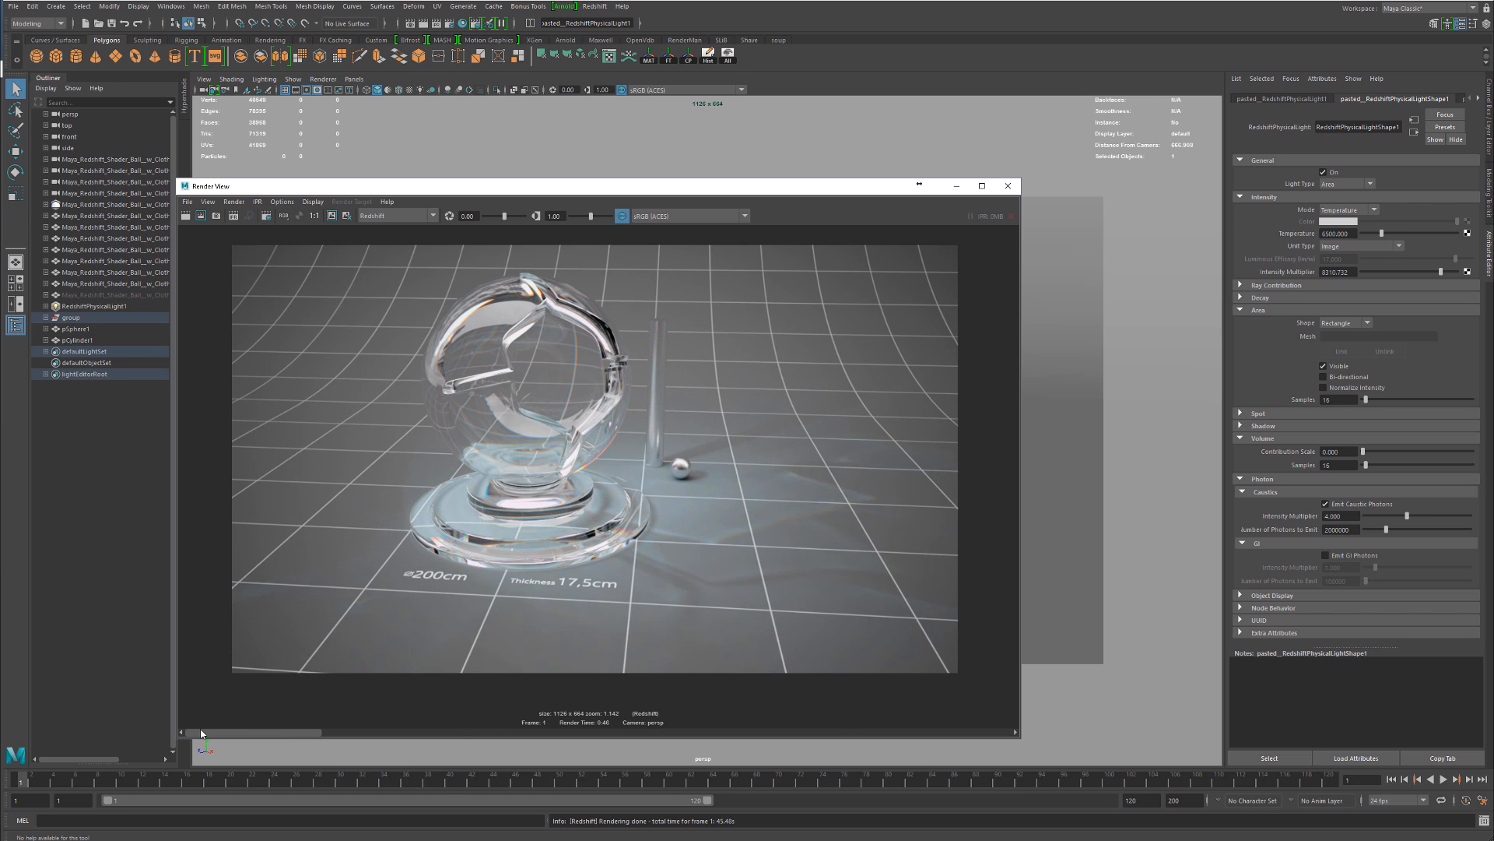